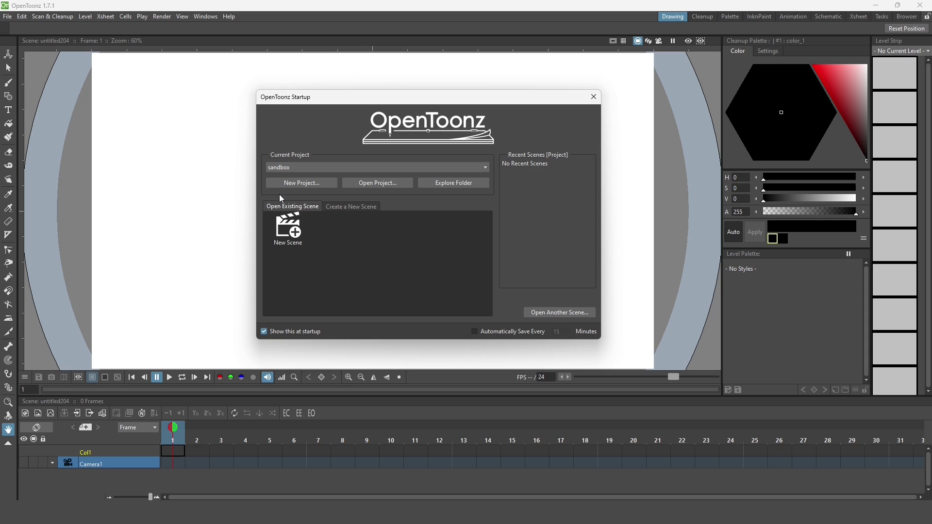
Create the SteamboatWille project and inspect its new folder in Explorer
{"action": "left_click", "coordinate": [311, 184]}
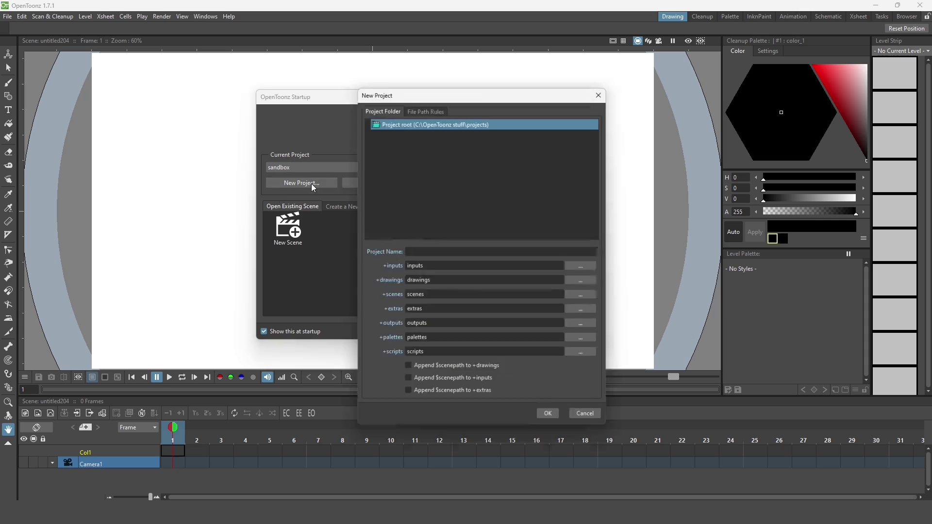
{"action": "left_click", "coordinate": [427, 251]}
{"action": "type", "text": "SteamboatWille"}
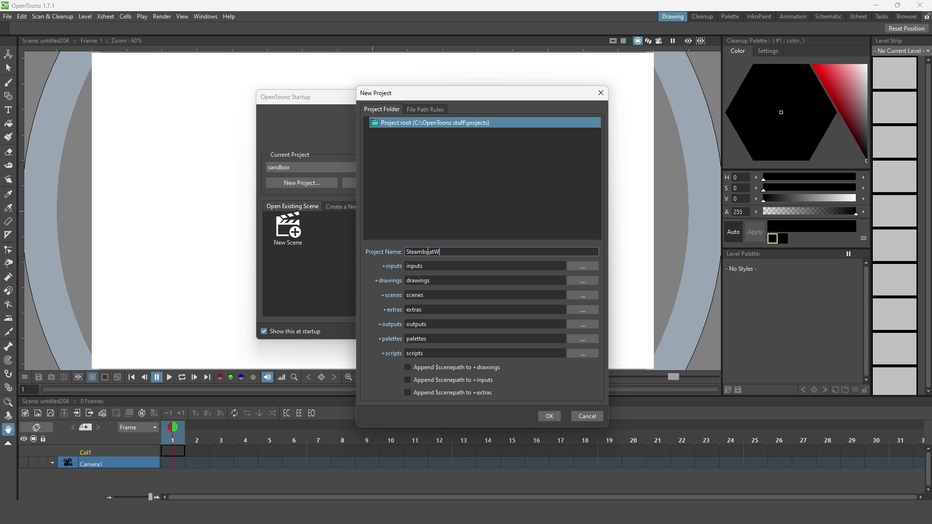
{"action": "left_click", "coordinate": [548, 414]}
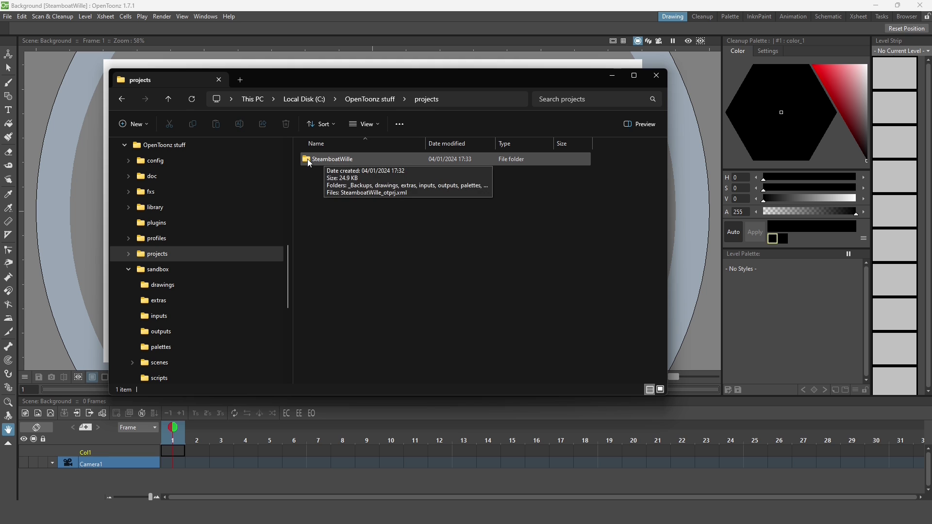
{"action": "double_click", "coordinate": [308, 159]}
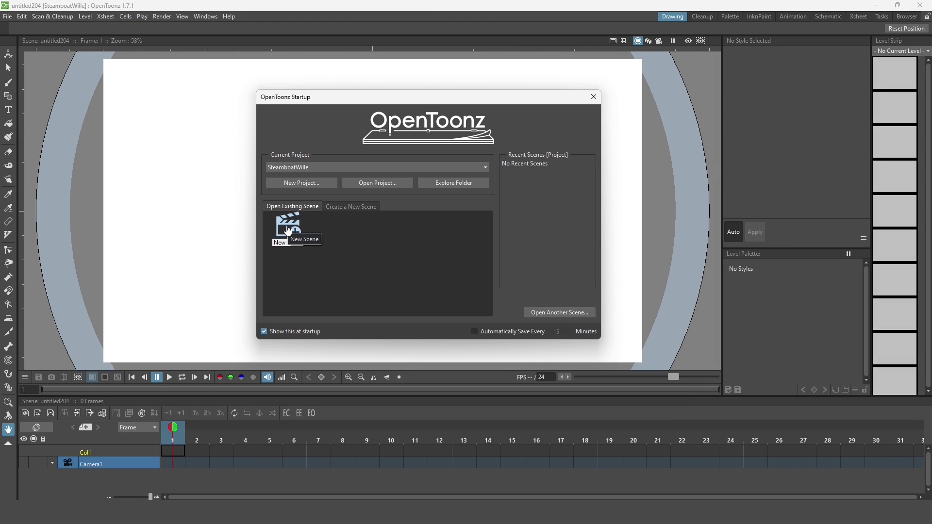
Create a 1920×1080 scene named Background in the SteamboatWille project
{"action": "left_click", "coordinate": [289, 232]}
{"action": "type", "text": "Background"}
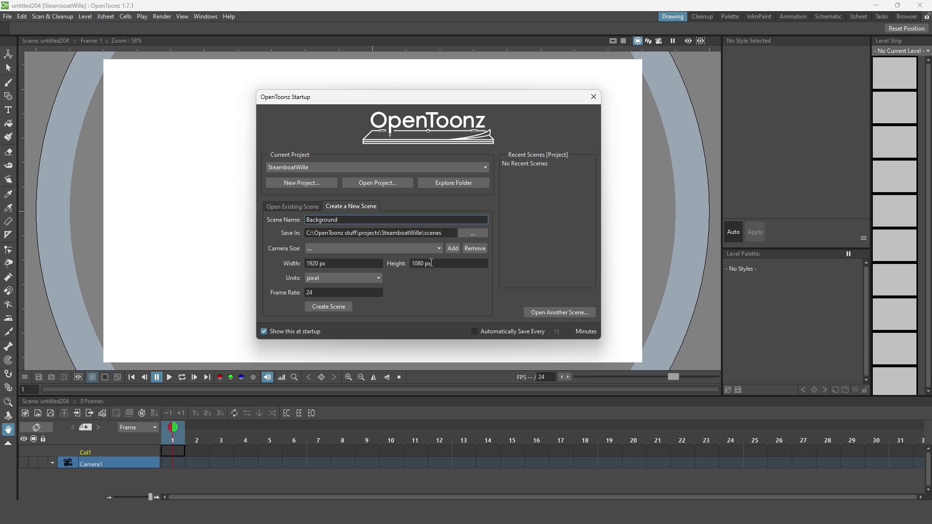
{"action": "left_click", "coordinate": [327, 306]}
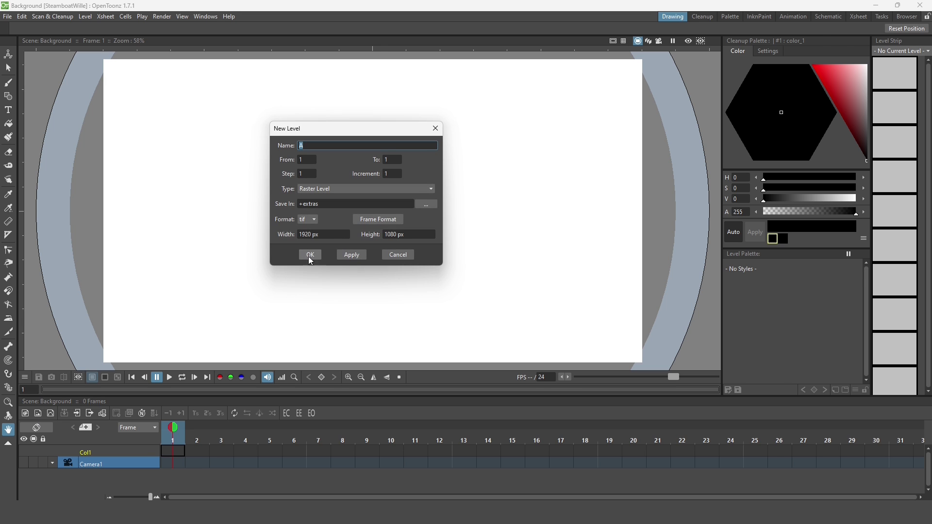
Confirm raster level A, name its column Sketch, and insert an empty column above it
{"action": "left_click", "coordinate": [309, 256]}
{"action": "double_click", "coordinate": [94, 453]}
{"action": "type", "text": "Sketc"}
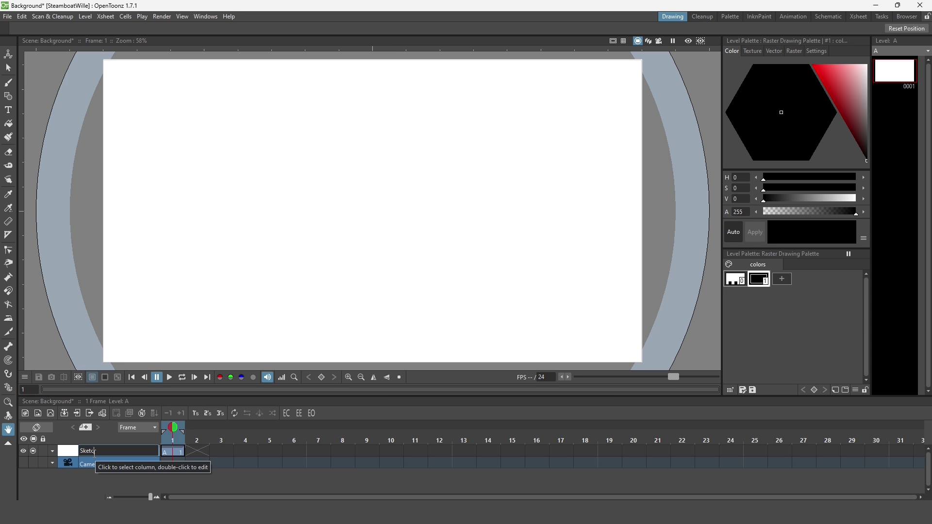
{"action": "type", "text": "h"}
{"action": "key", "text": "Return"}
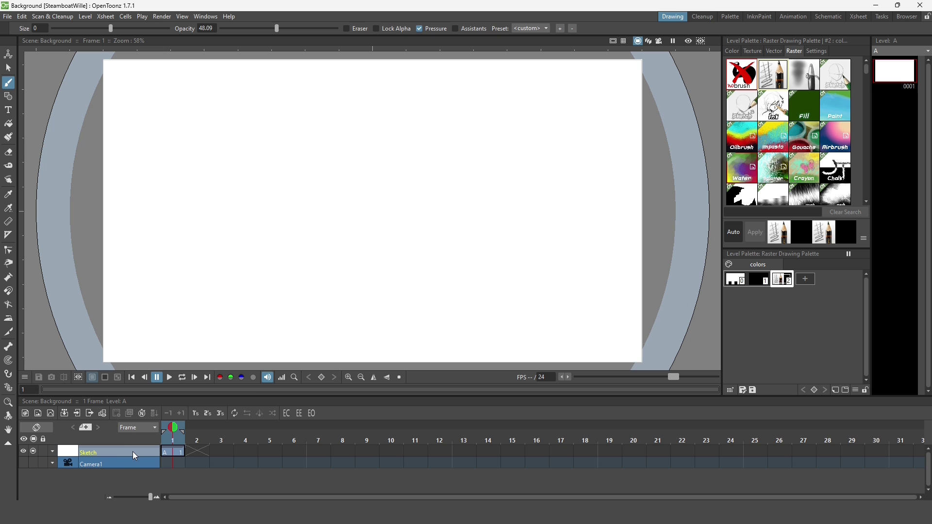
{"action": "right_click", "coordinate": [133, 452]}
{"action": "left_click", "coordinate": [236, 307]}
{"action": "left_click", "coordinate": [172, 451]}
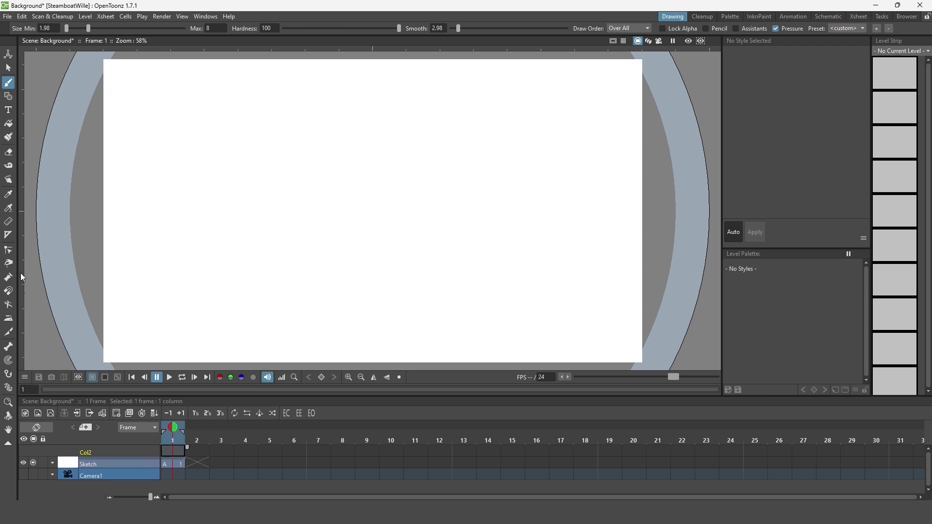
Place a vanishing point assistant with perspective grid rays over the reference
{"action": "left_click", "coordinate": [8, 236]}
{"action": "left_click", "coordinate": [103, 30]}
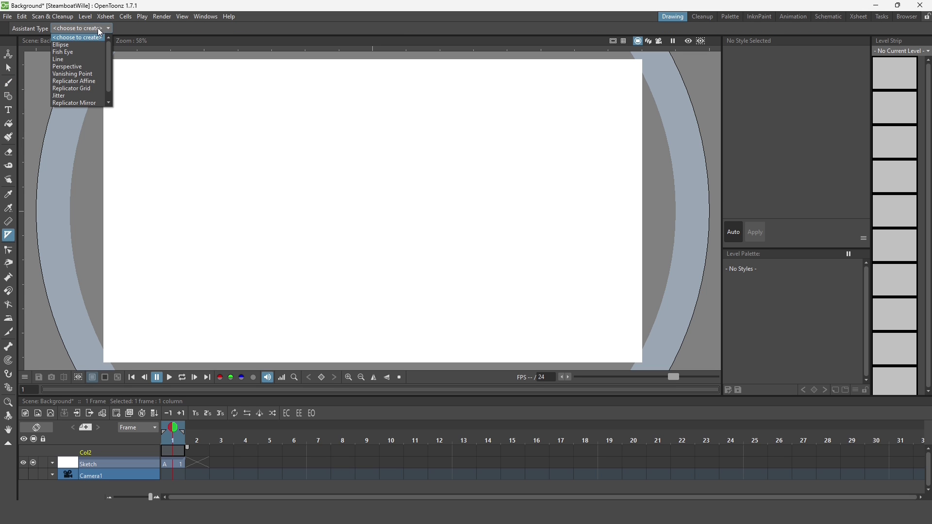
{"action": "left_click", "coordinate": [89, 69]}
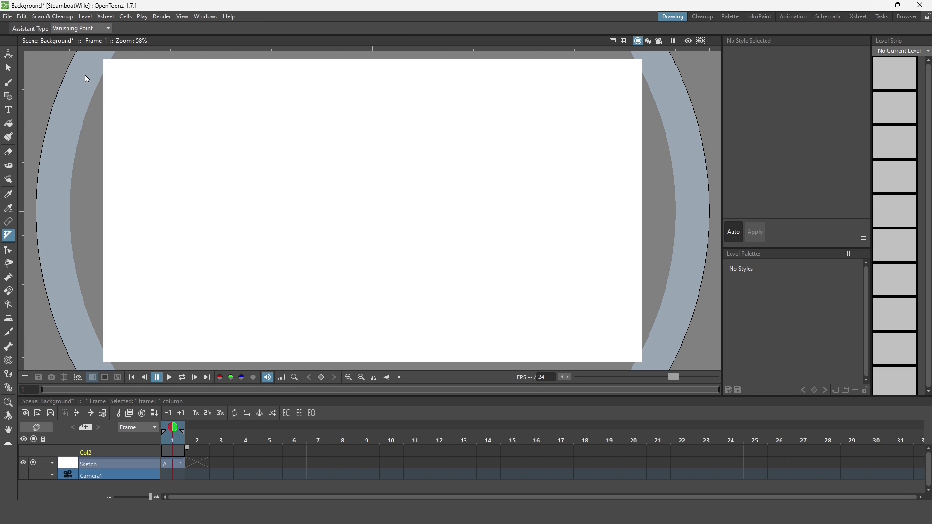
{"action": "left_click", "coordinate": [365, 195]}
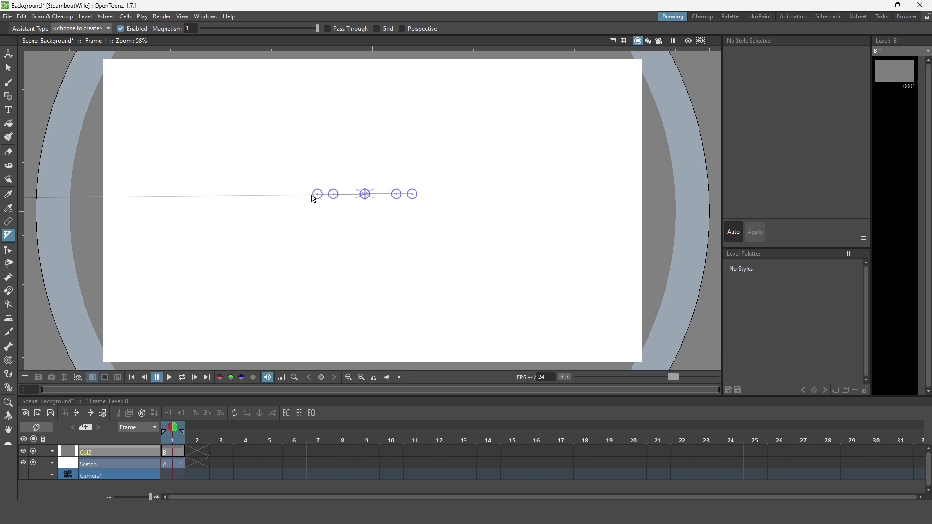
{"action": "left_click_drag", "start_coordinate": [365, 194], "coordinate": [372, 214]}
{"action": "left_click", "coordinate": [376, 29]}
{"action": "left_click_drag", "start_coordinate": [386, 246], "coordinate": [404, 309]}
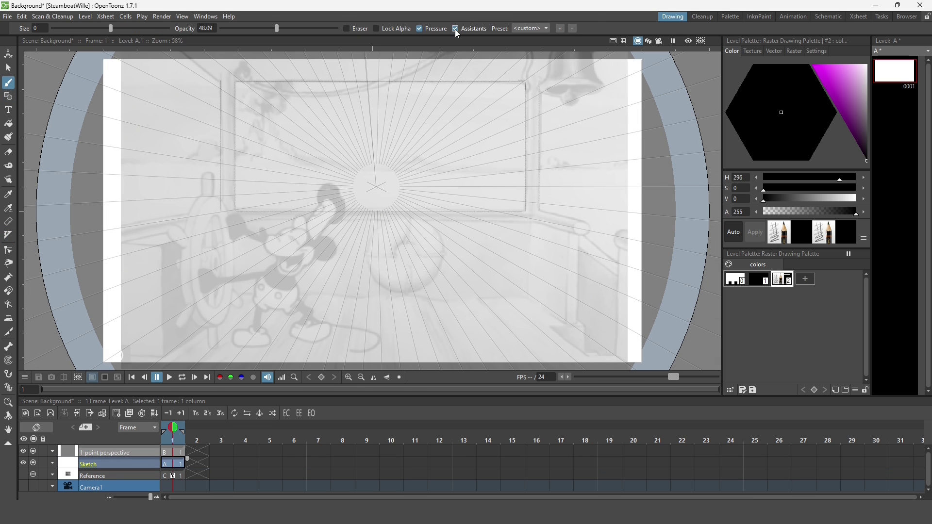
Sketch and ink the cabin outlines and window edges along the perspective rays, saving the scene
{"action": "left_click_drag", "start_coordinate": [221, 213], "coordinate": [104, 229]}
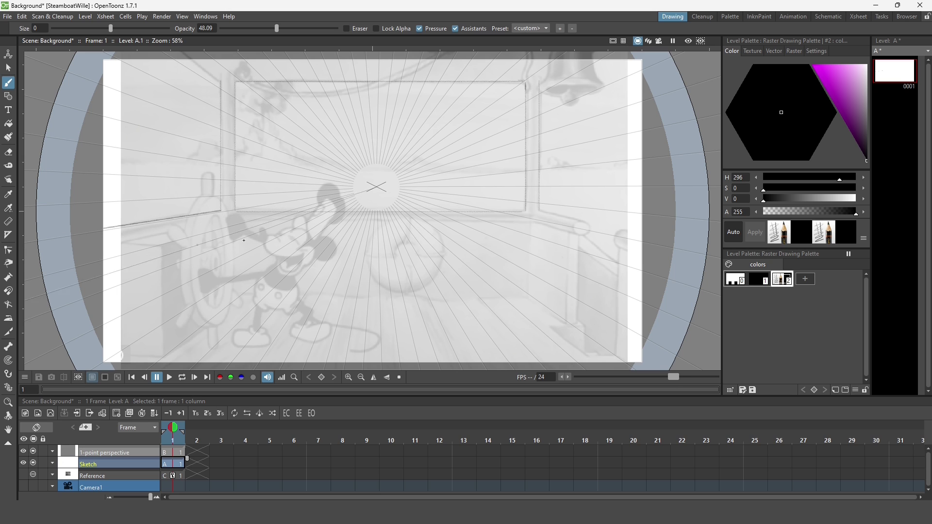
{"action": "mouse_move", "coordinate": [539, 82]}
{"action": "left_mouse_down"}
{"action": "mouse_move", "coordinate": [540, 211]}
{"action": "mouse_move", "coordinate": [586, 218]}
{"action": "mouse_move", "coordinate": [583, 233]}
{"action": "mouse_move", "coordinate": [641, 226]}
{"action": "left_mouse_up"}
{"action": "left_click_drag", "start_coordinate": [585, 235], "coordinate": [641, 247]}
{"action": "key", "text": "ctrl+s"}
{"action": "key", "text": "g"}
{"action": "mouse_move", "coordinate": [533, 222]}
{"action": "left_mouse_down"}
{"action": "mouse_move", "coordinate": [235, 219]}
{"action": "mouse_move", "coordinate": [103, 252]}
{"action": "left_mouse_up"}
{"action": "key", "text": "ctrl+z"}
{"action": "key", "text": "b"}
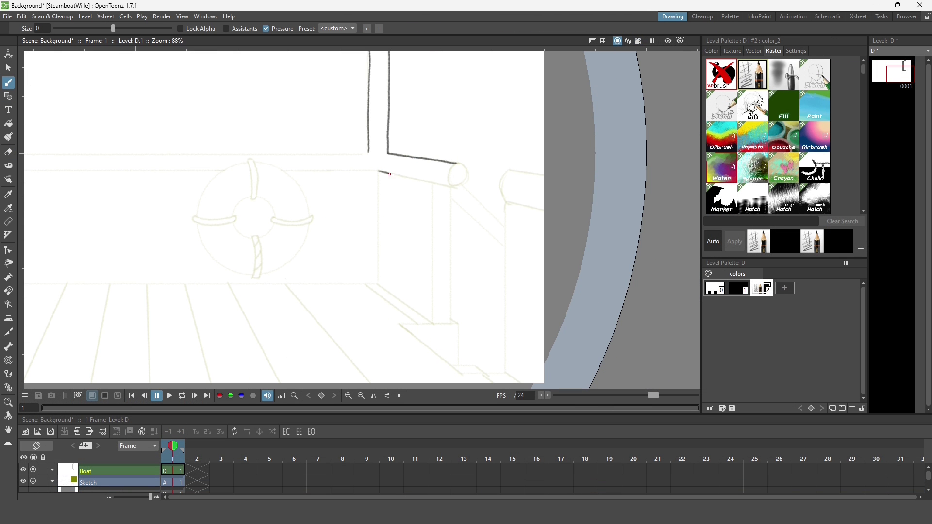
{"action": "mouse_move", "coordinate": [510, 171]}
{"action": "left_mouse_down"}
{"action": "mouse_move", "coordinate": [503, 192]}
{"action": "mouse_move", "coordinate": [511, 171]}
{"action": "left_mouse_up"}
{"action": "left_click_drag", "start_coordinate": [505, 200], "coordinate": [546, 211]}
{"action": "mouse_move", "coordinate": [508, 154]}
{"action": "left_mouse_down"}
{"action": "mouse_move", "coordinate": [507, 294]}
{"action": "mouse_move", "coordinate": [522, 322]}
{"action": "left_mouse_up"}
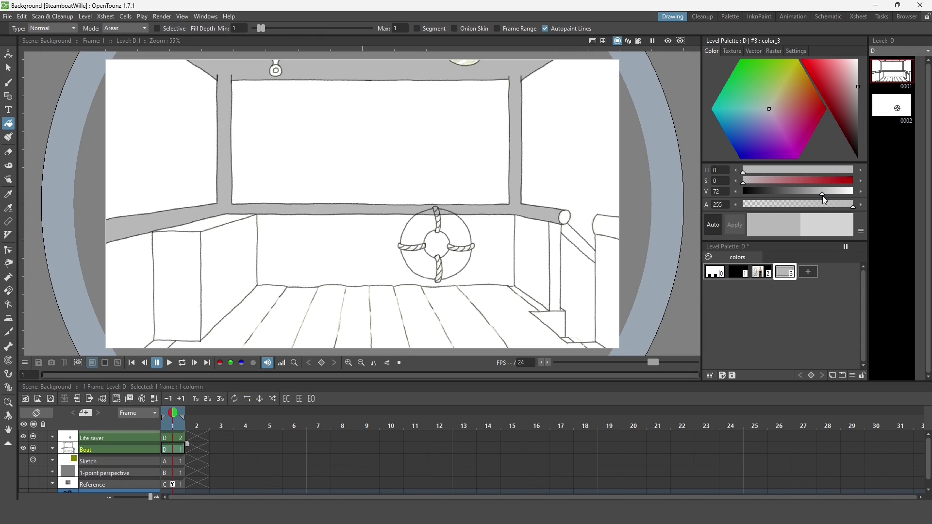
Fill the back, left and right walls grey and add a lighter grey style
{"action": "mouse_move", "coordinate": [822, 196]}
{"action": "left_mouse_down"}
{"action": "mouse_move", "coordinate": [848, 193]}
{"action": "mouse_move", "coordinate": [801, 193]}
{"action": "left_mouse_up"}
{"action": "left_click", "coordinate": [386, 252]}
{"action": "left_click", "coordinate": [130, 292]}
{"action": "left_click", "coordinate": [809, 272]}
{"action": "left_click", "coordinate": [531, 263]}
{"action": "left_click", "coordinate": [608, 291]}
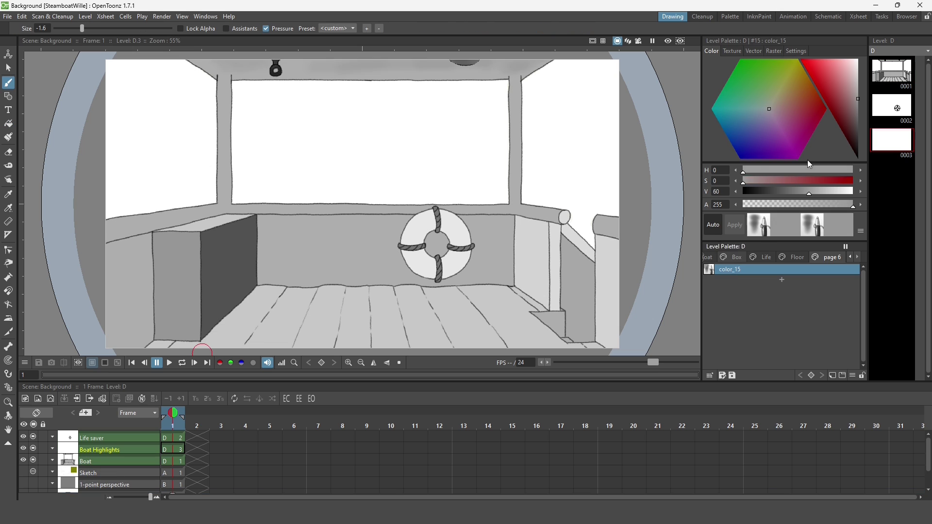
Paint highlights along the top, both window posts and the lower beam, hiding the Boat layer
{"action": "left_click_drag", "start_coordinate": [210, 64], "coordinate": [456, 66]}
{"action": "mouse_move", "coordinate": [389, 69]}
{"action": "left_mouse_down"}
{"action": "mouse_move", "coordinate": [497, 70]}
{"action": "mouse_move", "coordinate": [312, 64]}
{"action": "left_mouse_up"}
{"action": "left_click", "coordinate": [33, 461]}
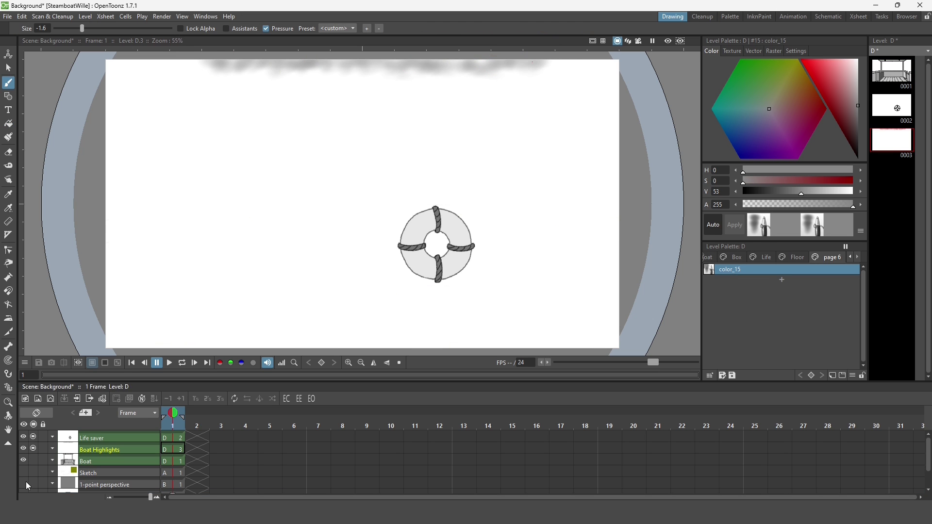
{"action": "left_click_drag", "start_coordinate": [224, 85], "coordinate": [223, 167]}
{"action": "left_click_drag", "start_coordinate": [639, 86], "coordinate": [641, 273]}
{"action": "left_click_drag", "start_coordinate": [226, 278], "coordinate": [610, 279]}
{"action": "left_click_drag", "start_coordinate": [298, 272], "coordinate": [580, 277]}
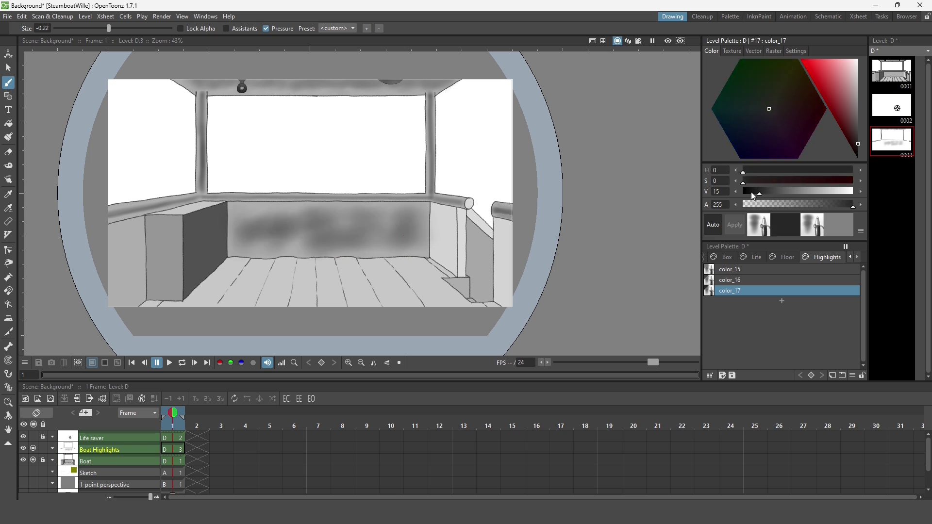
Shade the left wall grey, darken the box front face, and select style color_16
{"action": "left_click_drag", "start_coordinate": [752, 195], "coordinate": [795, 194]}
{"action": "left_click_drag", "start_coordinate": [120, 240], "coordinate": [106, 269]}
{"action": "left_click_drag", "start_coordinate": [167, 251], "coordinate": [167, 292]}
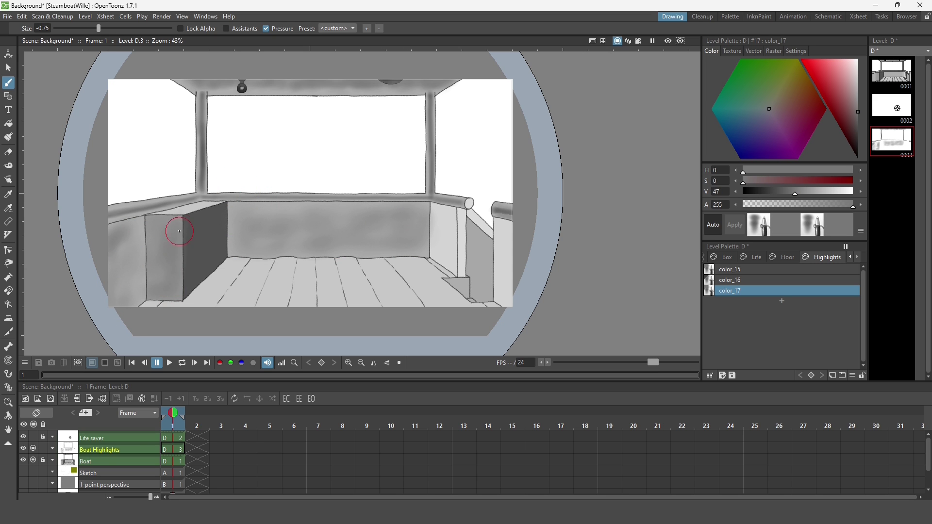
{"action": "left_click", "coordinate": [731, 280]}
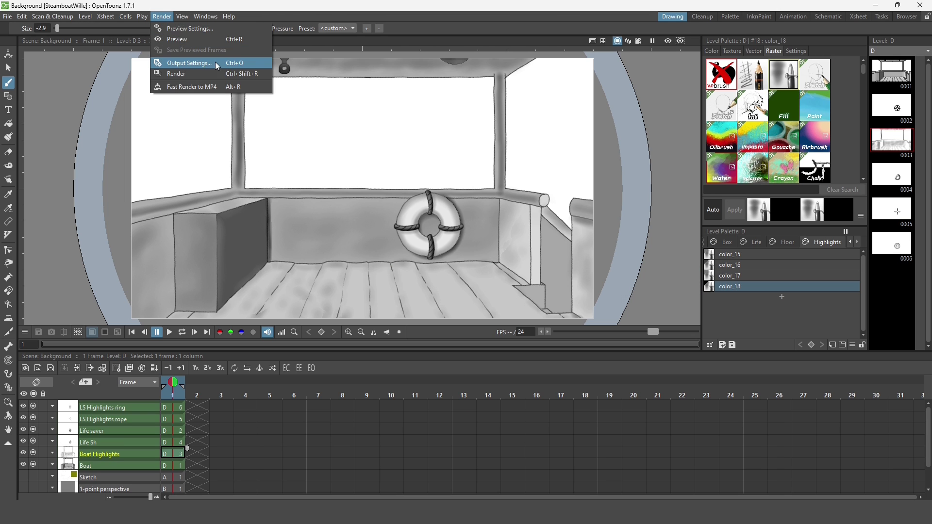
Render the boat background as a PNG named Boat
{"action": "left_click", "coordinate": [221, 66]}
{"action": "left_click_drag", "start_coordinate": [354, 288], "coordinate": [325, 289]}
{"action": "left_click", "coordinate": [528, 288]}
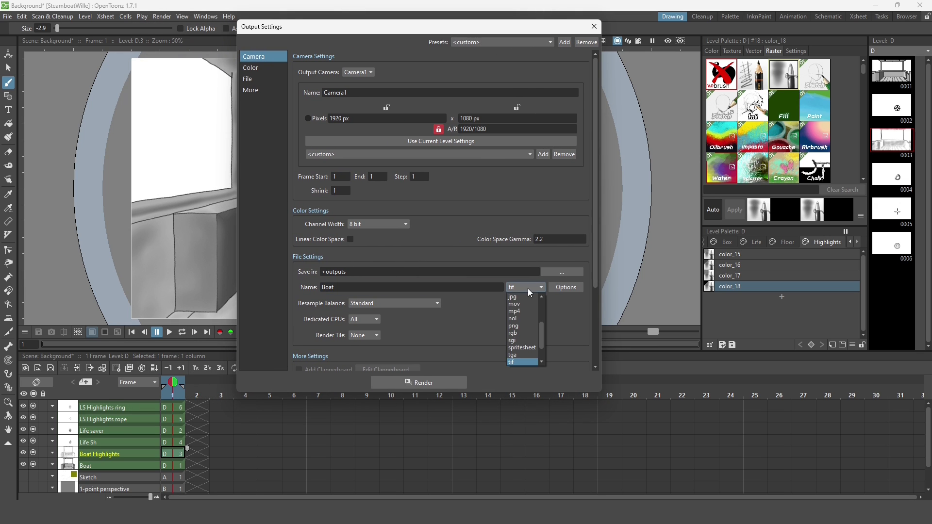
{"action": "left_click", "coordinate": [521, 325]}
{"action": "left_click", "coordinate": [433, 384]}
Check Boat.0001.png in the outputs folder
{"action": "key", "text": "Return"}
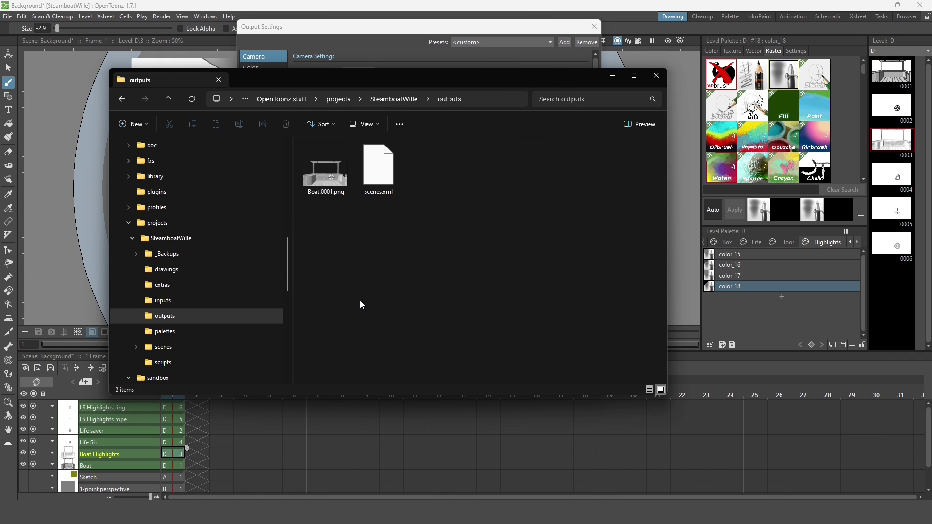
{"action": "double_click", "coordinate": [326, 174]}
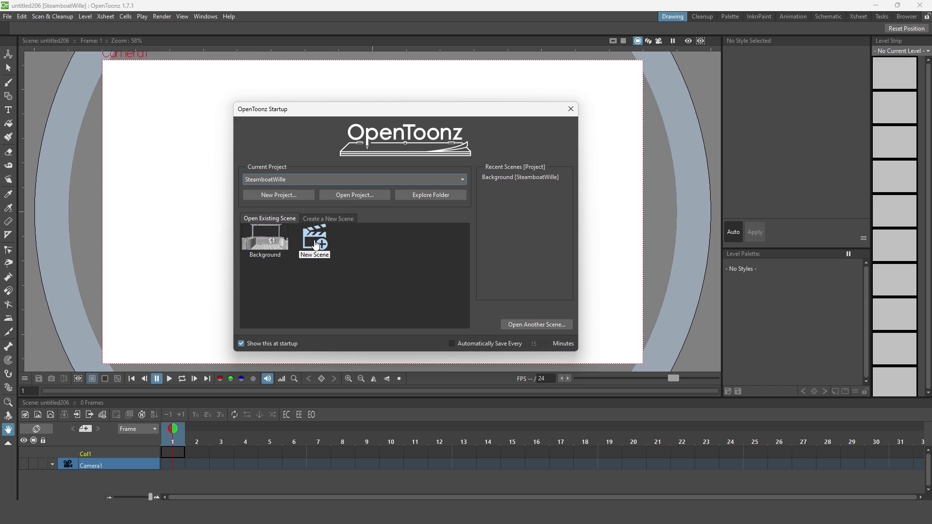
{"action": "left_click", "coordinate": [315, 242]}
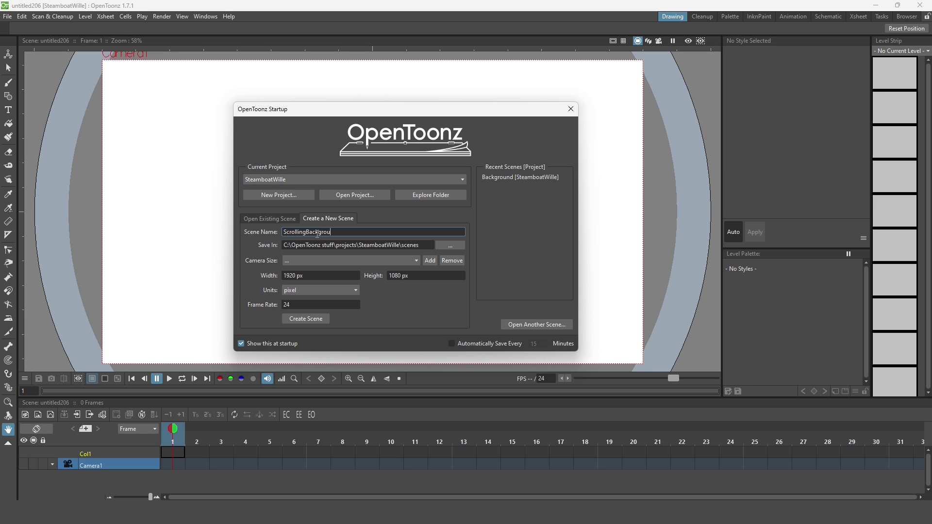
Create the 3840×1080 ScrollingBackground scene and import Boat.0001.png as a faint tinted reference
{"action": "left_click", "coordinate": [320, 275]}
{"action": "type", "text": "3840"}
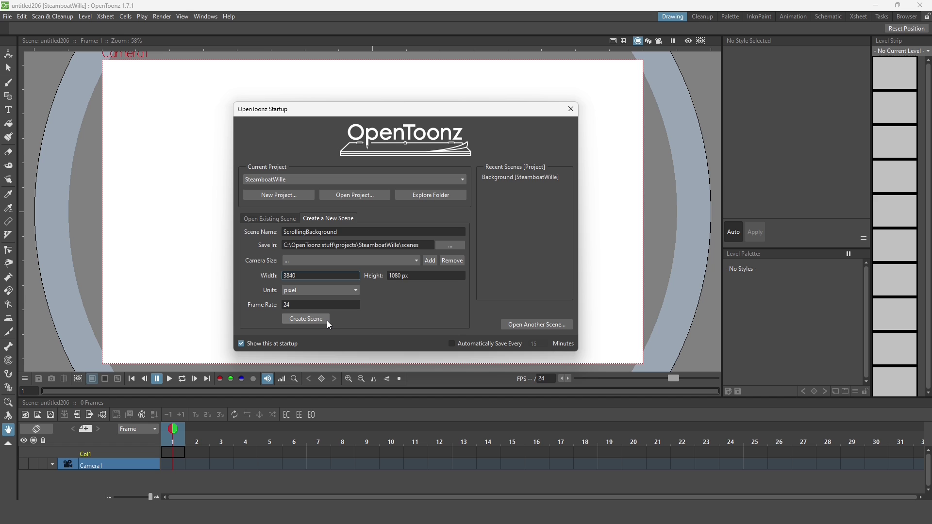
{"action": "left_click", "coordinate": [314, 319]}
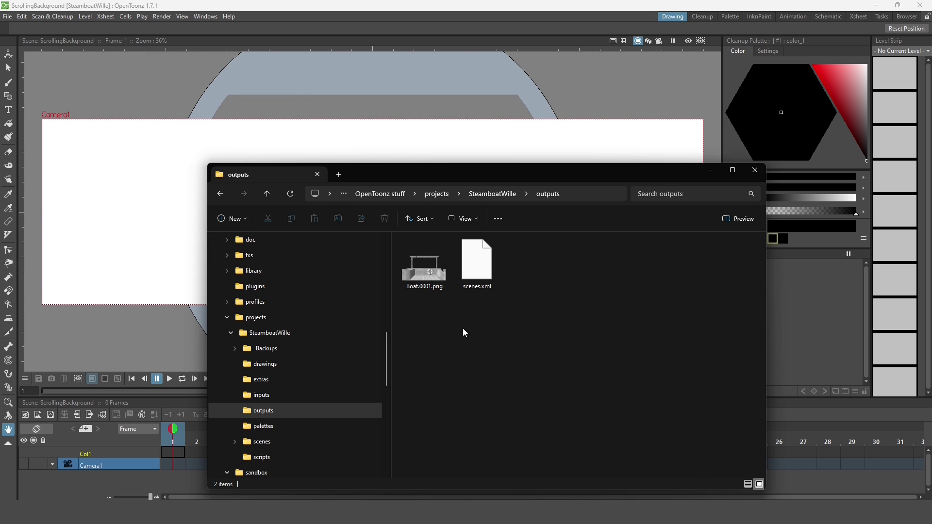
{"action": "left_click_drag", "start_coordinate": [434, 278], "coordinate": [153, 234]}
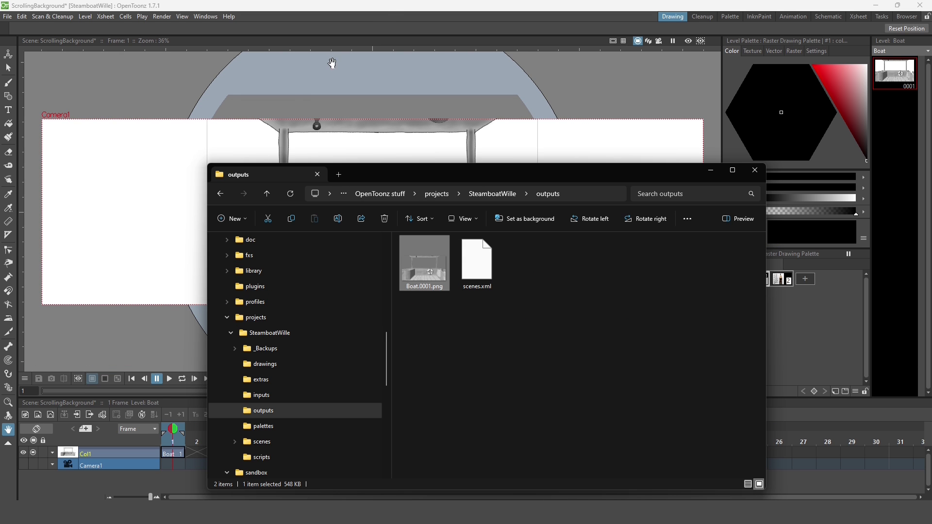
{"action": "left_click", "coordinate": [438, 222]}
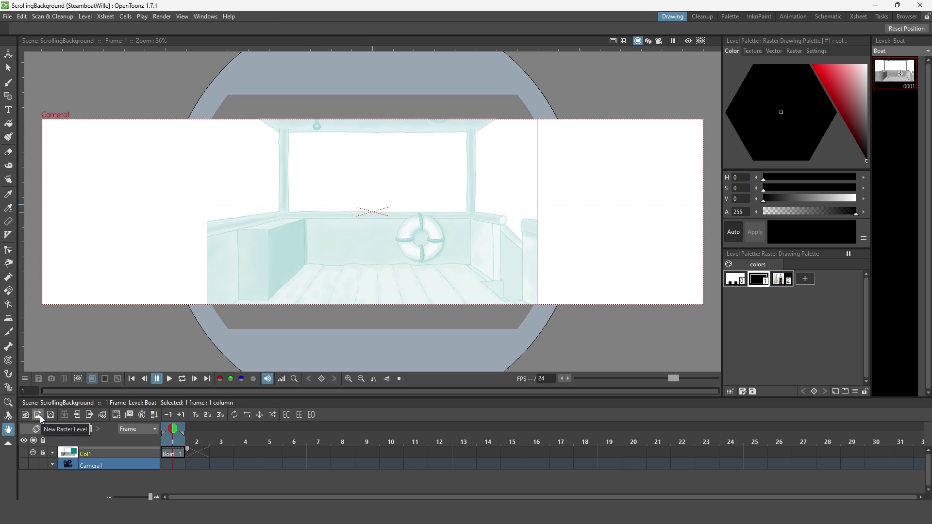
Add a new raster level above the boat image and begin renaming its column
{"action": "left_click", "coordinate": [38, 414]}
{"action": "left_click", "coordinate": [316, 234]}
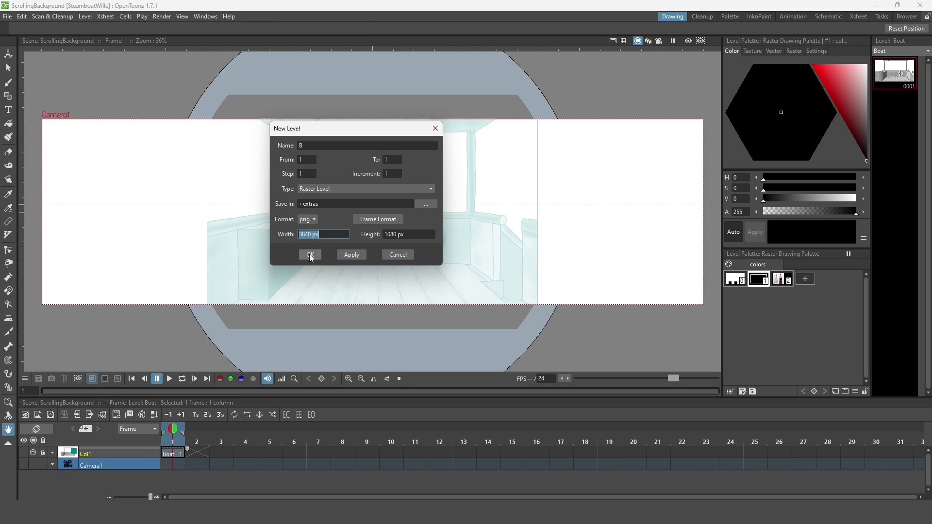
{"action": "left_click", "coordinate": [311, 255]}
{"action": "double_click", "coordinate": [87, 454]}
{"action": "type", "text": "Sketch"}
Name the column Sketch and sketch the rising and humped hill curves
{"action": "key", "text": "Return"}
{"action": "key", "text": "b"}
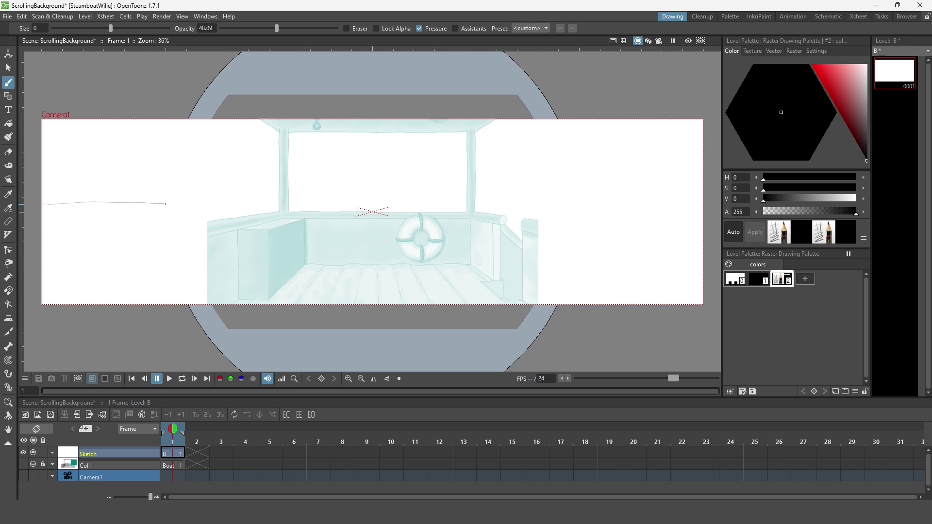
{"action": "scroll", "coordinate": [696, 205], "scroll_direction": "up", "scroll_amount": 2}
{"action": "left_click_drag", "start_coordinate": [444, 212], "coordinate": [625, 150]}
{"action": "left_click_drag", "start_coordinate": [245, 208], "coordinate": [520, 250]}
{"action": "scroll", "coordinate": [297, 243], "scroll_direction": "up", "scroll_amount": 1}
{"action": "left_click_drag", "start_coordinate": [375, 266], "coordinate": [124, 214]}
{"action": "left_click_drag", "start_coordinate": [478, 247], "coordinate": [308, 308]}
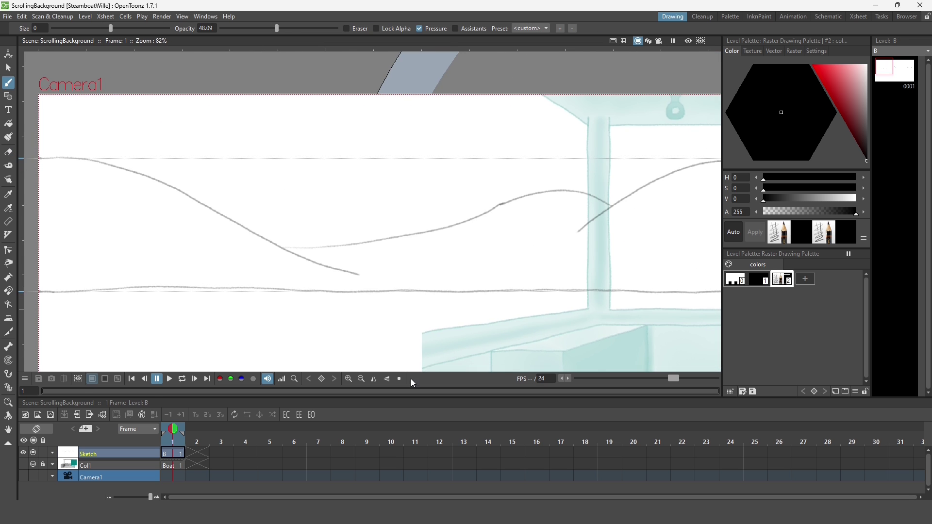
{"action": "left_click_drag", "start_coordinate": [510, 198], "coordinate": [292, 249]}
{"action": "scroll", "coordinate": [255, 141], "scroll_direction": "up", "scroll_amount": 2}
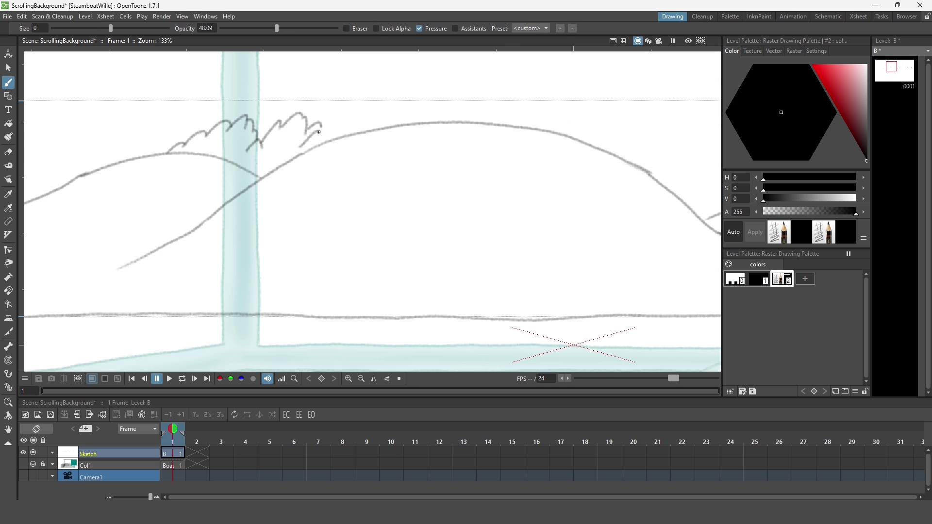
{"action": "scroll", "coordinate": [322, 129], "scroll_direction": "down", "scroll_amount": 3}
{"action": "scroll", "coordinate": [234, 157], "scroll_direction": "up", "scroll_amount": 2}
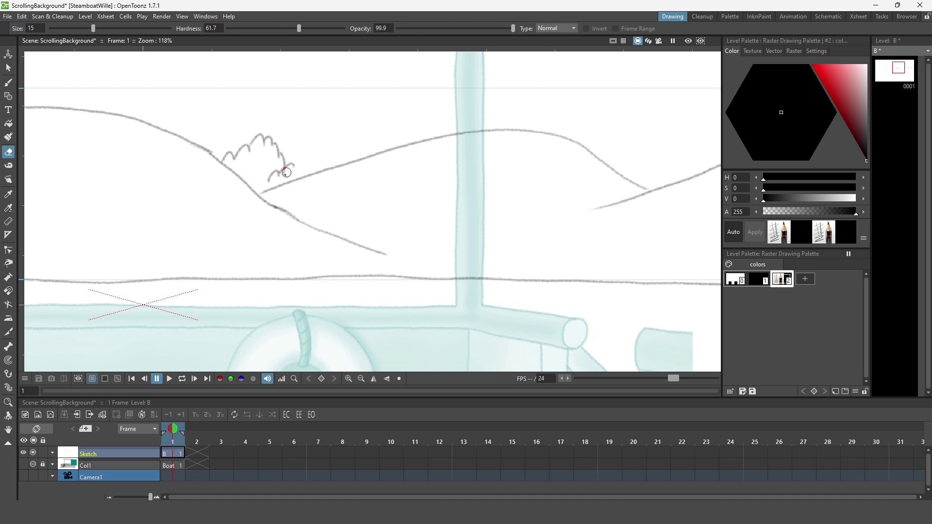
{"action": "scroll", "coordinate": [370, 183], "scroll_direction": "down", "scroll_amount": 1}
{"action": "scroll", "coordinate": [408, 182], "scroll_direction": "up", "scroll_amount": 1}
Sketch a tuft and bush outlines along the horizon
{"action": "mouse_move", "coordinate": [400, 164]}
{"action": "left_mouse_down"}
{"action": "mouse_move", "coordinate": [423, 156]}
{"action": "mouse_move", "coordinate": [470, 179]}
{"action": "left_mouse_up"}
{"action": "scroll", "coordinate": [470, 179], "scroll_direction": "down", "scroll_amount": 1}
{"action": "left_click_drag", "start_coordinate": [192, 238], "coordinate": [196, 232]}
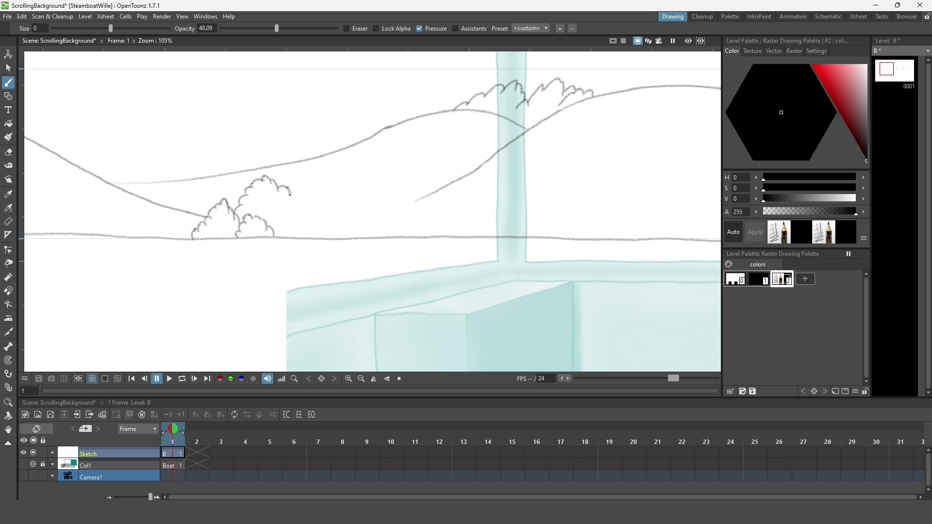
{"action": "left_click_drag", "start_coordinate": [286, 188], "coordinate": [294, 199]}
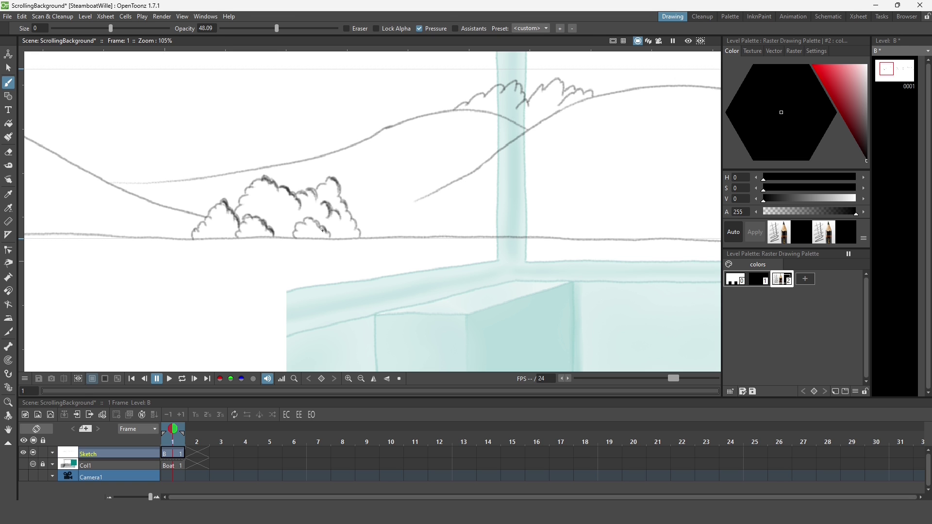
{"action": "scroll", "coordinate": [259, 217], "scroll_direction": "down", "scroll_amount": 2}
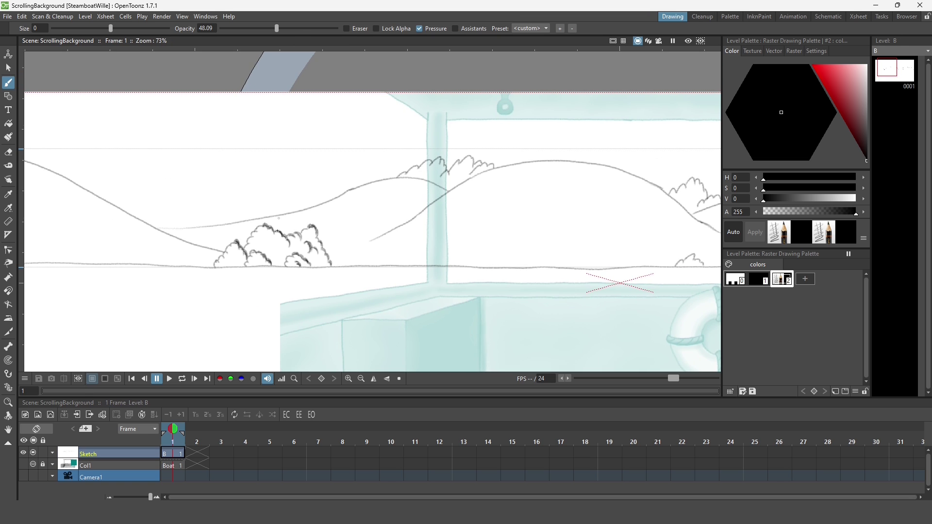
{"action": "left_click_drag", "start_coordinate": [232, 225], "coordinate": [237, 241]}
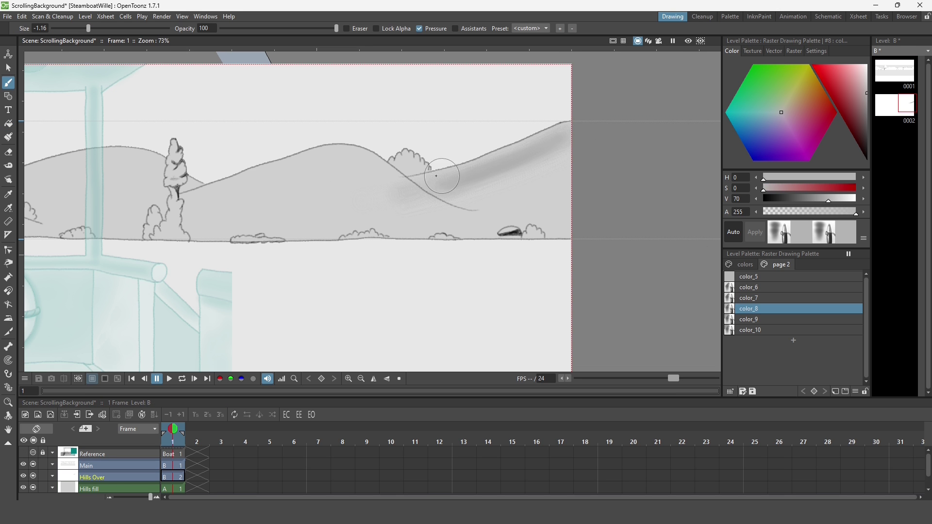
Shade the upper part of the large tree in grey
{"action": "key", "text": "a"}
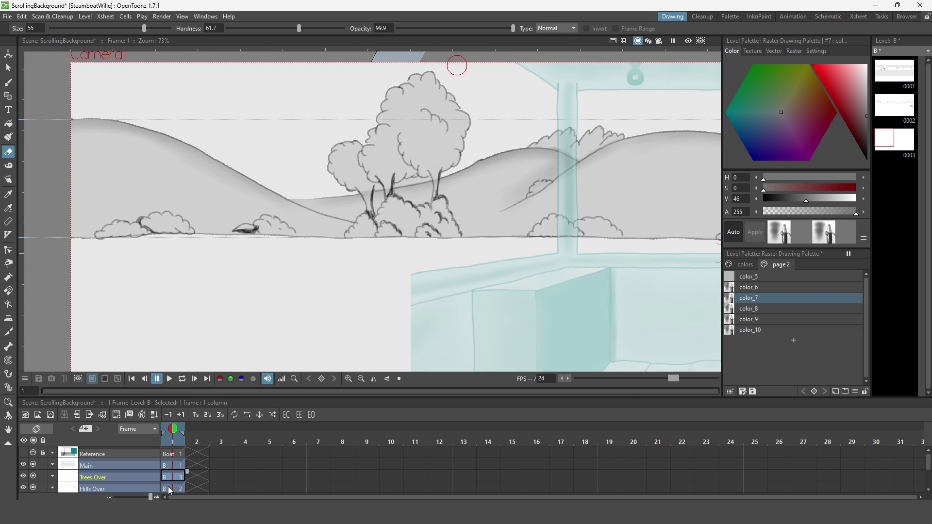
{"action": "key", "text": "b"}
{"action": "left_click_drag", "start_coordinate": [427, 113], "coordinate": [457, 130]}
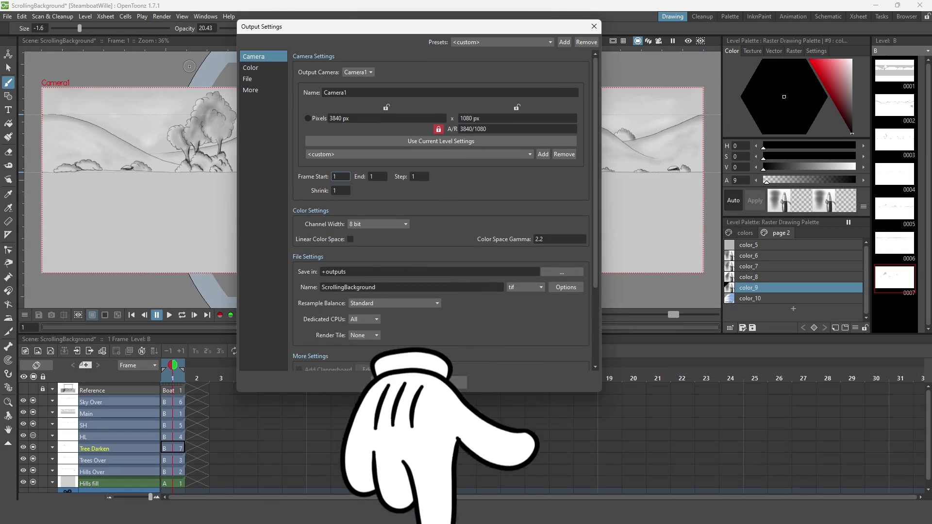
Render the background as a PNG and inspect ScrollingBackground.0001.png in the outputs folder
{"action": "left_click", "coordinate": [533, 292]}
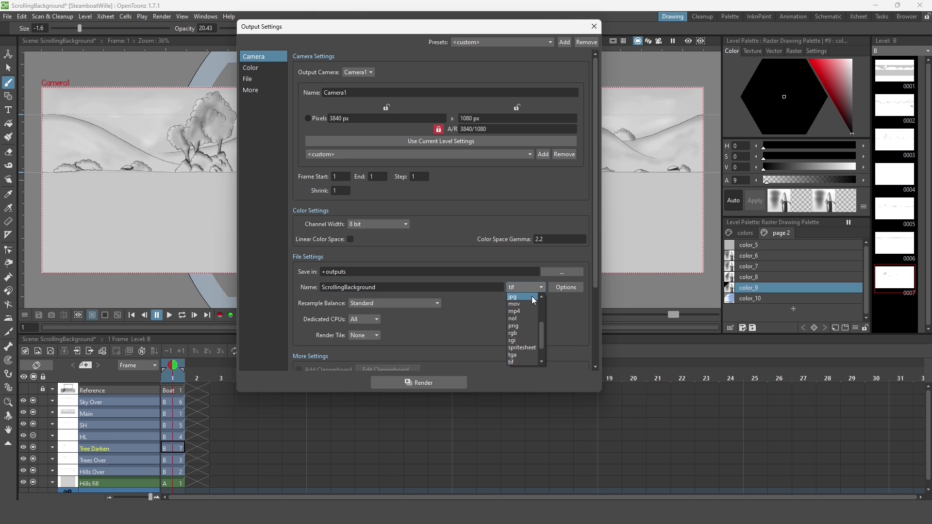
{"action": "left_click", "coordinate": [426, 383]}
{"action": "left_click", "coordinate": [80, 458]}
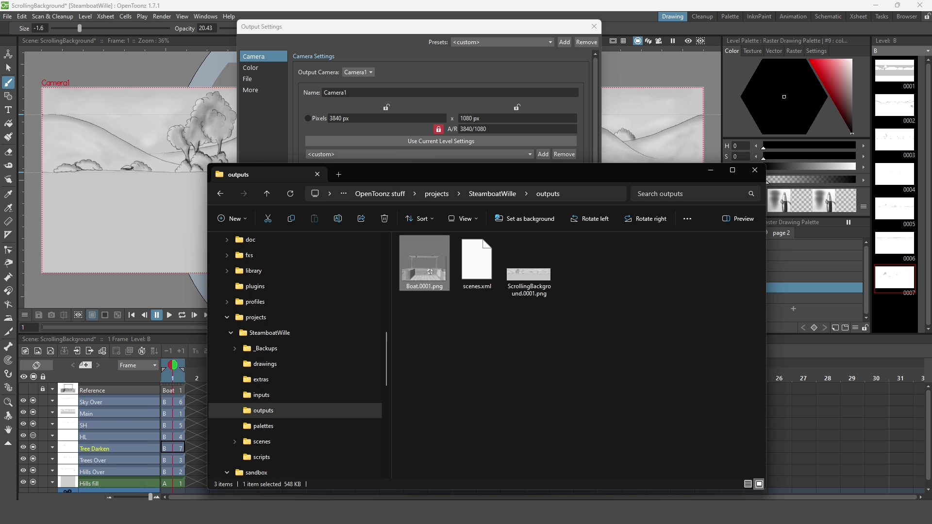
{"action": "left_click_drag", "start_coordinate": [482, 182], "coordinate": [430, 56]}
{"action": "left_click", "coordinate": [495, 168]}
{"action": "double_click", "coordinate": [470, 153]}
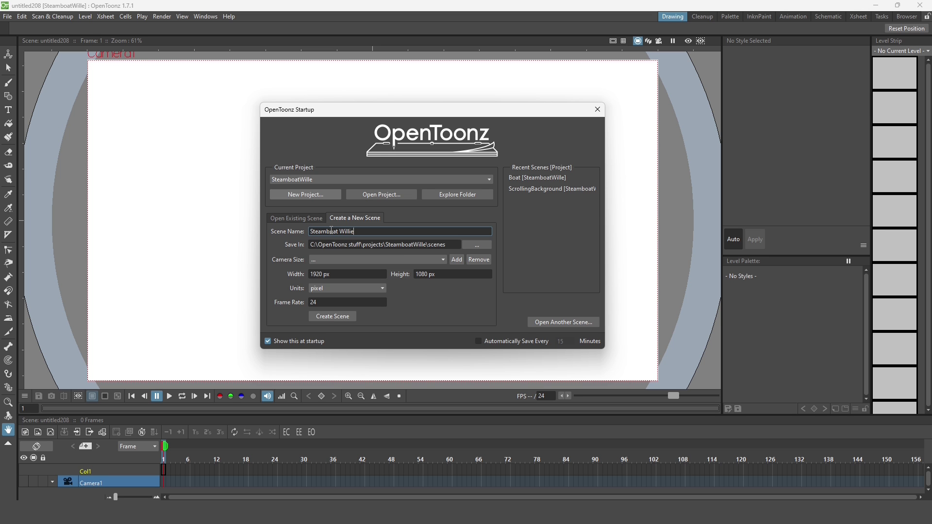
Create the Steamboat Willie scene and load Boat.0001.png and ScrollingBackground.0001.png
{"action": "left_click", "coordinate": [332, 316]}
{"action": "left_click", "coordinate": [52, 464]}
{"action": "double_click", "coordinate": [249, 197]}
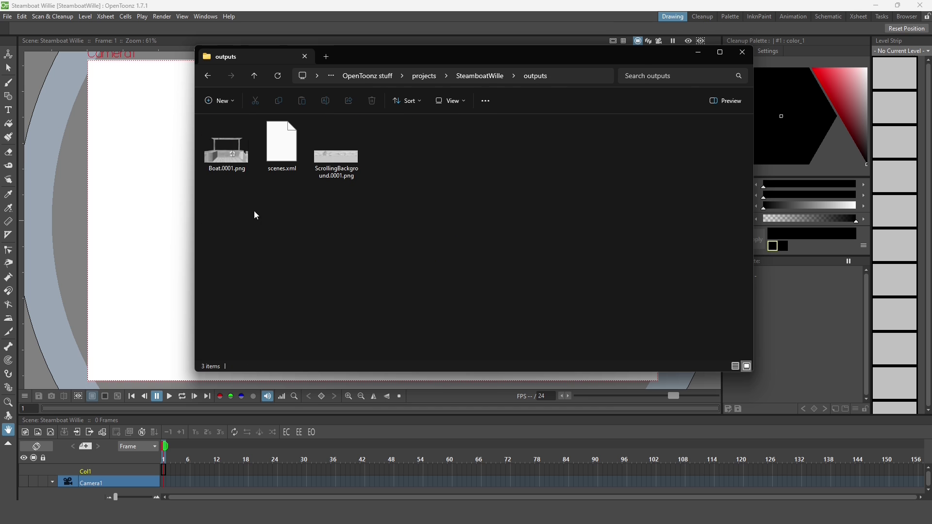
{"action": "left_click_drag", "start_coordinate": [226, 146], "coordinate": [124, 232]}
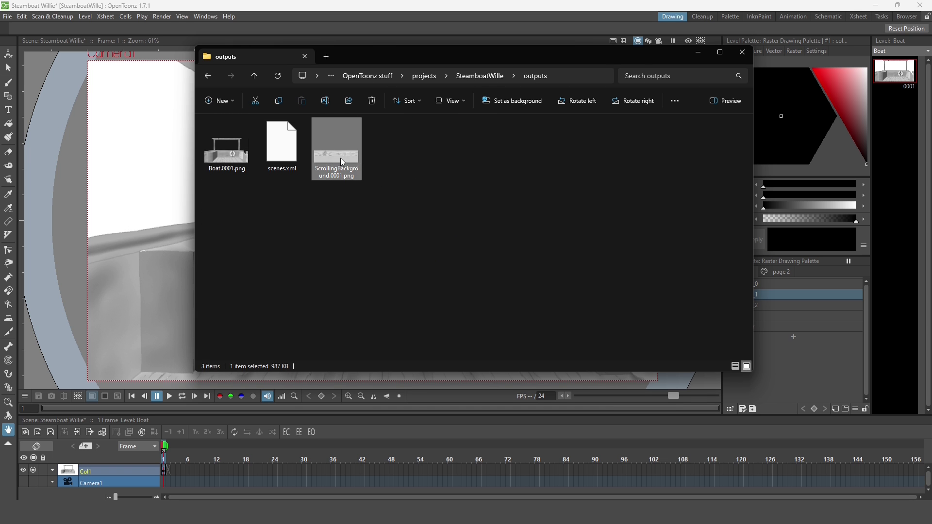
{"action": "left_click_drag", "start_coordinate": [336, 157], "coordinate": [124, 240]}
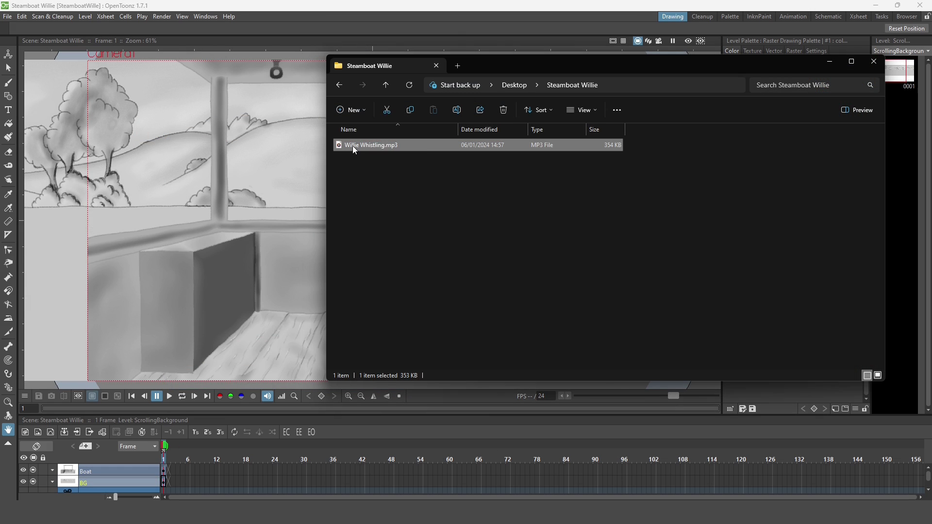
Import the Willie Whistling.mp3 music track into the scene
{"action": "left_click_drag", "start_coordinate": [353, 146], "coordinate": [209, 252]}
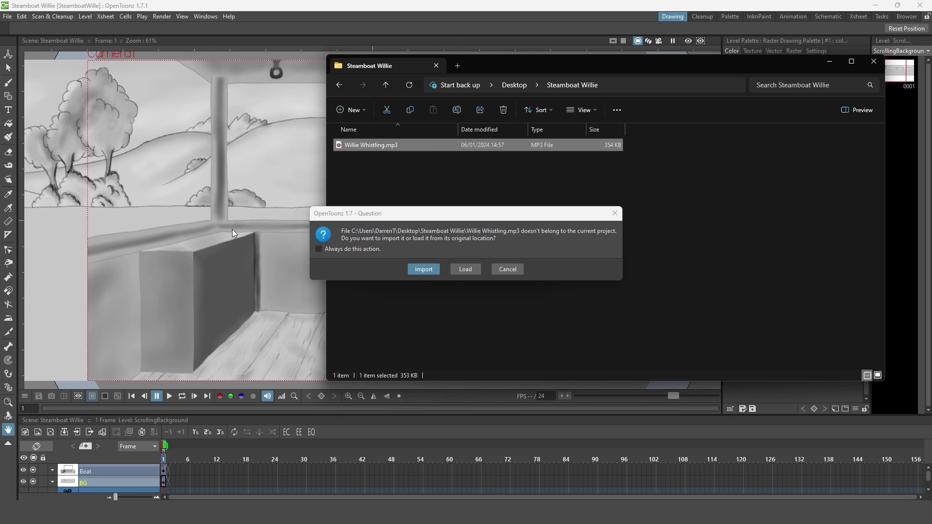
{"action": "left_click", "coordinate": [423, 270]}
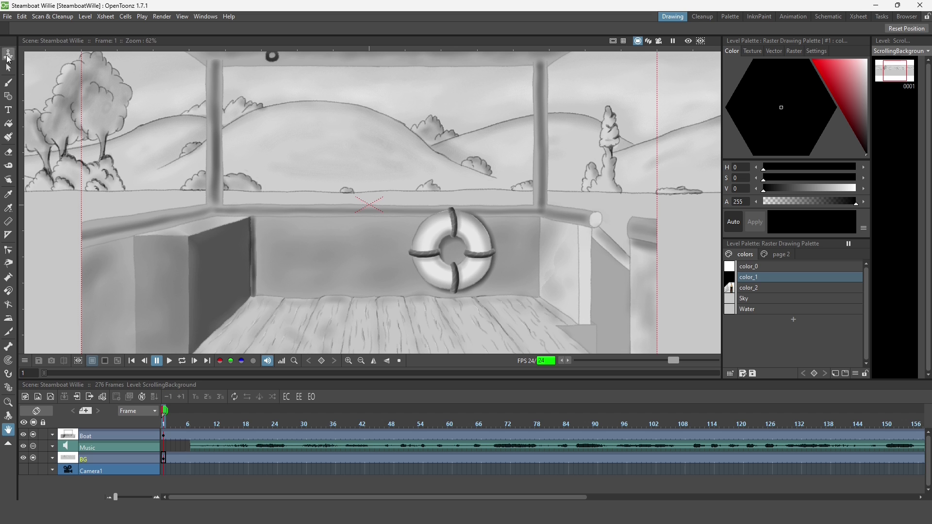
{"action": "left_click", "coordinate": [8, 56]}
Key the background at X -1920 on frame 1 and X 1920 on frame 48, then scrub to check
{"action": "mouse_move", "coordinate": [635, 265]}
{"action": "left_mouse_down"}
{"action": "mouse_move", "coordinate": [477, 264]}
{"action": "mouse_move", "coordinate": [458, 166]}
{"action": "left_mouse_up"}
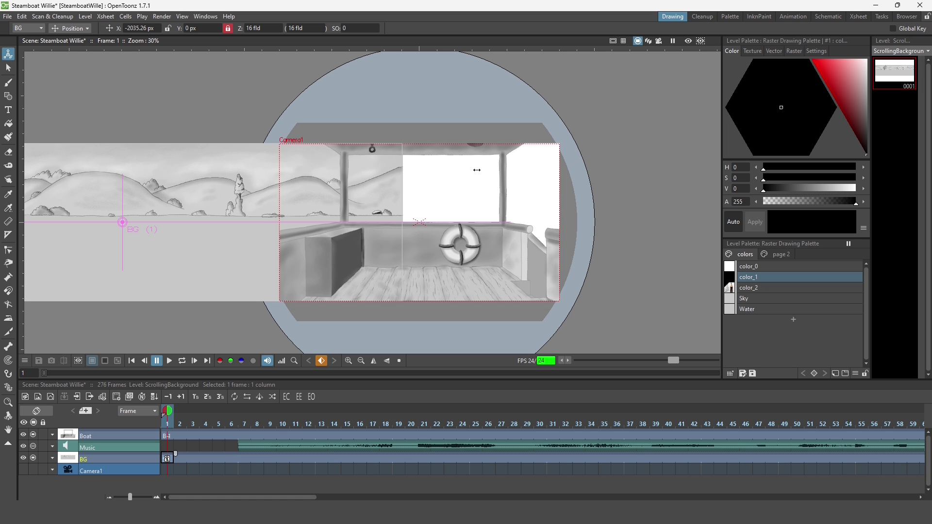
{"action": "left_click_drag", "start_coordinate": [478, 170], "coordinate": [497, 169]}
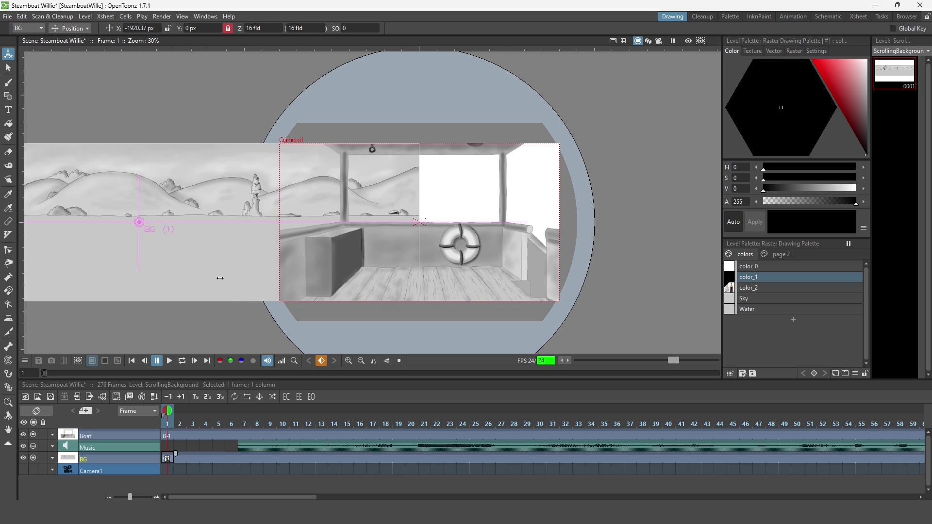
{"action": "left_click", "coordinate": [772, 458]}
{"action": "left_click_drag", "start_coordinate": [57, 264], "coordinate": [437, 268]}
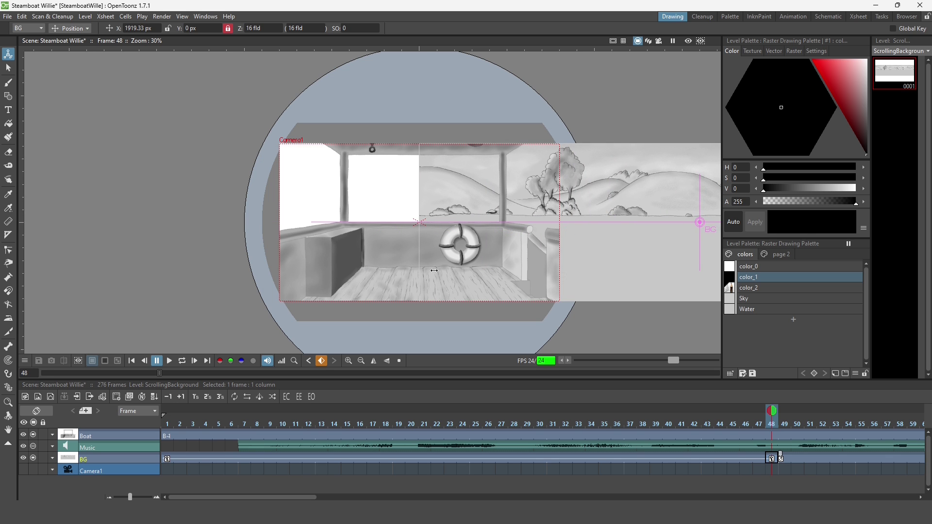
{"action": "left_click", "coordinate": [167, 424]}
{"action": "left_click_drag", "start_coordinate": [167, 424], "coordinate": [771, 426]}
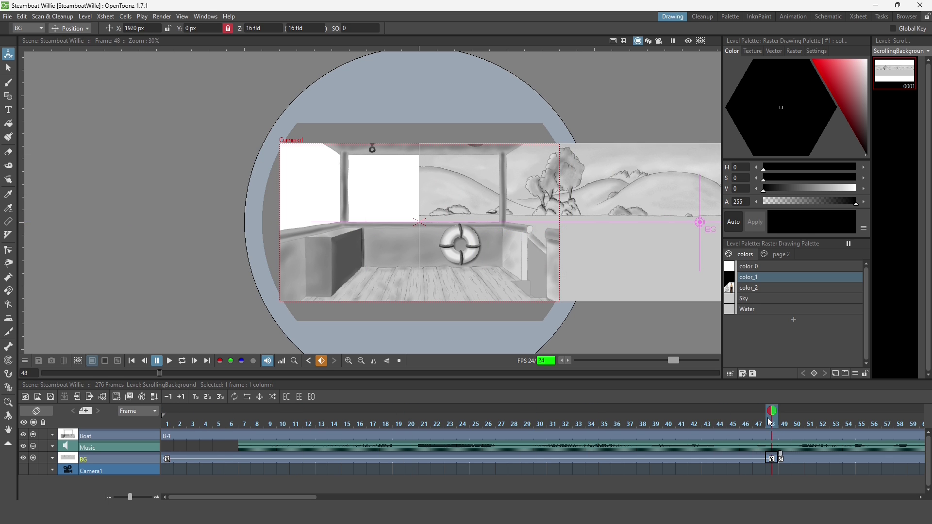
{"action": "key", "text": "alt+comma"}
In the node schematic, insert a Tile effect after the BG node
{"action": "left_click", "coordinate": [828, 16]}
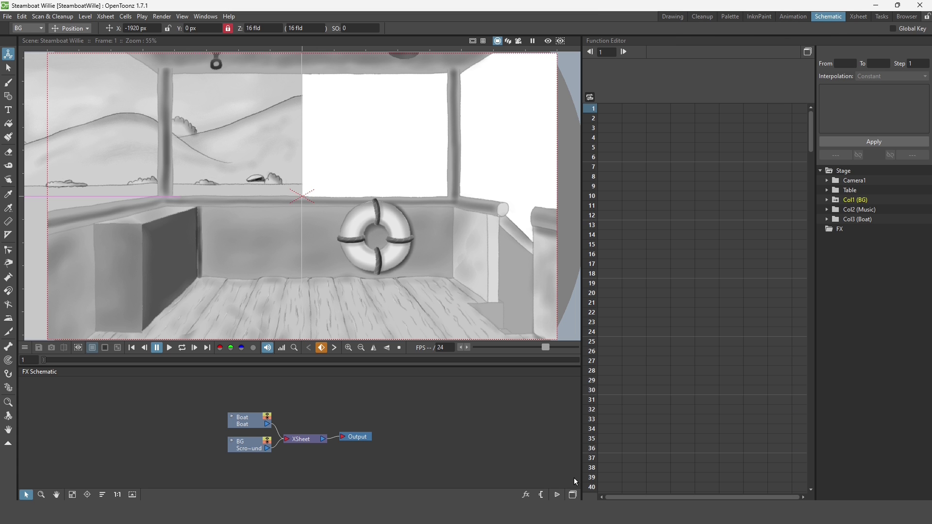
{"action": "left_click_drag", "start_coordinate": [246, 423], "coordinate": [241, 393]}
{"action": "left_click_drag", "start_coordinate": [251, 449], "coordinate": [158, 461]}
{"action": "right_click", "coordinate": [154, 459]}
{"action": "mouse_move", "coordinate": [274, 312]}
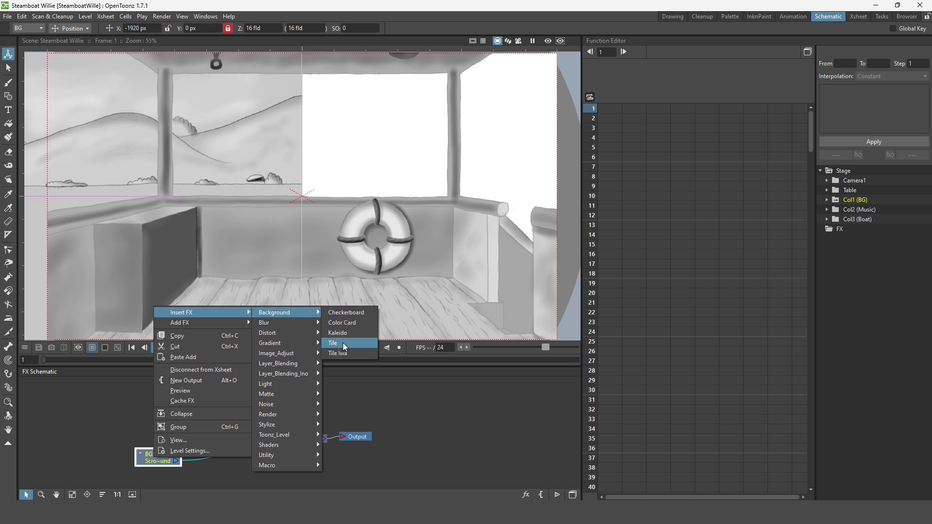
{"action": "left_click", "coordinate": [343, 343]}
{"action": "left_click_drag", "start_coordinate": [150, 453], "coordinate": [141, 459]}
Set Tile01 to Tile Horizontally with Mirror Horizontally, viewing the rendered preview
{"action": "double_click", "coordinate": [225, 454]}
{"action": "left_click_drag", "start_coordinate": [38, 394], "coordinate": [485, 381]}
{"action": "scroll", "coordinate": [557, 92], "scroll_direction": "down", "scroll_amount": 2}
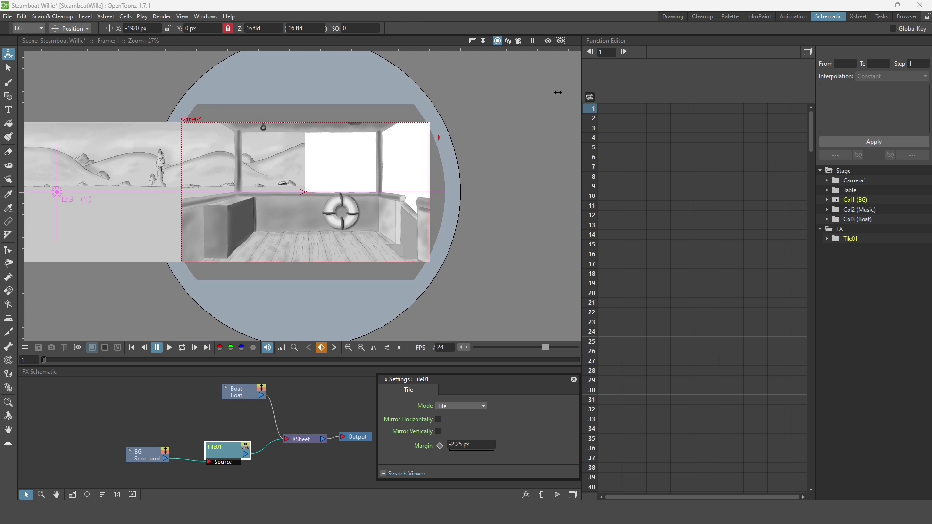
{"action": "left_click", "coordinate": [548, 42]}
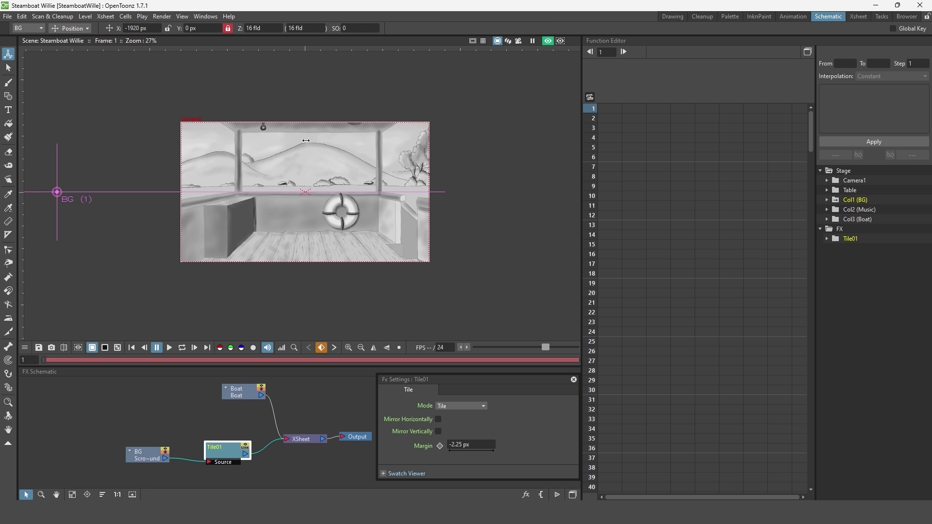
{"action": "scroll", "coordinate": [310, 148], "scroll_direction": "up", "scroll_amount": 4}
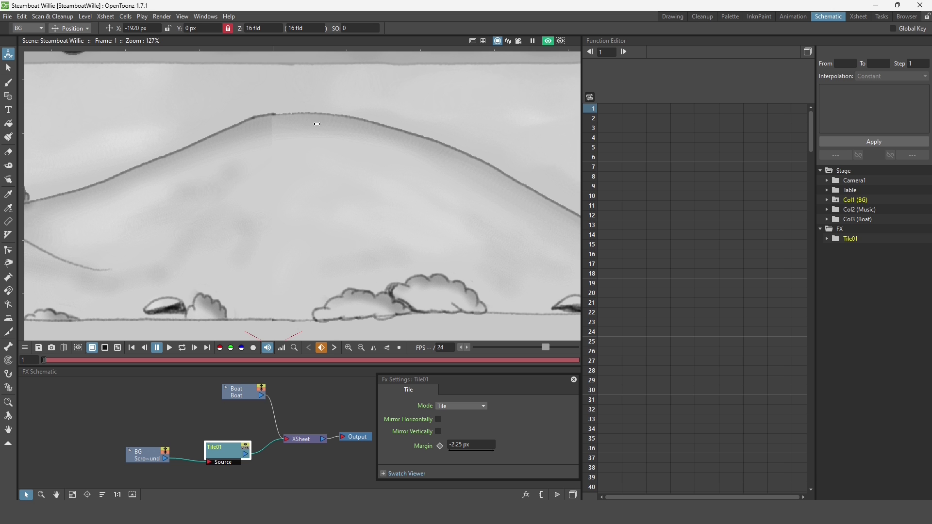
{"action": "scroll", "coordinate": [297, 130], "scroll_direction": "down", "scroll_amount": 2}
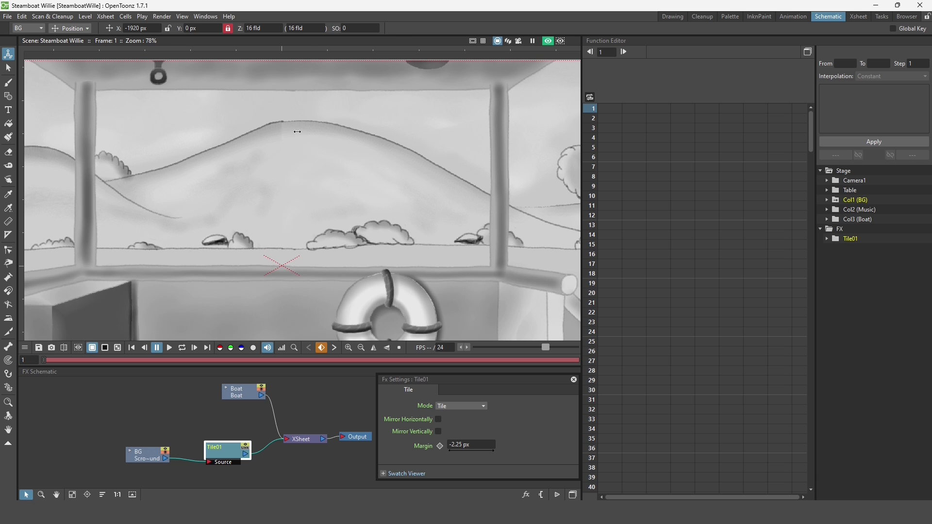
{"action": "scroll", "coordinate": [303, 133], "scroll_direction": "up", "scroll_amount": 3}
{"action": "scroll", "coordinate": [291, 130], "scroll_direction": "down", "scroll_amount": 2}
{"action": "scroll", "coordinate": [304, 135], "scroll_direction": "down", "scroll_amount": 1}
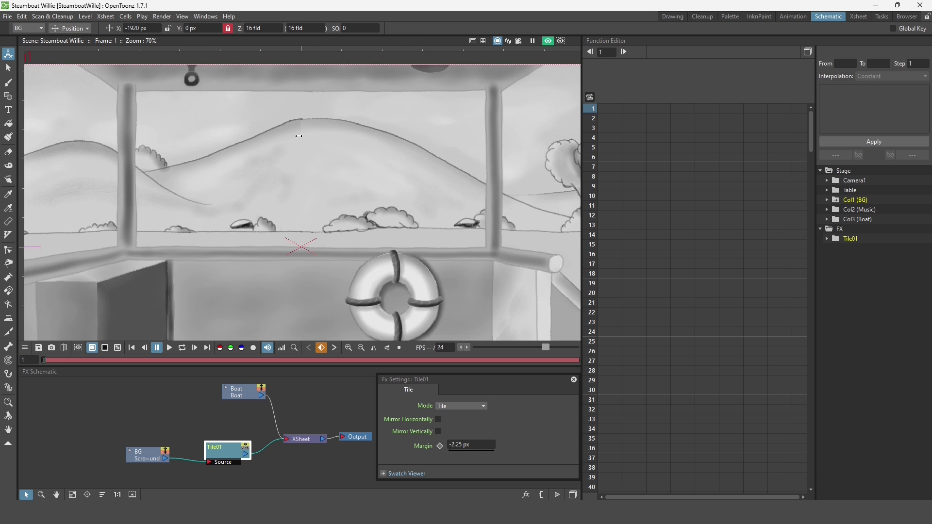
{"action": "scroll", "coordinate": [309, 141], "scroll_direction": "down", "scroll_amount": 1}
{"action": "scroll", "coordinate": [287, 144], "scroll_direction": "down", "scroll_amount": 1}
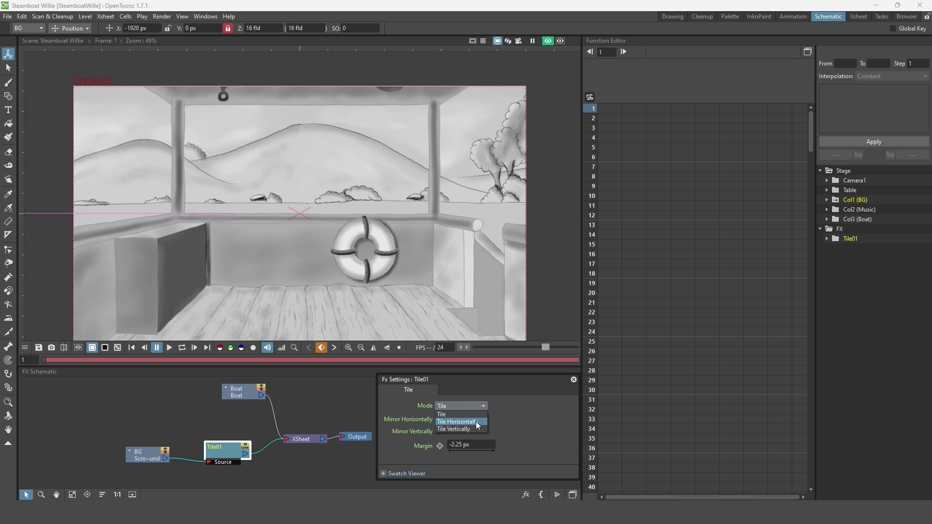
{"action": "left_click", "coordinate": [476, 422]}
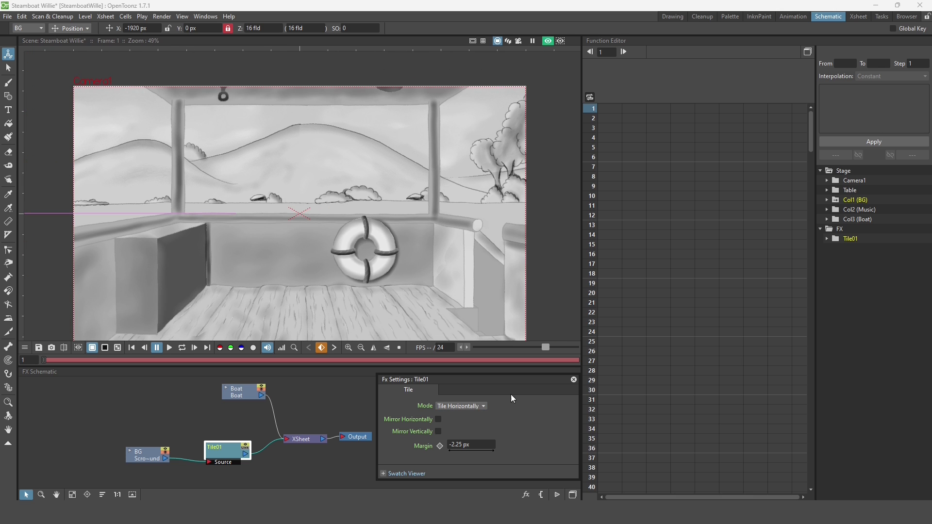
{"action": "left_click", "coordinate": [438, 420]}
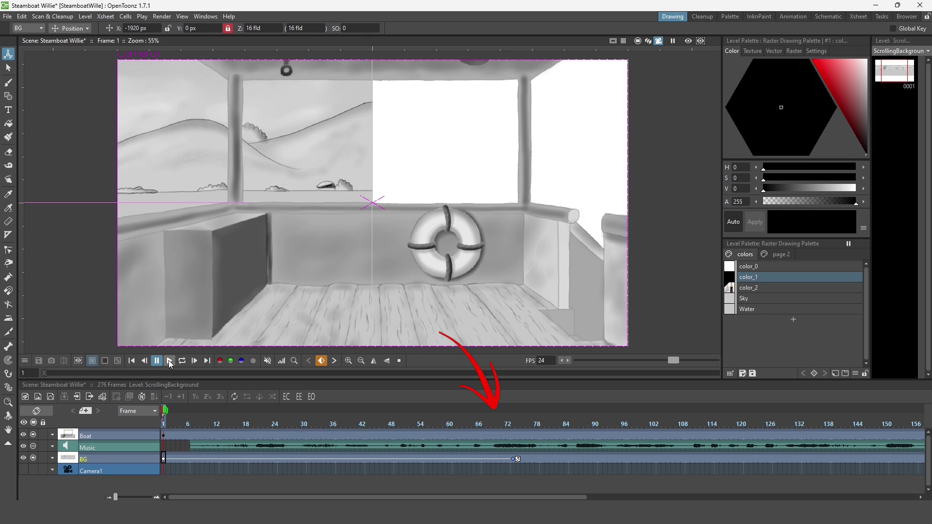
Play and scrub the scene past frame 106 to review the background scroll
{"action": "left_click", "coordinate": [170, 361]}
{"action": "left_click", "coordinate": [513, 459]}
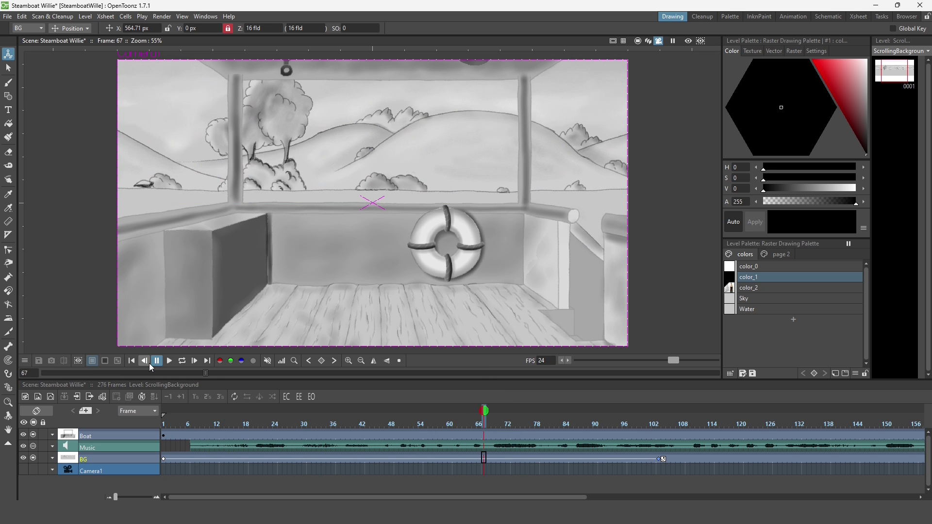
{"action": "left_click", "coordinate": [659, 459]}
{"action": "left_click", "coordinate": [132, 361]}
{"action": "left_click", "coordinate": [169, 361]}
{"action": "left_click", "coordinate": [156, 361]}
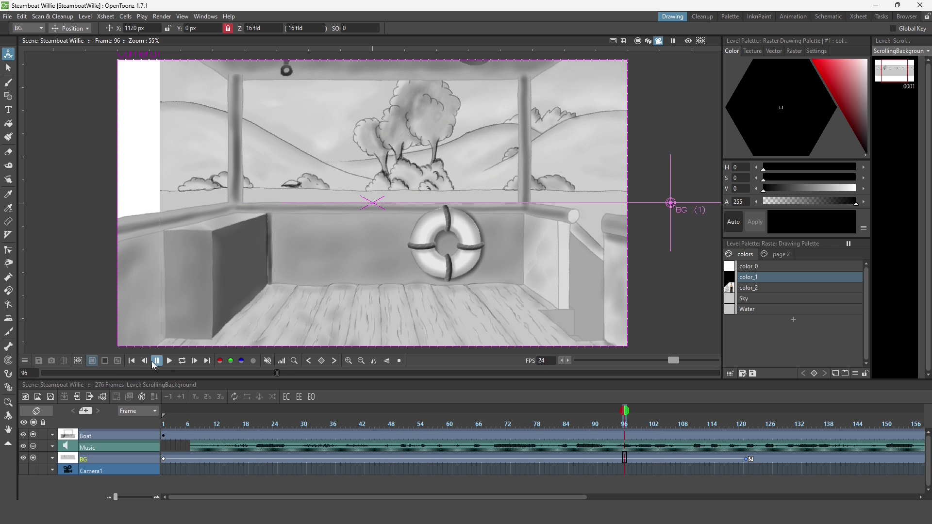
{"action": "left_click", "coordinate": [668, 428]}
{"action": "left_click_drag", "start_coordinate": [675, 426], "coordinate": [753, 428]}
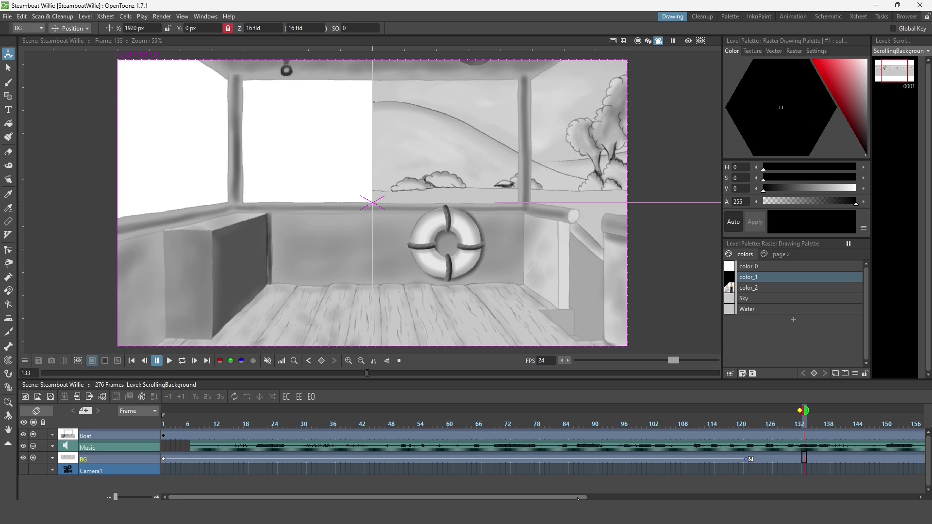
{"action": "left_click_drag", "start_coordinate": [568, 498], "coordinate": [641, 497]}
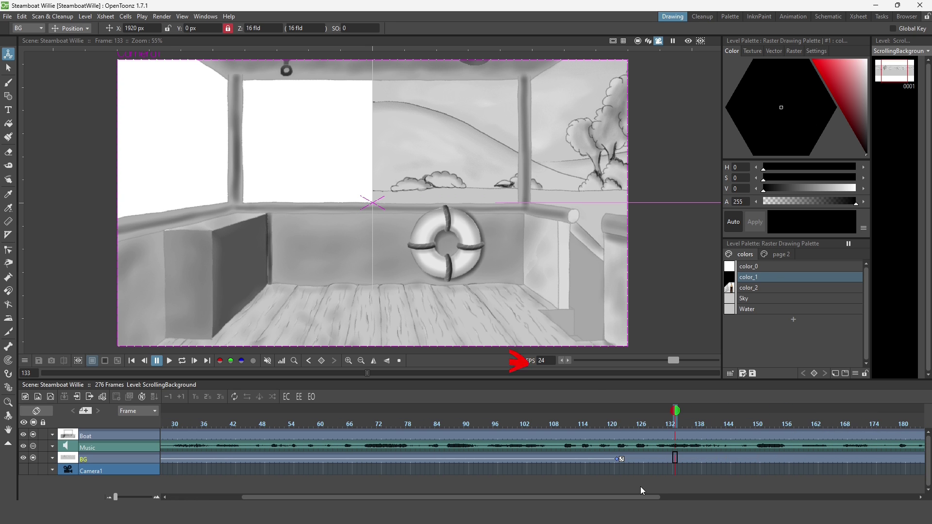
Make the background scroll cycle after its last key, then draw a wheel-rim ellipse
{"action": "left_click", "coordinate": [622, 461]}
{"action": "left_click_drag", "start_coordinate": [618, 427], "coordinate": [745, 429]}
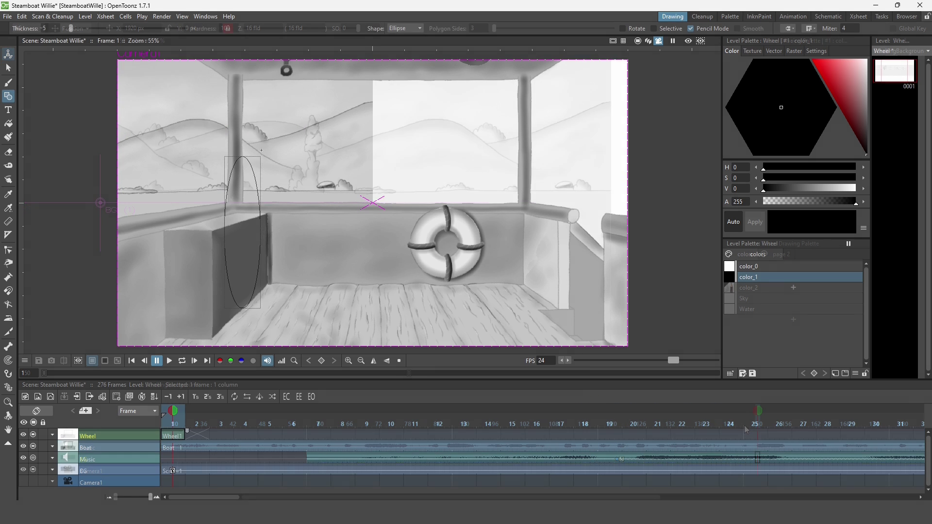
{"action": "mouse_move", "coordinate": [225, 308]}
{"action": "left_mouse_down"}
{"action": "mouse_move", "coordinate": [269, 136]}
{"action": "mouse_move", "coordinate": [283, 140]}
{"action": "left_mouse_up"}
Duplicate the rim ellipse to the right, erase part of it and round its bottom
{"action": "key", "text": "s"}
{"action": "left_click_drag", "start_coordinate": [186, 122], "coordinate": [302, 303]}
{"action": "key", "text": "ctrl+c"}
{"action": "key", "text": "ctrl+v"}
{"action": "left_click_drag", "start_coordinate": [277, 218], "coordinate": [335, 212]}
{"action": "key", "text": "a"}
{"action": "scroll", "coordinate": [257, 141], "scroll_direction": "up", "scroll_amount": 3}
{"action": "left_click", "coordinate": [304, 205]}
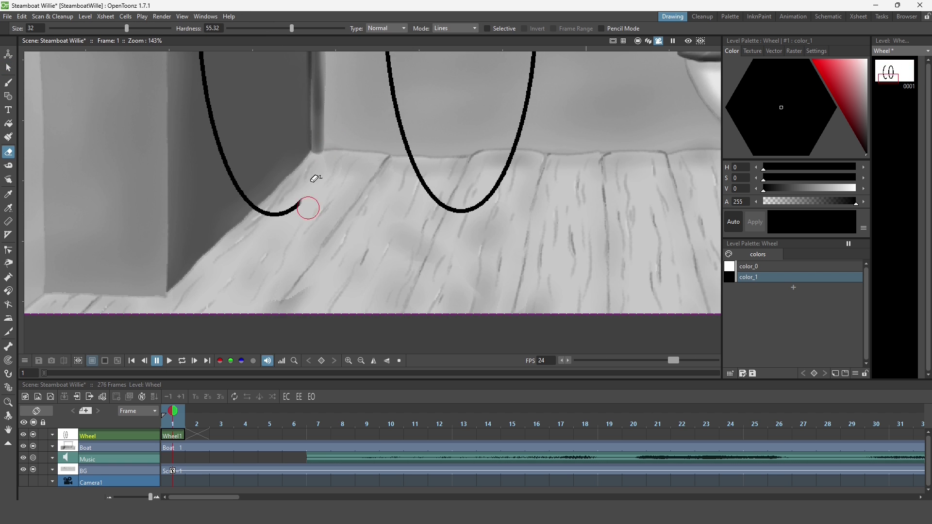
{"action": "scroll", "coordinate": [303, 205], "scroll_direction": "down", "scroll_amount": 3}
{"action": "key", "text": "s"}
{"action": "left_click_drag", "start_coordinate": [237, 82], "coordinate": [344, 325]}
{"action": "left_click_drag", "start_coordinate": [368, 202], "coordinate": [333, 238]}
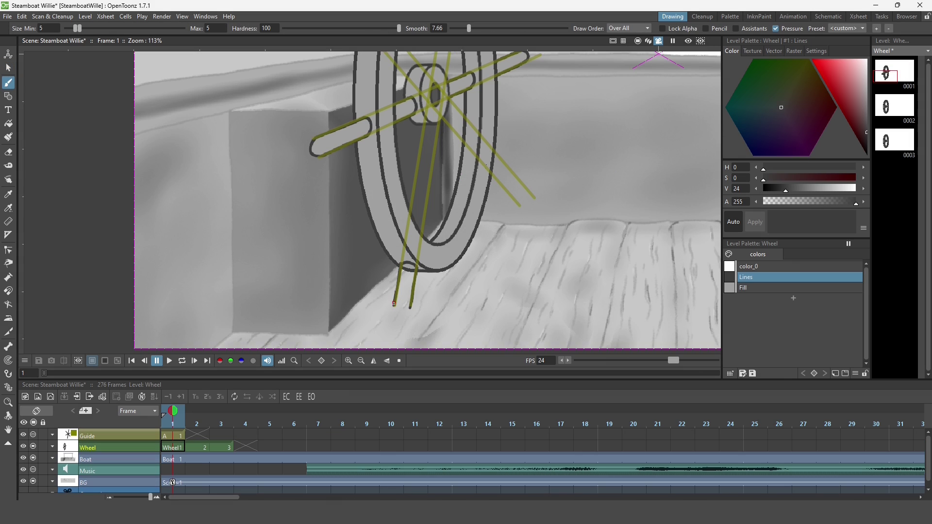
{"action": "left_click_drag", "start_coordinate": [394, 304], "coordinate": [411, 306]}
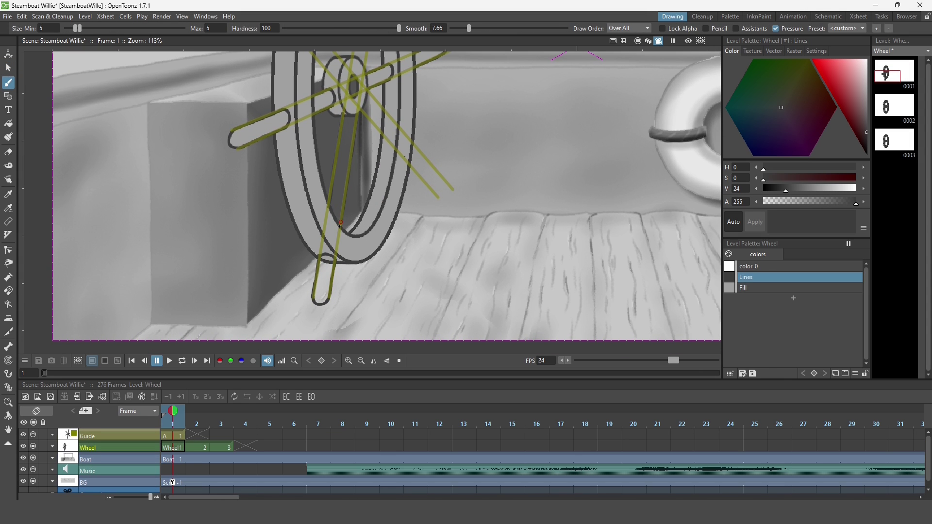
Ink spoke strokes over the guide drawings on frames 2 and 3
{"action": "left_click_drag", "start_coordinate": [337, 181], "coordinate": [355, 203]}
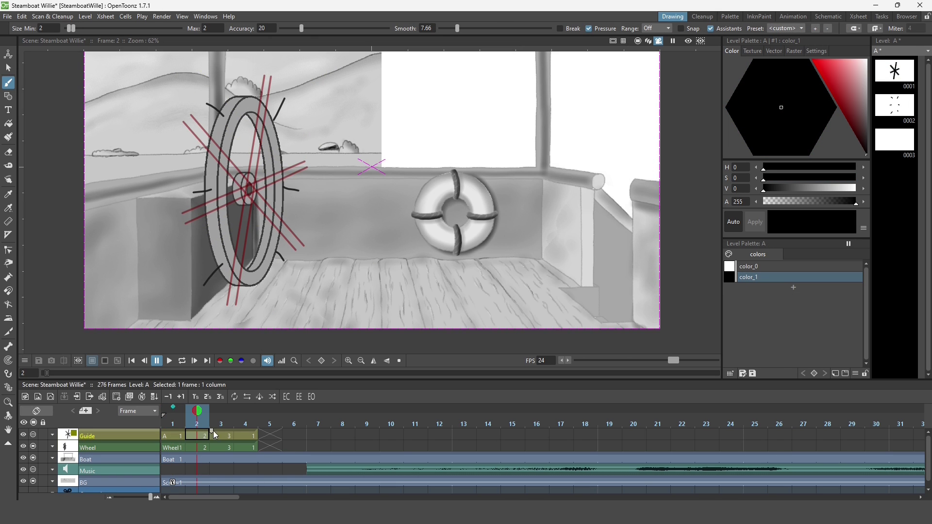
{"action": "left_click", "coordinate": [225, 435]}
{"action": "left_click", "coordinate": [172, 409]}
{"action": "left_click_drag", "start_coordinate": [191, 164], "coordinate": [210, 173]}
{"action": "left_click", "coordinate": [192, 435]}
{"action": "left_click_drag", "start_coordinate": [281, 91], "coordinate": [201, 309]}
Add small guide marks and the spoke handle arc, then save the scene
{"action": "key", "text": "s"}
{"action": "key", "text": "b"}
{"action": "left_click_drag", "start_coordinate": [178, 182], "coordinate": [315, 182]}
{"action": "key", "text": "s"}
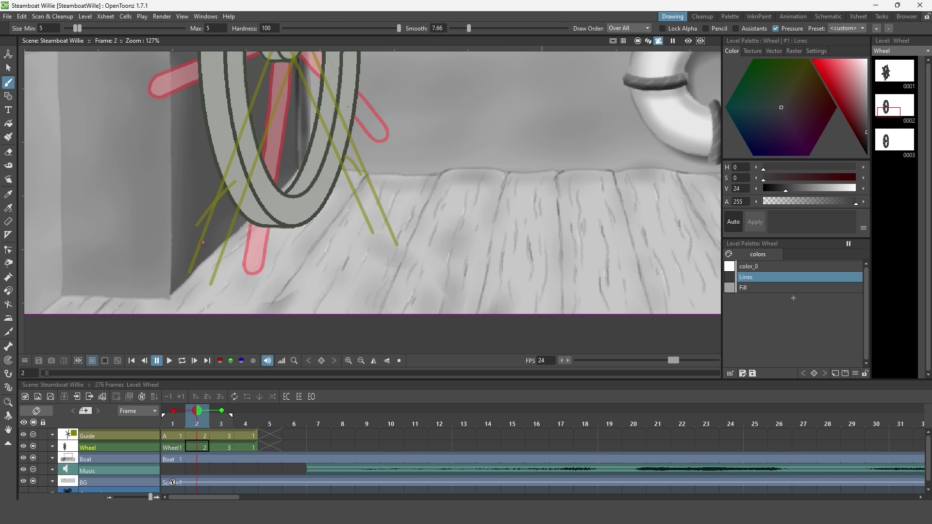
{"action": "left_click_drag", "start_coordinate": [203, 243], "coordinate": [203, 237]}
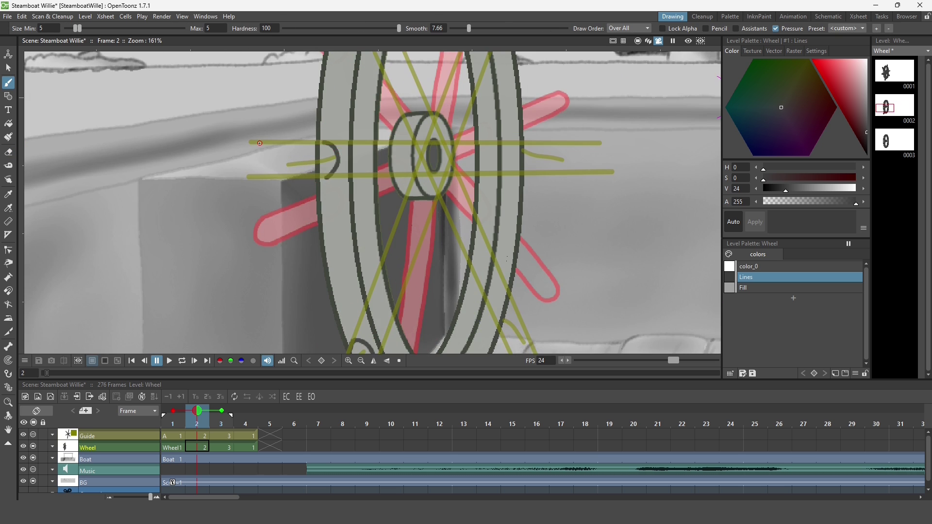
{"action": "left_click_drag", "start_coordinate": [283, 245], "coordinate": [282, 210]}
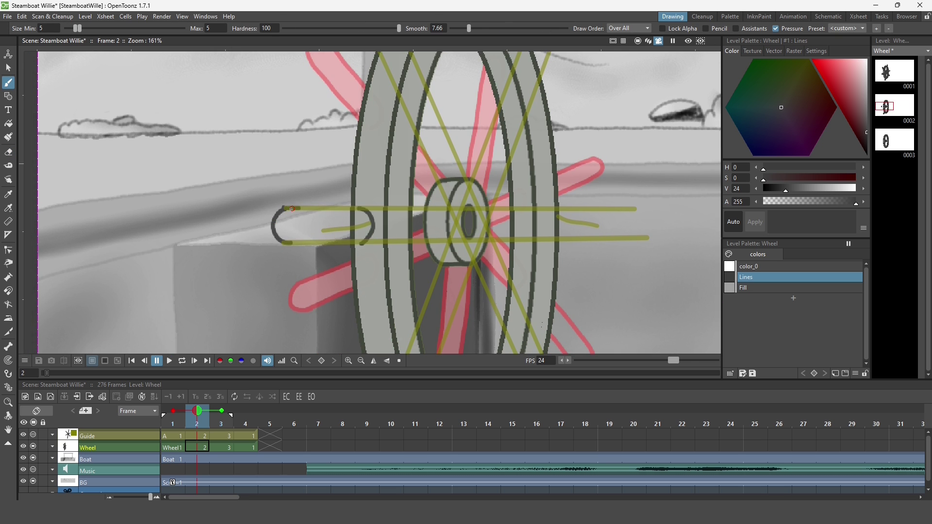
{"action": "key", "text": "ctrl+s"}
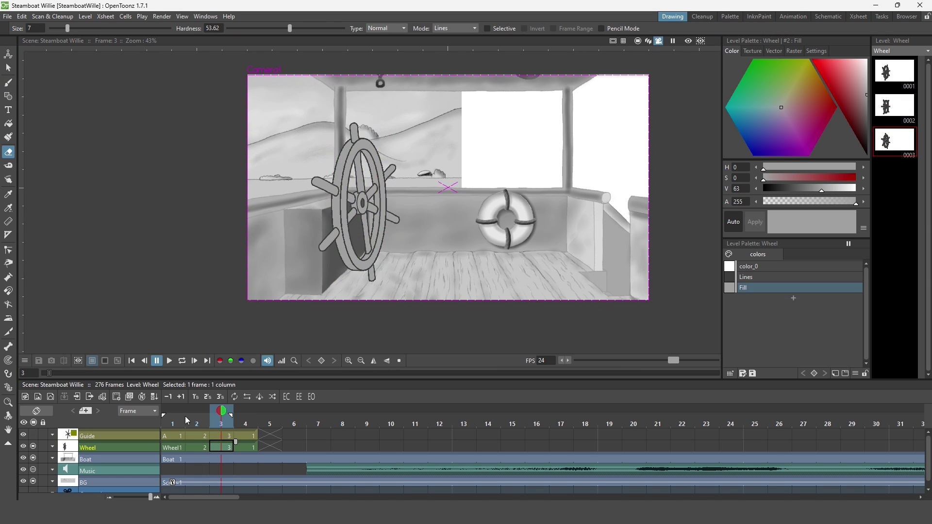
{"action": "left_click_drag", "start_coordinate": [185, 422], "coordinate": [245, 422]}
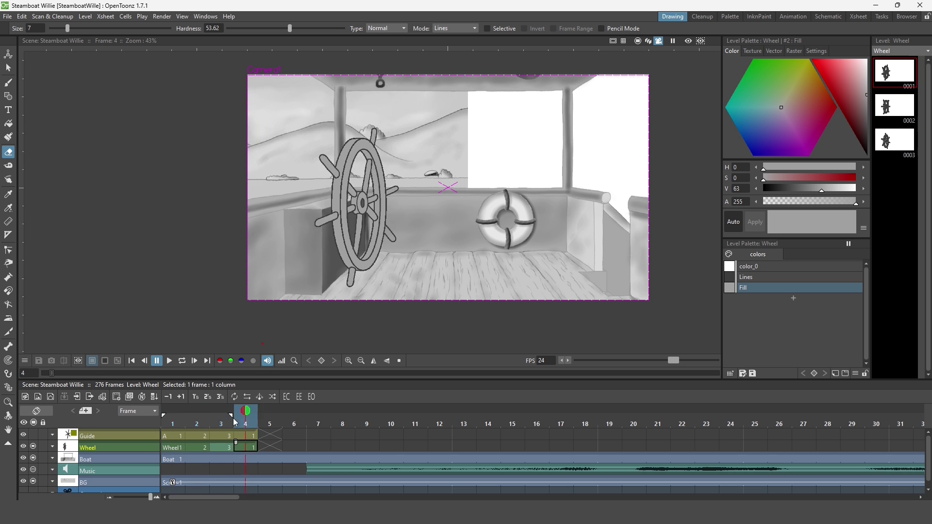
{"action": "scroll", "coordinate": [376, 459], "scroll_direction": "down", "scroll_amount": 3}
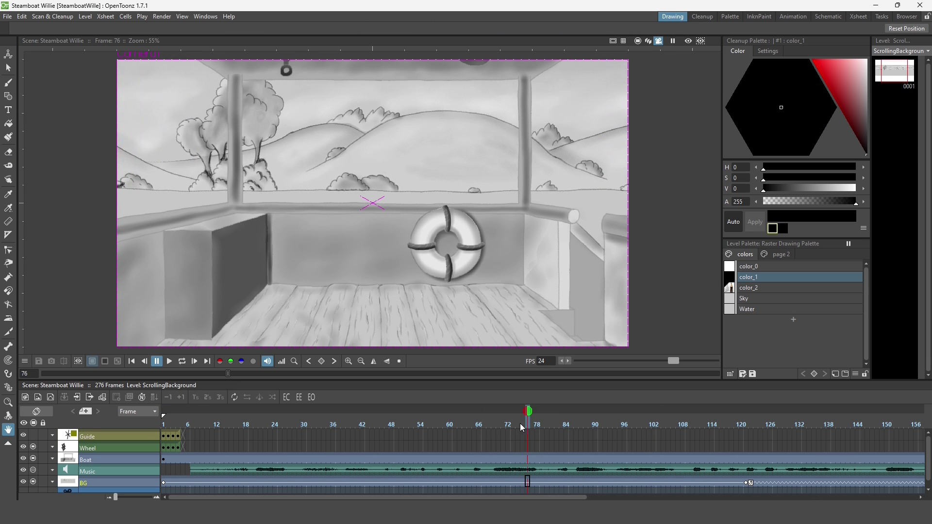
Hold the Wheel's first drawing until about frame 67, then preview the spin around frame 75
{"action": "left_click", "coordinate": [522, 427]}
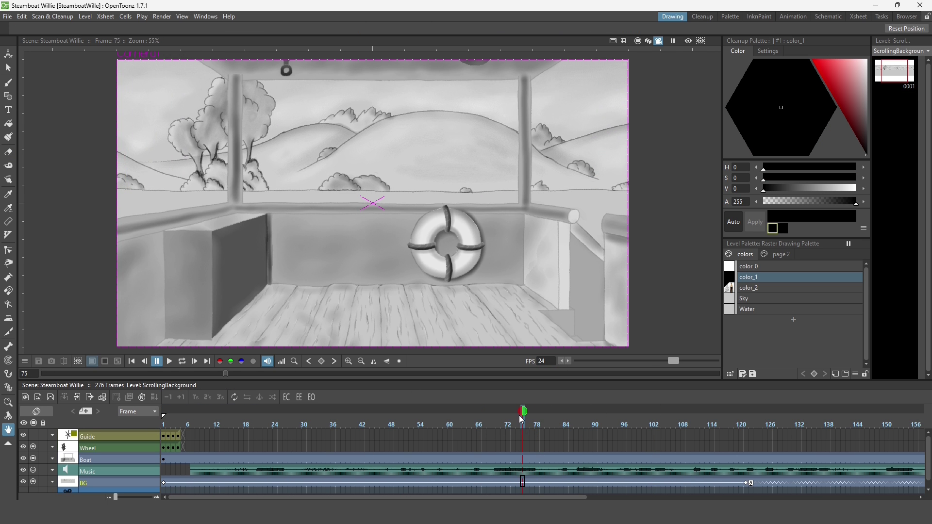
{"action": "scroll", "coordinate": [474, 438], "scroll_direction": "up", "scroll_amount": 1}
{"action": "scroll", "coordinate": [379, 451], "scroll_direction": "up", "scroll_amount": 1}
{"action": "scroll", "coordinate": [291, 467], "scroll_direction": "up", "scroll_amount": 1}
{"action": "scroll", "coordinate": [209, 476], "scroll_direction": "up", "scroll_amount": 1}
{"action": "scroll", "coordinate": [197, 476], "scroll_direction": "up", "scroll_amount": 1}
{"action": "scroll", "coordinate": [146, 492], "scroll_direction": "up", "scroll_amount": 1}
{"action": "scroll", "coordinate": [168, 496], "scroll_direction": "up", "scroll_amount": 1}
{"action": "left_click", "coordinate": [170, 447]}
{"action": "left_click_drag", "start_coordinate": [170, 453], "coordinate": [740, 443]}
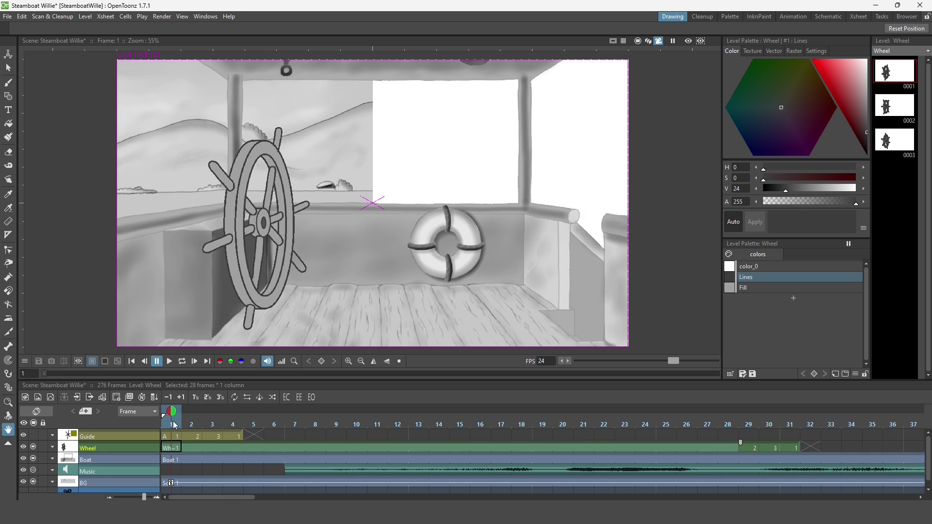
{"action": "mouse_move", "coordinate": [191, 425]}
{"action": "left_mouse_down"}
{"action": "mouse_move", "coordinate": [321, 426]}
{"action": "mouse_move", "coordinate": [438, 453]}
{"action": "mouse_move", "coordinate": [577, 449]}
{"action": "left_mouse_up"}
{"action": "left_click", "coordinate": [316, 448]}
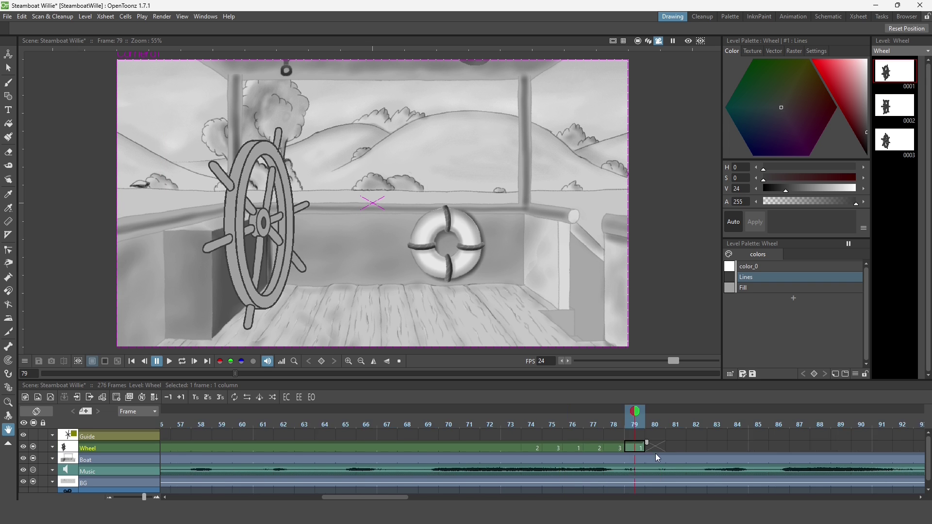
{"action": "left_click_drag", "start_coordinate": [821, 451], "coordinate": [327, 451]}
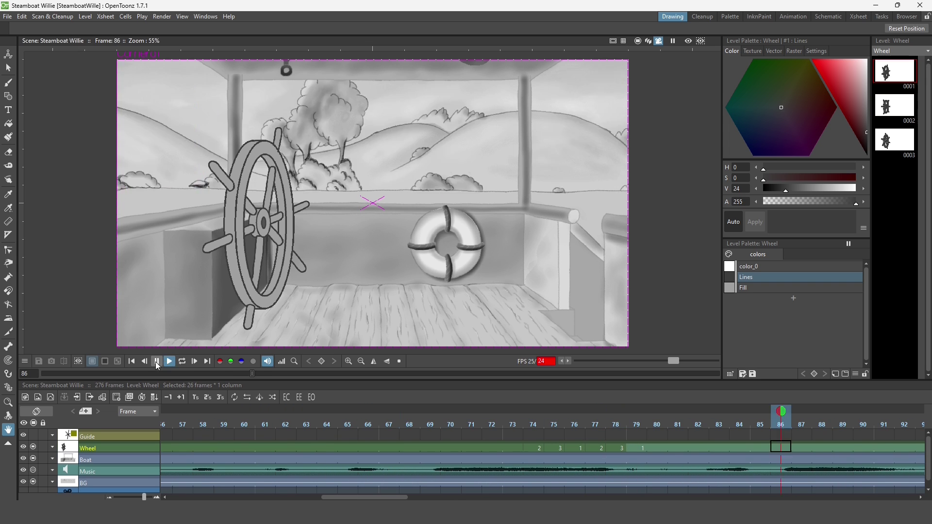
{"action": "left_click_drag", "start_coordinate": [144, 498], "coordinate": [114, 498]}
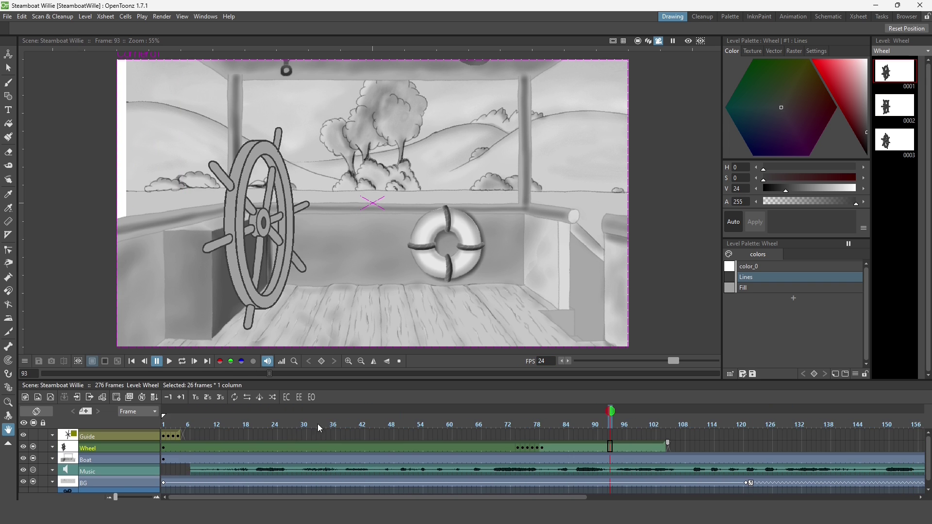
{"action": "left_click", "coordinate": [157, 366]}
{"action": "left_click_drag", "start_coordinate": [523, 430], "coordinate": [550, 432]}
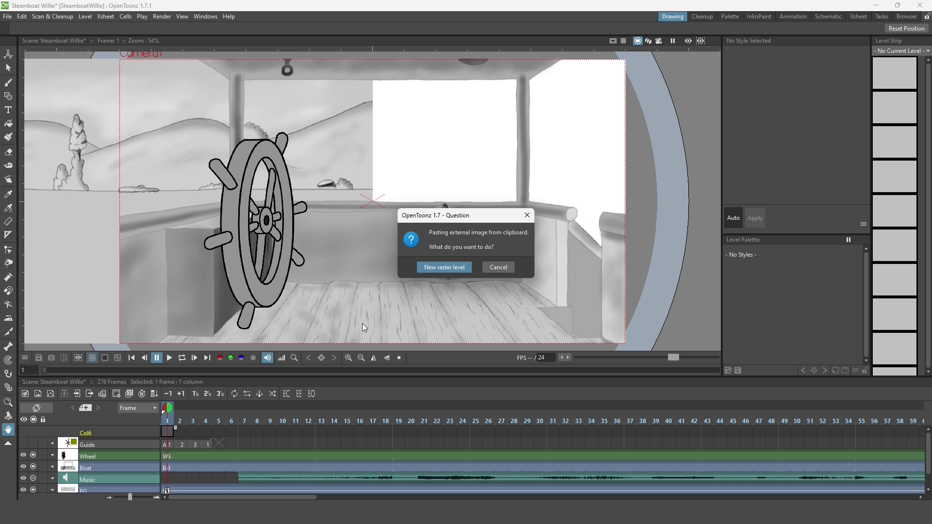
Paste the Mickey picture as a new raster level, then enlarge and reposition it
{"action": "left_click", "coordinate": [444, 269]}
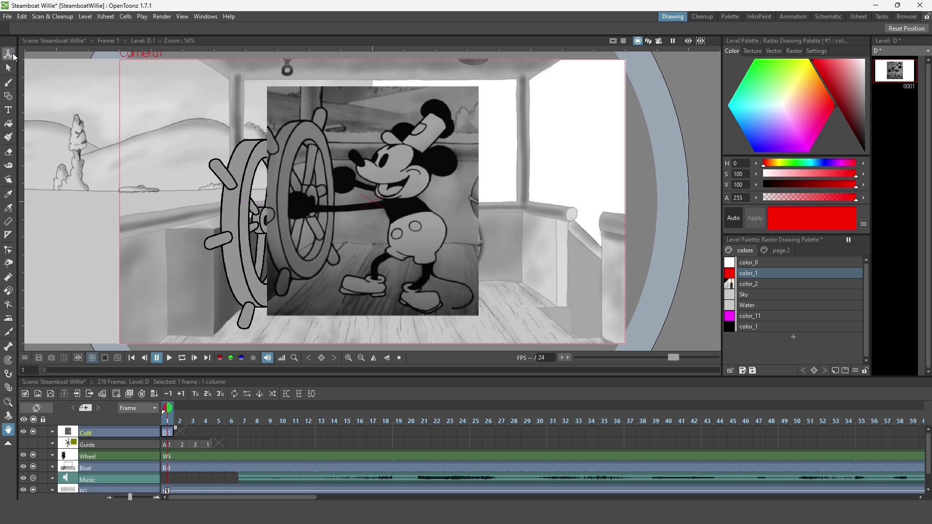
{"action": "left_click", "coordinate": [9, 53]}
{"action": "left_click_drag", "start_coordinate": [313, 29], "coordinate": [276, 29]}
{"action": "left_click_drag", "start_coordinate": [403, 263], "coordinate": [395, 280]}
{"action": "mouse_move", "coordinate": [352, 244]}
{"action": "left_mouse_down"}
{"action": "mouse_move", "coordinate": [408, 306]}
{"action": "mouse_move", "coordinate": [403, 295]}
{"action": "left_mouse_up"}
Set the Mickey column opacity to 75% and shift the image further left
{"action": "left_click", "coordinate": [51, 433]}
{"action": "left_click_drag", "start_coordinate": [116, 442], "coordinate": [107, 444]}
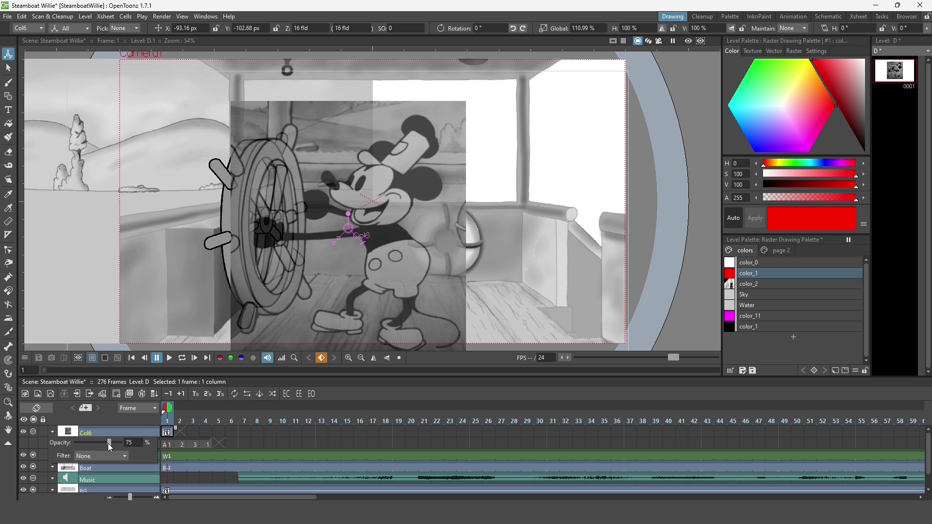
{"action": "left_click_drag", "start_coordinate": [358, 288], "coordinate": [346, 289]}
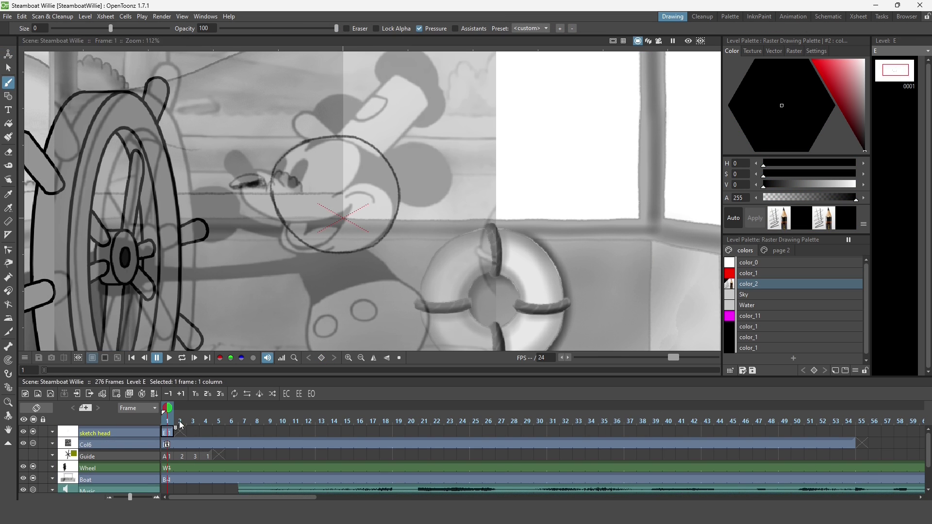
{"action": "scroll", "coordinate": [350, 136], "scroll_direction": "down", "scroll_amount": 3}
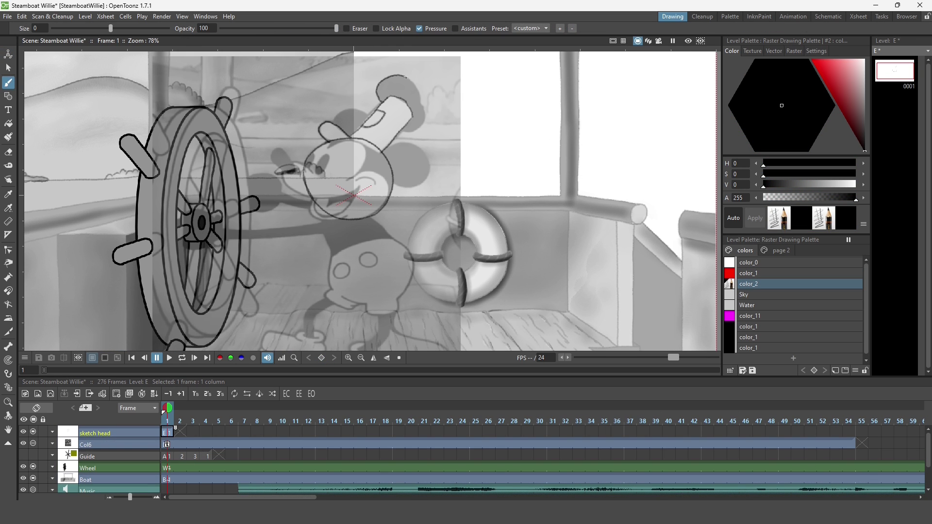
Paste the head sketch onto the next frame, rotating and moving it into place
{"action": "key", "text": "period"}
{"action": "key", "text": "ctrl+v"}
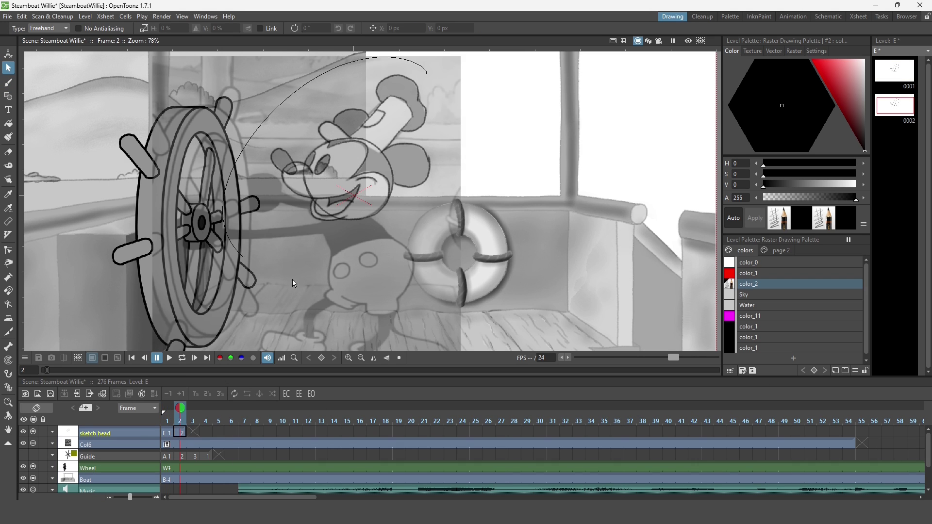
{"action": "left_click_drag", "start_coordinate": [502, 218], "coordinate": [495, 241]}
{"action": "left_click_drag", "start_coordinate": [357, 203], "coordinate": [393, 203]}
{"action": "key", "text": "Escape"}
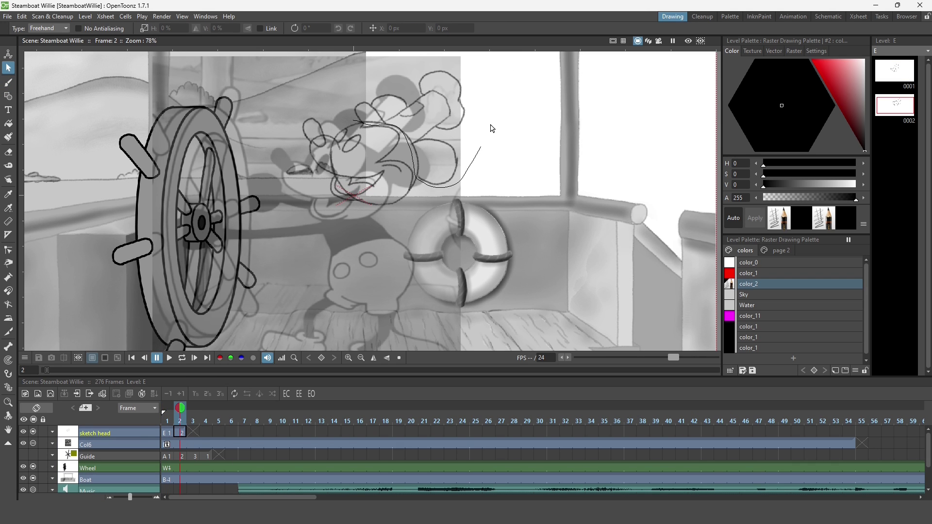
Rotate the ear to a new position and erase stray strokes around the ear and cheek
{"action": "left_click_drag", "start_coordinate": [430, 61], "coordinate": [356, 123]}
{"action": "left_click_drag", "start_coordinate": [503, 166], "coordinate": [485, 200]}
{"action": "key", "text": "Escape"}
{"action": "mouse_move", "coordinate": [340, 112]}
{"action": "left_mouse_down"}
{"action": "mouse_move", "coordinate": [383, 169]}
{"action": "mouse_move", "coordinate": [376, 157]}
{"action": "left_mouse_up"}
{"action": "key", "text": "a"}
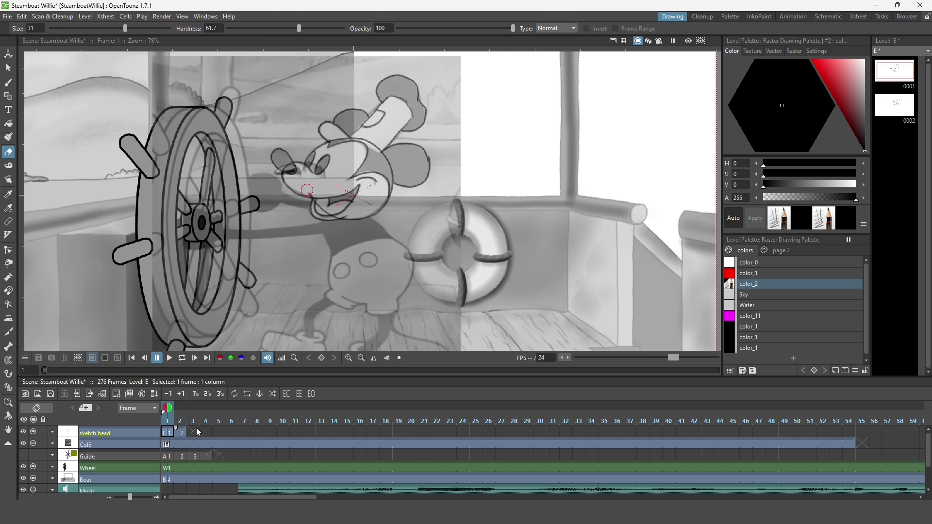
{"action": "mouse_move", "coordinate": [393, 156]}
{"action": "left_mouse_down"}
{"action": "mouse_move", "coordinate": [397, 167]}
{"action": "mouse_move", "coordinate": [397, 120]}
{"action": "left_mouse_up"}
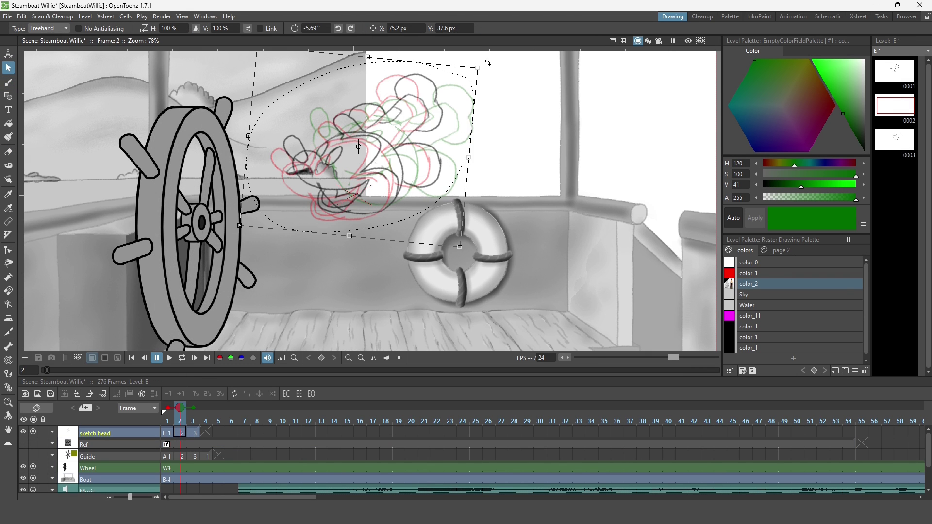
Rotate the head drawing and nudge its strokes into place
{"action": "left_click_drag", "start_coordinate": [491, 66], "coordinate": [435, 108]}
{"action": "scroll", "coordinate": [401, 111], "scroll_direction": "up", "scroll_amount": 1}
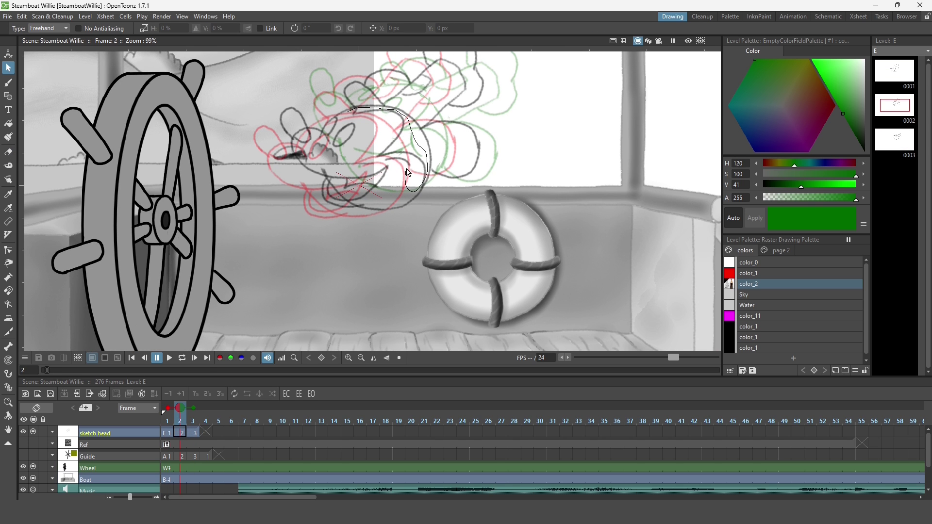
{"action": "left_click_drag", "start_coordinate": [407, 172], "coordinate": [329, 126]}
{"action": "left_click_drag", "start_coordinate": [274, 154], "coordinate": [292, 182]}
Draw black chin and forehead curves at about 63 brush opacity, undoing the last stroke
{"action": "key", "text": "b"}
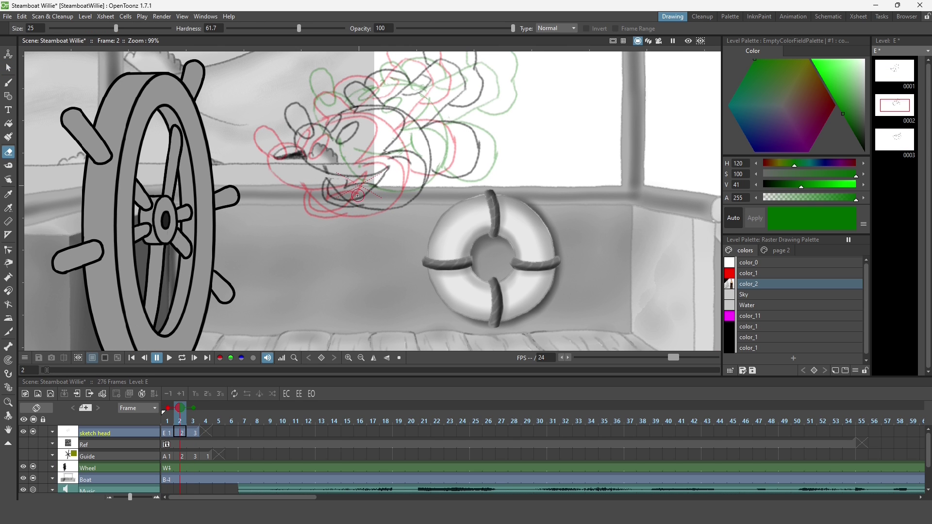
{"action": "left_click", "coordinate": [760, 283]}
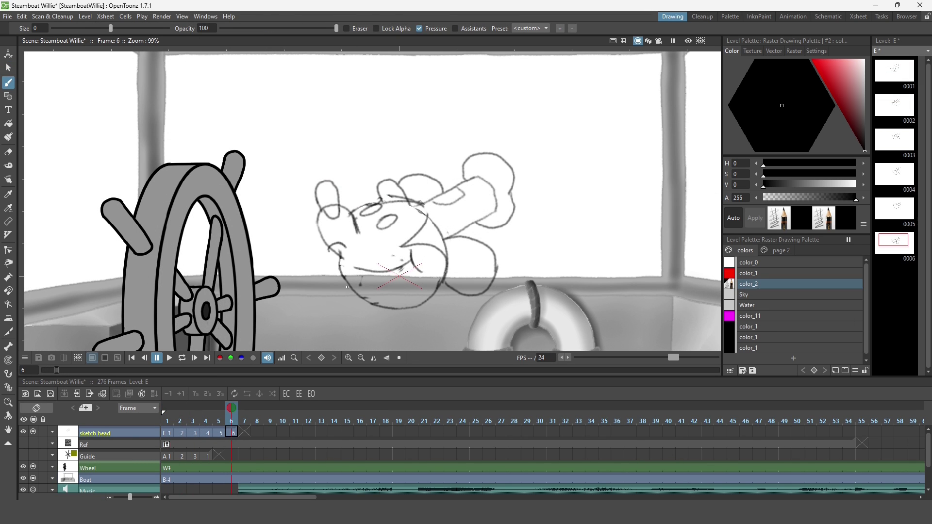
{"action": "left_click_drag", "start_coordinate": [349, 286], "coordinate": [343, 278]}
{"action": "left_click_drag", "start_coordinate": [336, 27], "coordinate": [294, 28]}
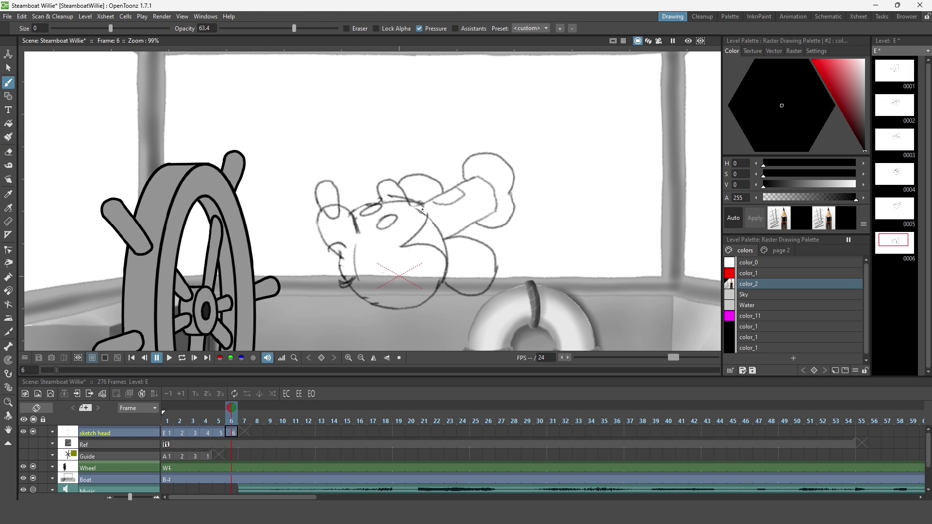
{"action": "left_click_drag", "start_coordinate": [358, 212], "coordinate": [394, 202]}
{"action": "key", "text": "ctrl+z"}
Redraw the cheek and chin curve, then add a new drawing in the shorts column
{"action": "left_click_drag", "start_coordinate": [354, 246], "coordinate": [337, 286]}
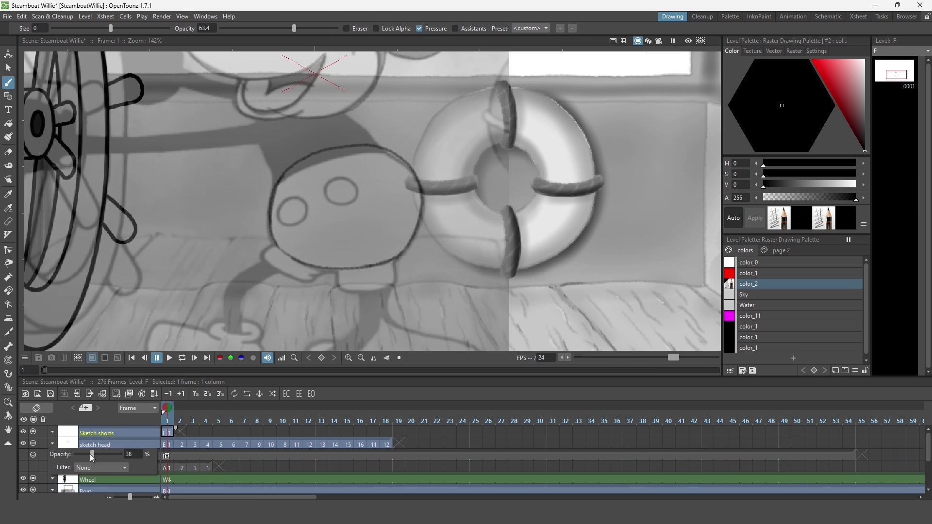
{"action": "key", "text": "s"}
{"action": "left_click_drag", "start_coordinate": [361, 252], "coordinate": [300, 191]}
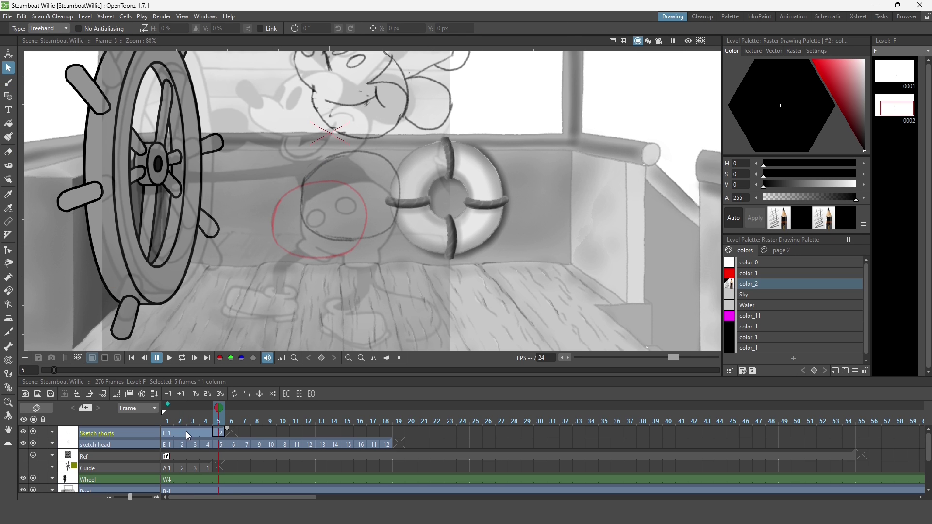
{"action": "right_click", "coordinate": [189, 436]}
{"action": "left_click", "coordinate": [288, 360]}
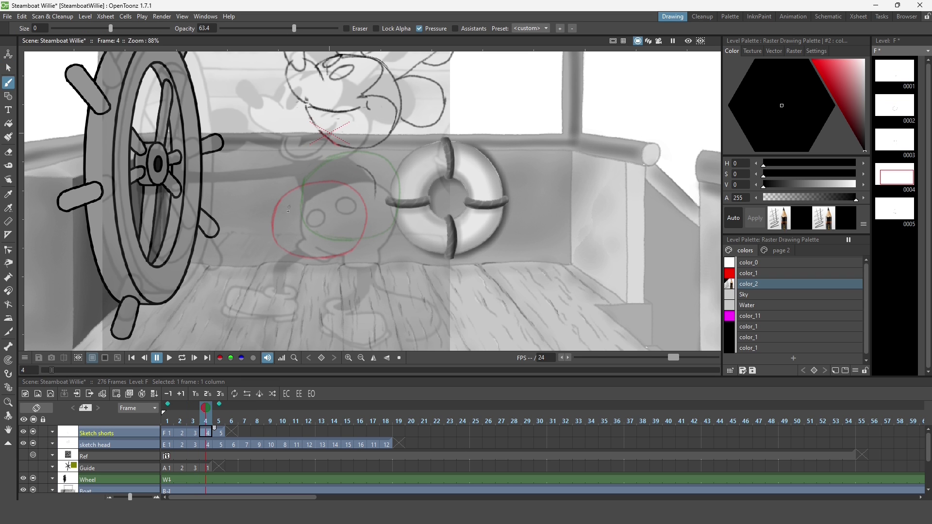
Step between frames 9 and 13, lassoing the shorts circle on frame 11
{"action": "left_click", "coordinate": [195, 433]}
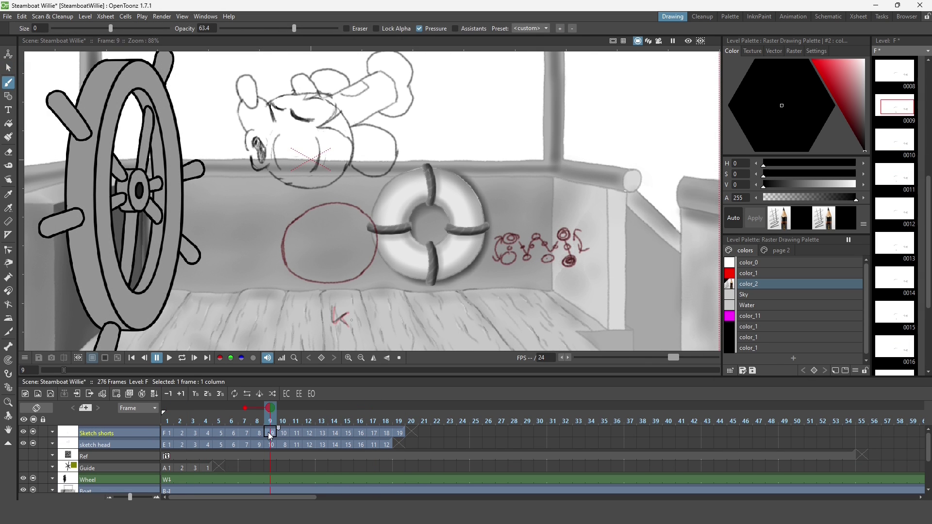
{"action": "key", "text": "comma"}
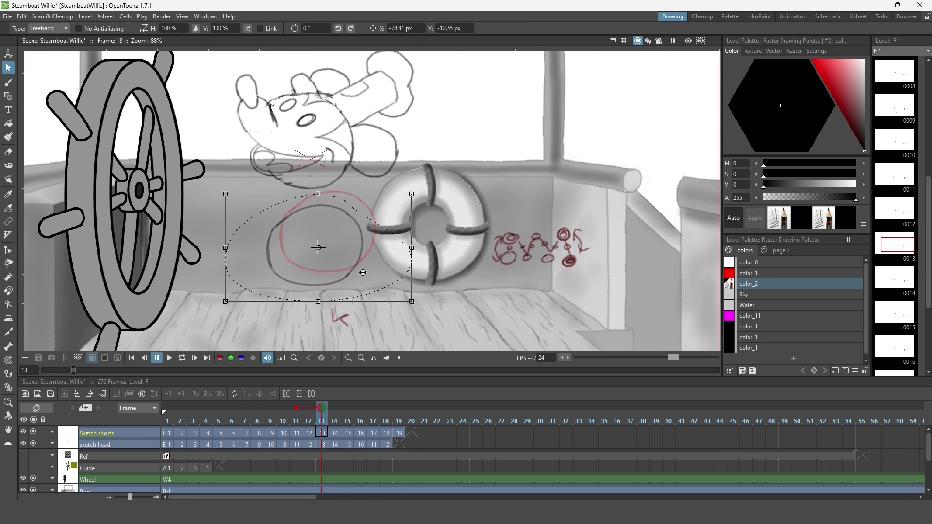
{"action": "key", "text": "comma"}
{"action": "key", "text": "period"}
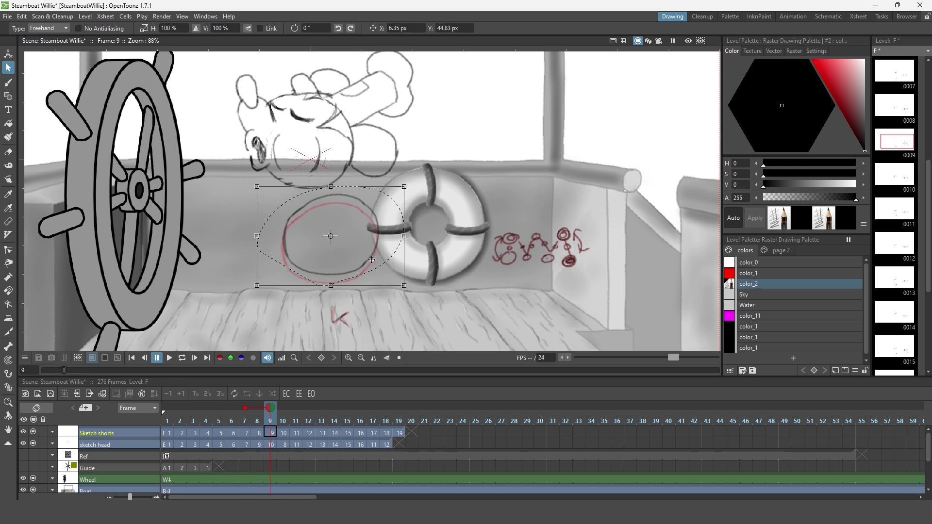
{"action": "key", "text": "period"}
{"action": "left_click_drag", "start_coordinate": [374, 310], "coordinate": [348, 257]}
{"action": "key", "text": "period"}
{"action": "key", "text": "period"}
{"action": "key", "text": "period"}
{"action": "key", "text": "period"}
{"action": "key", "text": "period"}
{"action": "key", "text": "period"}
Reposition the shorts circles from frame 8 onward, advancing to frame 14
{"action": "key", "text": "comma"}
{"action": "key", "text": "comma"}
{"action": "key", "text": "comma"}
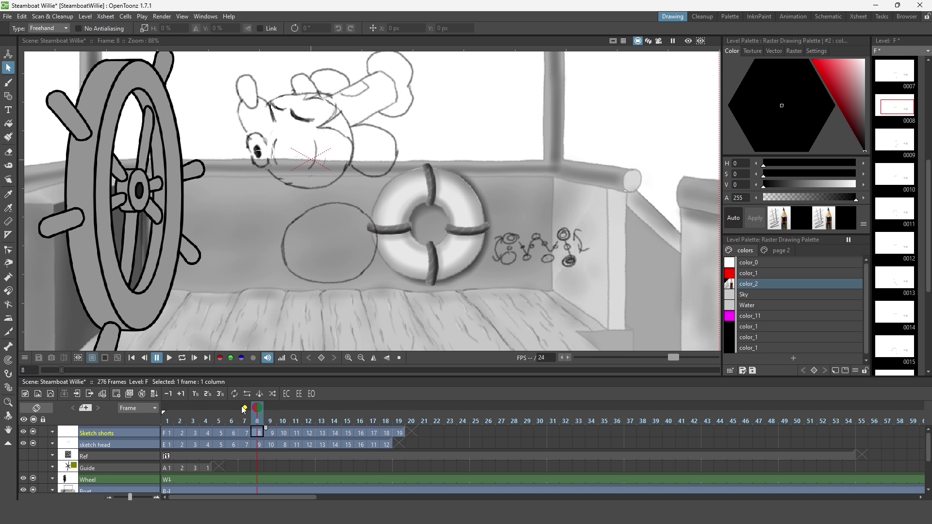
{"action": "left_click_drag", "start_coordinate": [362, 190], "coordinate": [382, 270]}
{"action": "key", "text": "period"}
{"action": "key", "text": "period"}
{"action": "key", "text": "period"}
{"action": "mouse_move", "coordinate": [355, 207]}
{"action": "left_mouse_down"}
{"action": "mouse_move", "coordinate": [343, 284]}
{"action": "mouse_move", "coordinate": [323, 240]}
{"action": "left_mouse_up"}
{"action": "key", "text": "period"}
{"action": "key", "text": "period"}
{"action": "key", "text": "period"}
{"action": "key", "text": "period"}
{"action": "key", "text": "period"}
{"action": "key", "text": "period"}
{"action": "key", "text": "period"}
Scrub through the Sketch shorts drawings from frame 7 to 10 to check the motion
{"action": "left_click", "coordinate": [398, 435]}
{"action": "left_click", "coordinate": [244, 433]}
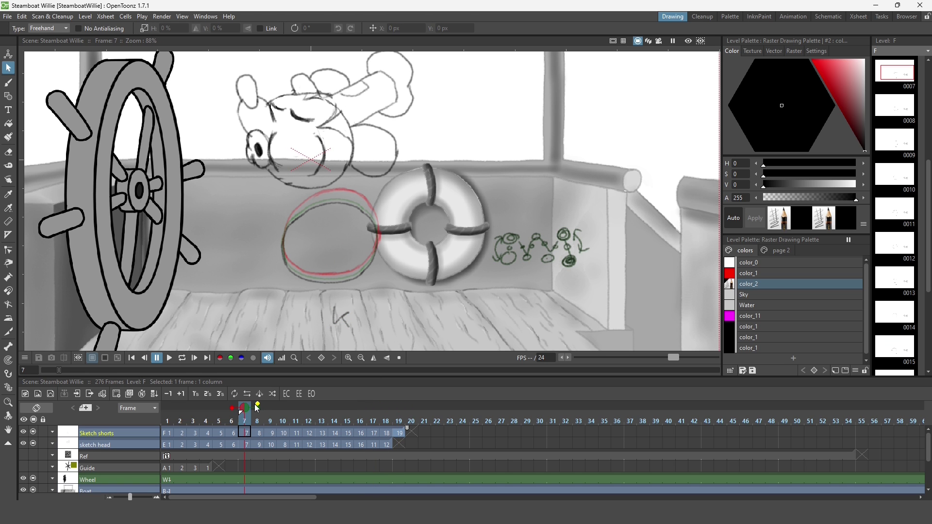
{"action": "left_click_drag", "start_coordinate": [246, 419], "coordinate": [423, 421]}
{"action": "left_click", "coordinate": [290, 433]}
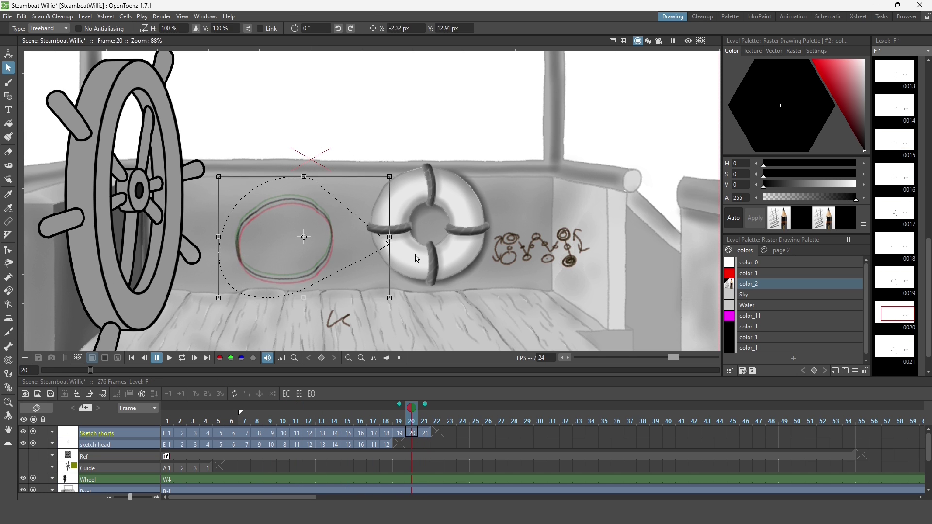
Copy shorts drawings 7–9 and paste repeats at later frames
{"action": "left_click", "coordinate": [245, 433]}
{"action": "left_click_drag", "start_coordinate": [318, 370], "coordinate": [317, 328]}
{"action": "left_click_drag", "start_coordinate": [246, 391], "coordinate": [272, 390]}
{"action": "key", "text": "ctrl+c"}
{"action": "left_click", "coordinate": [286, 390]}
{"action": "key", "text": "ctrl+v"}
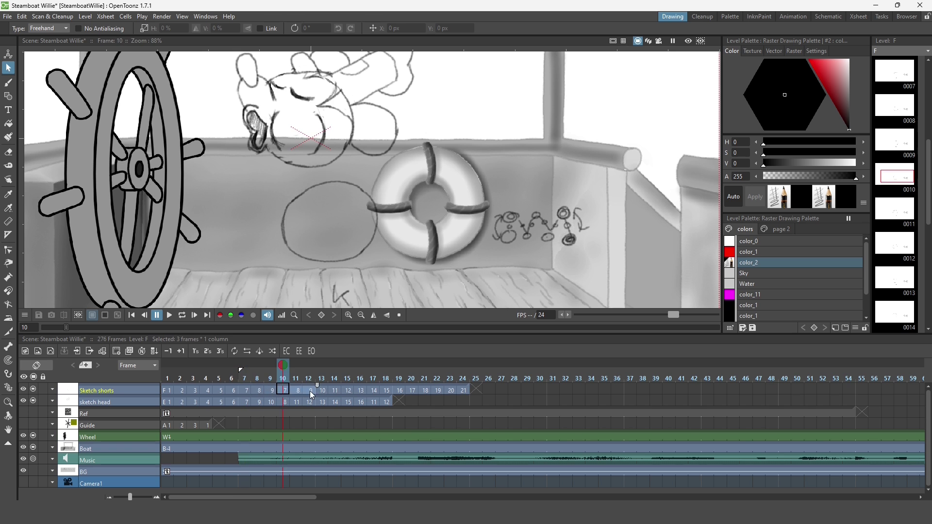
{"action": "right_click", "coordinate": [347, 391]}
{"action": "left_click", "coordinate": [395, 211]}
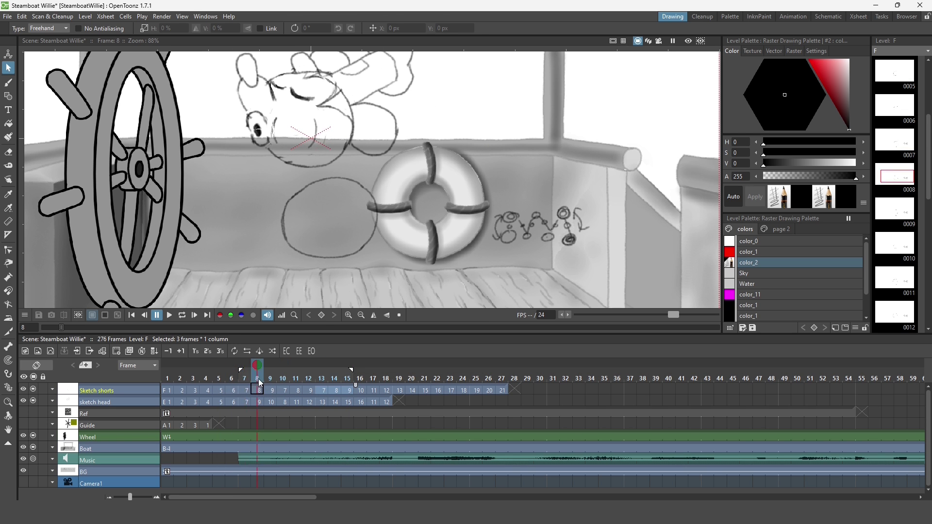
Insert repeated 7/9 drawings into the head column and loop-play at 6 fps
{"action": "left_click", "coordinate": [271, 402]}
{"action": "left_click_drag", "start_coordinate": [279, 396], "coordinate": [356, 397]}
{"action": "left_click", "coordinate": [181, 315]}
{"action": "left_click_drag", "start_coordinate": [673, 314], "coordinate": [652, 315]}
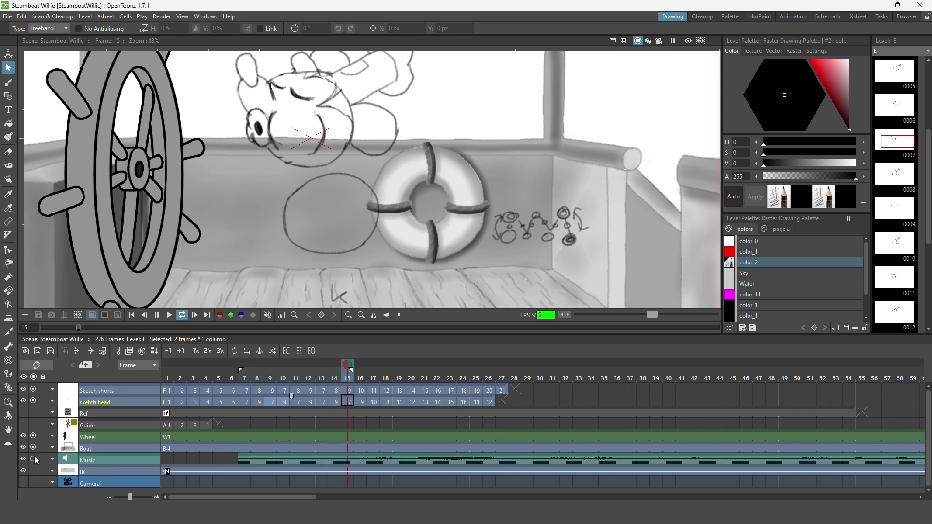
{"action": "left_click", "coordinate": [241, 369]}
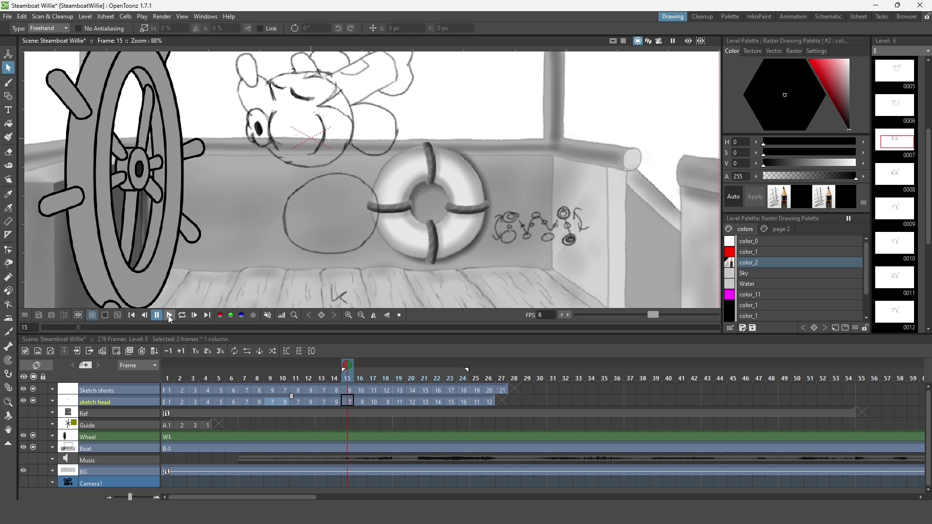
Set the preview range to frames 10–27 and extend the head drawings to frame 38
{"action": "left_click", "coordinate": [464, 391]}
{"action": "left_click_drag", "start_coordinate": [466, 369], "coordinate": [505, 369]}
{"action": "left_click", "coordinate": [362, 403]}
{"action": "left_click_drag", "start_coordinate": [363, 406], "coordinate": [644, 403]}
{"action": "left_click", "coordinate": [154, 321]}
{"action": "left_click_drag", "start_coordinate": [471, 369], "coordinate": [280, 370]}
Go to frame 10 of Sketch shorts with a much larger eraser
{"action": "left_click", "coordinate": [286, 389]}
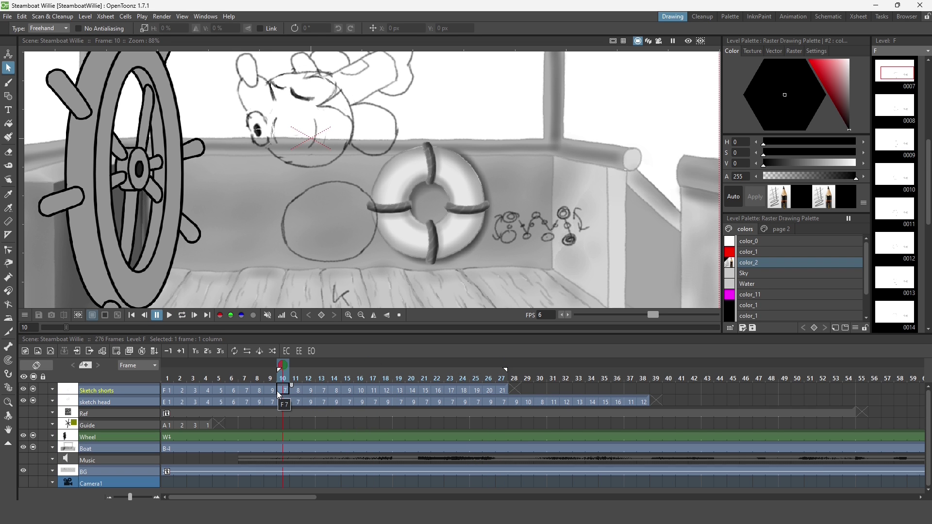
{"action": "key", "text": "a"}
{"action": "left_click_drag", "start_coordinate": [103, 31], "coordinate": [159, 28]}
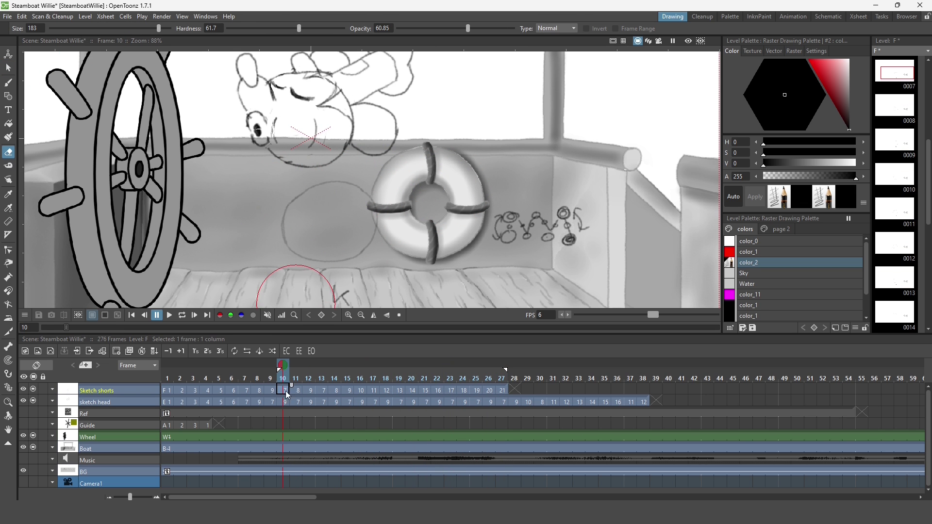
Try a waistband curve on frame 1 of the shorts, then undo it
{"action": "left_click", "coordinate": [9, 84]}
{"action": "key", "text": "a"}
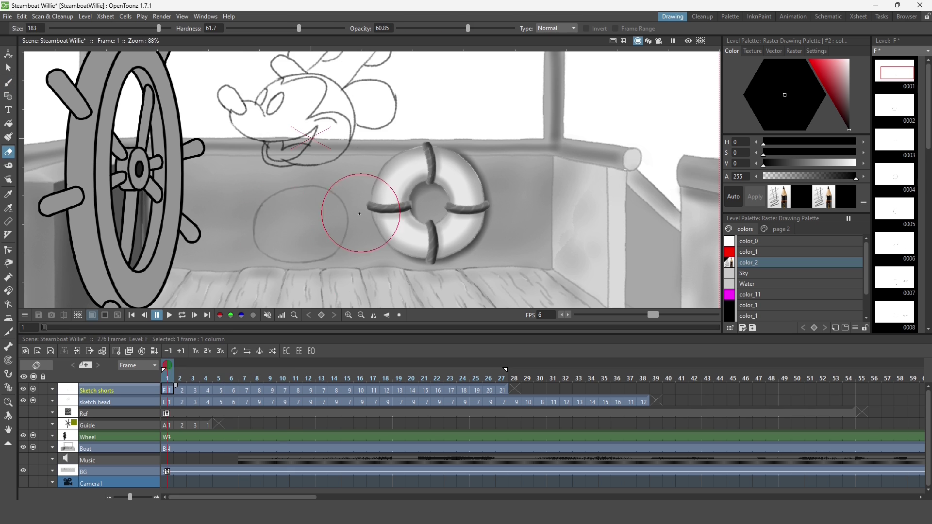
{"action": "left_click", "coordinate": [168, 380]}
{"action": "key", "text": "b"}
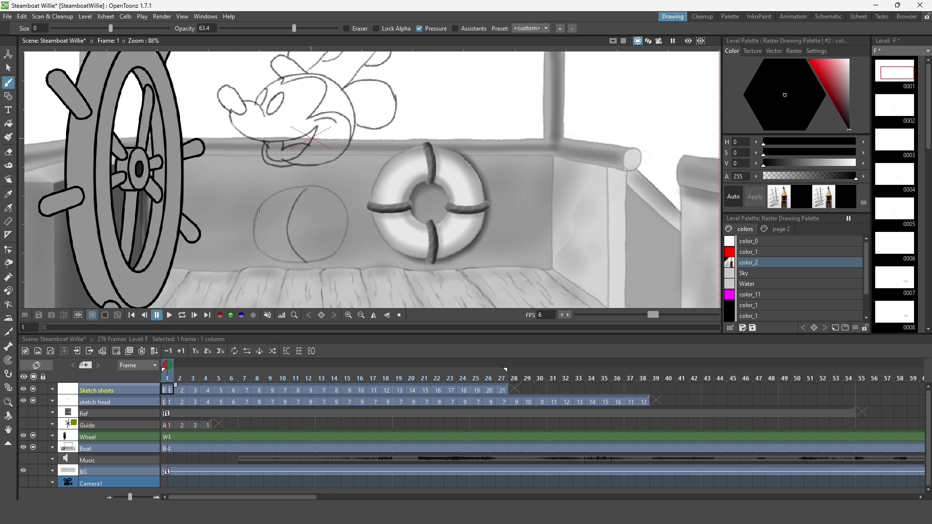
{"action": "left_click_drag", "start_coordinate": [344, 210], "coordinate": [265, 209]}
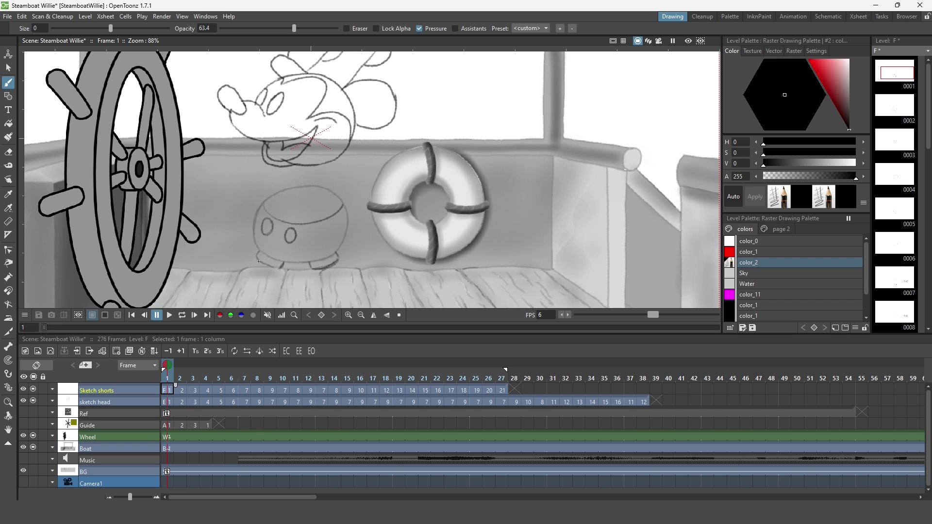
{"action": "key", "text": "ctrl+z"}
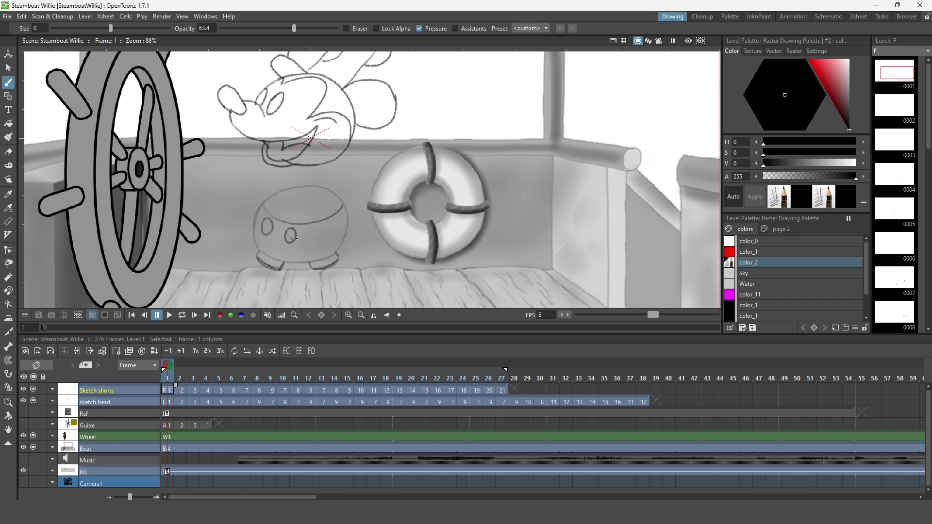
{"action": "key", "text": "e"}
{"action": "key", "text": "b"}
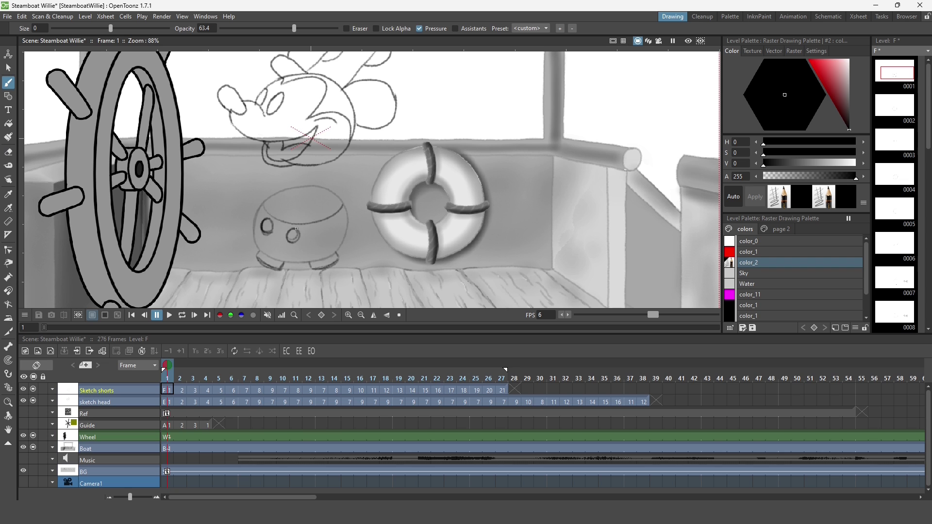
Select the frame 5 shorts drawing and show frame 1 as an onion-skin reference
{"action": "left_click", "coordinate": [181, 380]}
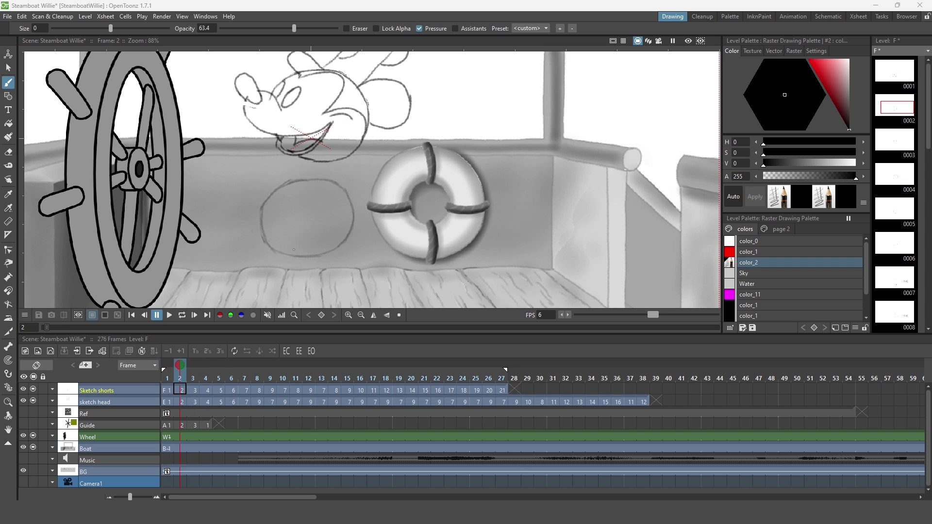
{"action": "left_click_drag", "start_coordinate": [220, 390], "coordinate": [228, 400]}
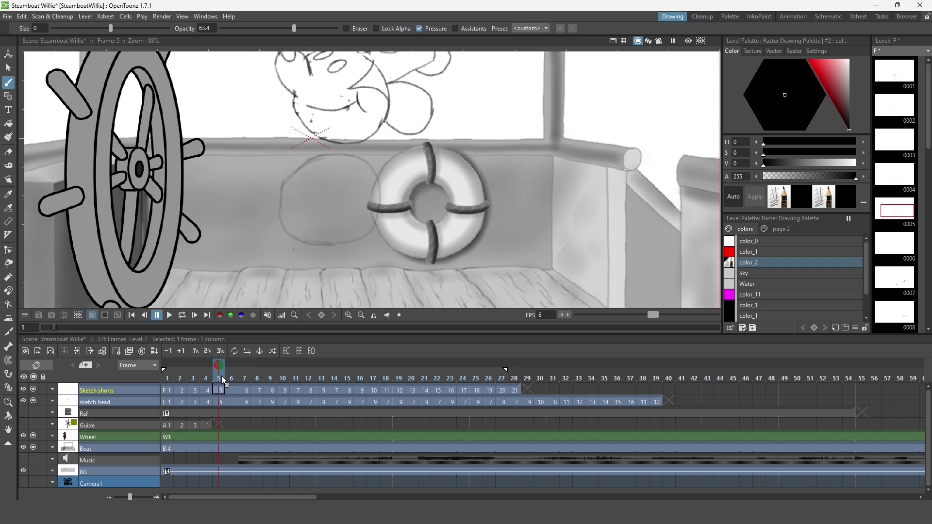
{"action": "left_click", "coordinate": [222, 392]}
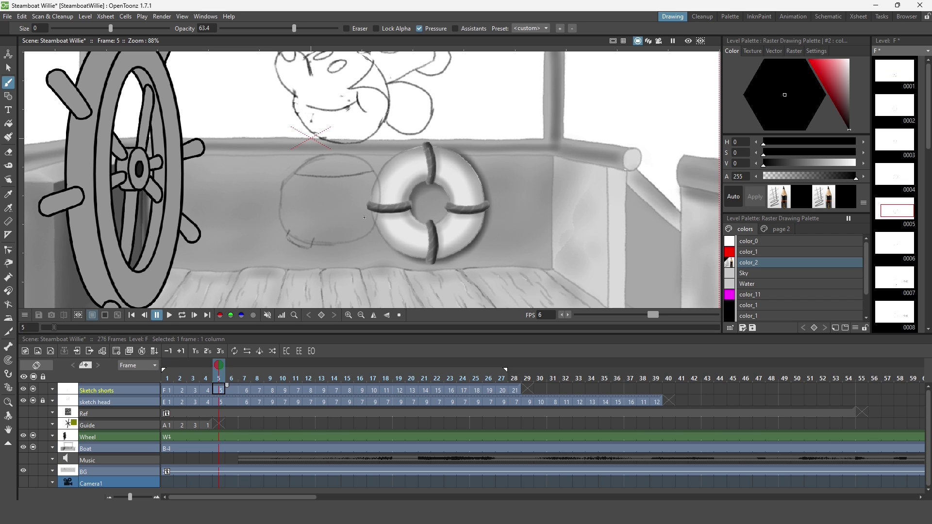
{"action": "left_click", "coordinate": [168, 362]}
Flip between shorts frames 1 to 5 to compare the drawings
{"action": "key", "text": "comma"}
{"action": "key", "text": "comma"}
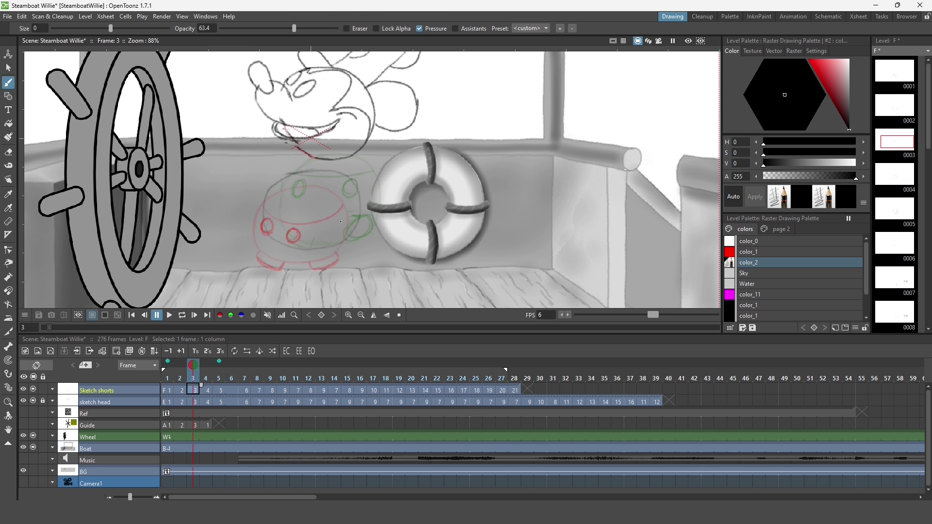
{"action": "key", "text": "comma"}
{"action": "key", "text": "comma"}
{"action": "key", "text": "period"}
{"action": "key", "text": "comma"}
{"action": "key", "text": "period"}
{"action": "key", "text": "period"}
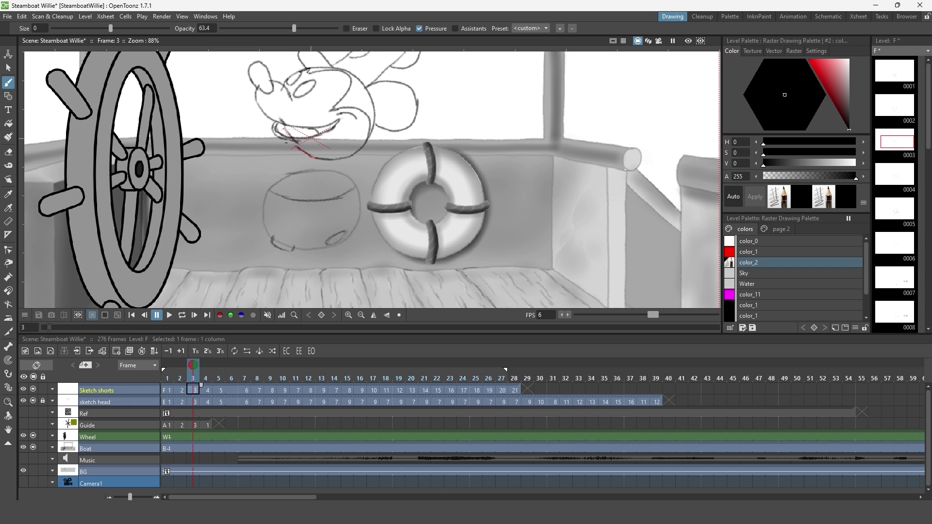
{"action": "key", "text": "comma"}
{"action": "key", "text": "period"}
{"action": "key", "text": "comma"}
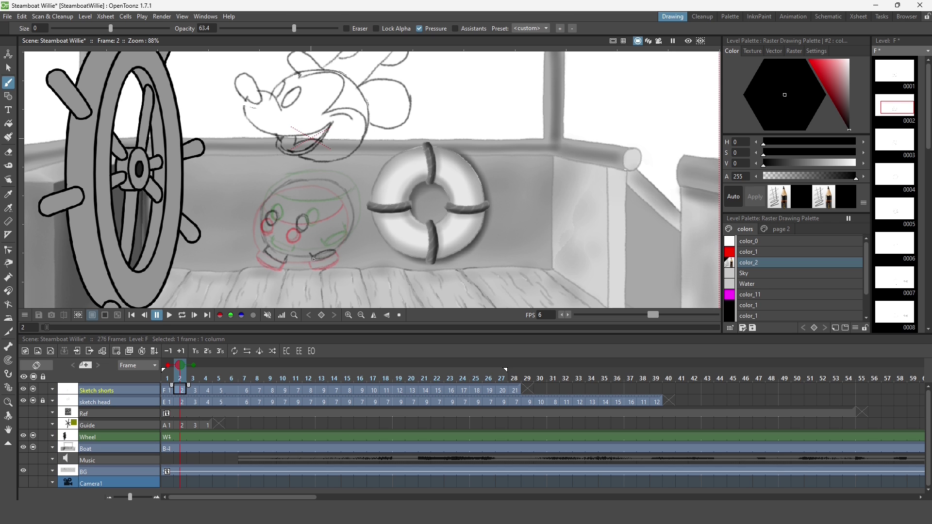
{"action": "key", "text": "period"}
{"action": "key", "text": "period"}
{"action": "key", "text": "comma"}
{"action": "key", "text": "comma"}
{"action": "key", "text": "period"}
{"action": "key", "text": "period"}
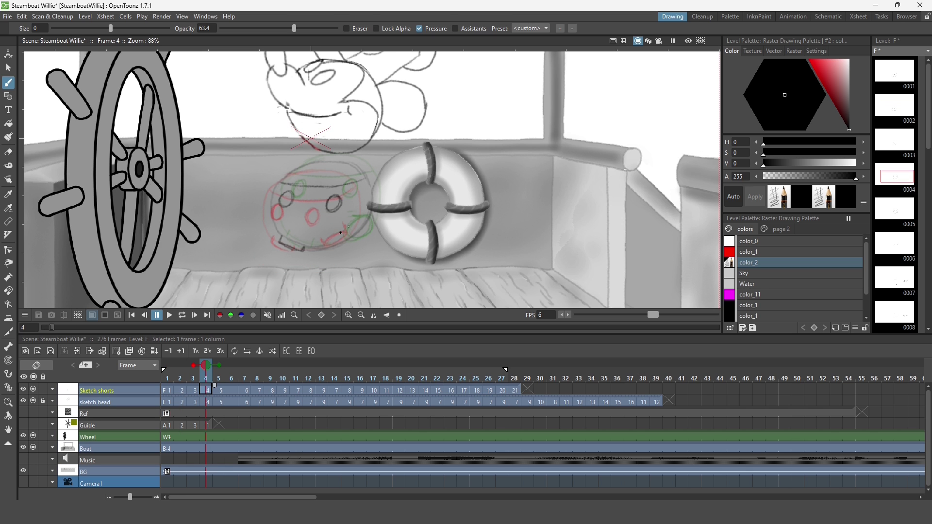
{"action": "key", "text": "comma"}
{"action": "key", "text": "comma"}
{"action": "key", "text": "comma"}
{"action": "key", "text": "period"}
{"action": "key", "text": "period"}
{"action": "key", "text": "period"}
{"action": "key", "text": "comma"}
{"action": "key", "text": "comma"}
{"action": "key", "text": "comma"}
{"action": "key", "text": "period"}
Select the shorts ellipse on frame 3 to reposition it, switching between Selection and Eraser
{"action": "key", "text": "s"}
{"action": "key", "text": "period"}
{"action": "key", "text": "period"}
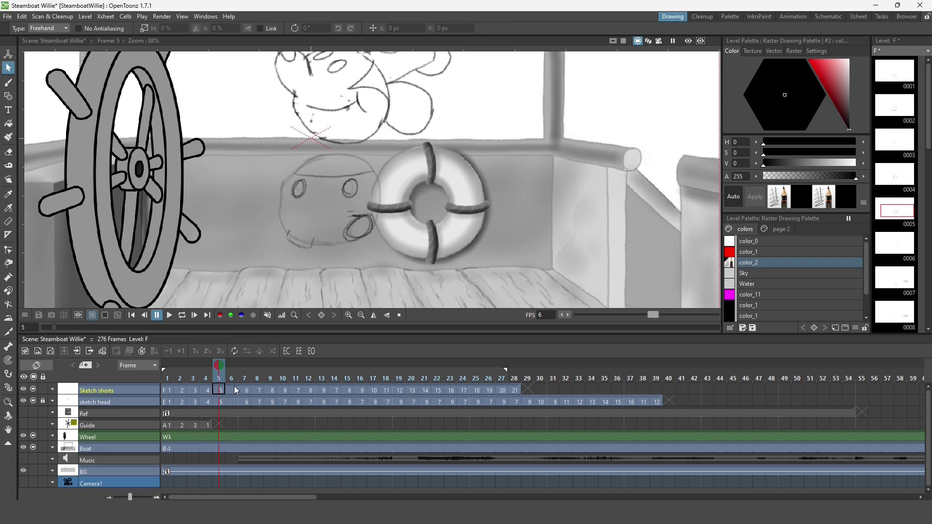
{"action": "key", "text": "b"}
{"action": "key", "text": "e"}
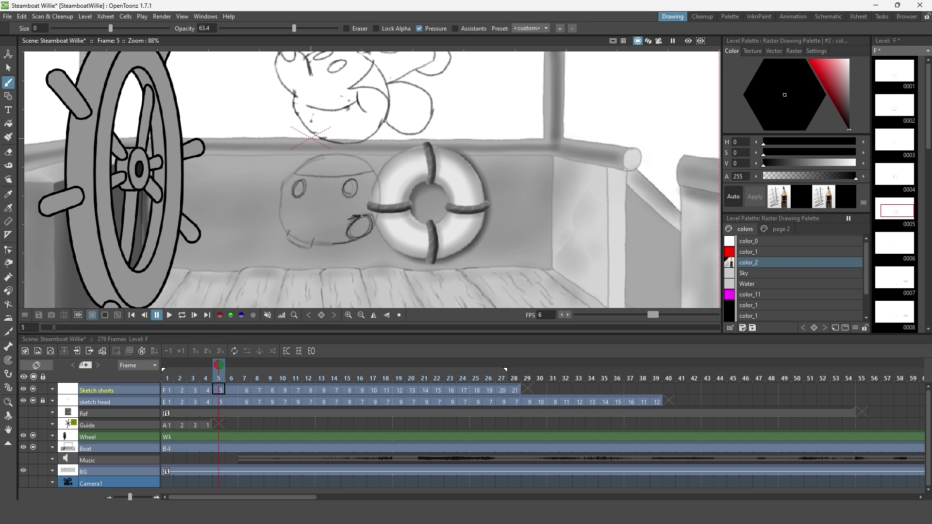
{"action": "key", "text": "comma"}
{"action": "key", "text": "s"}
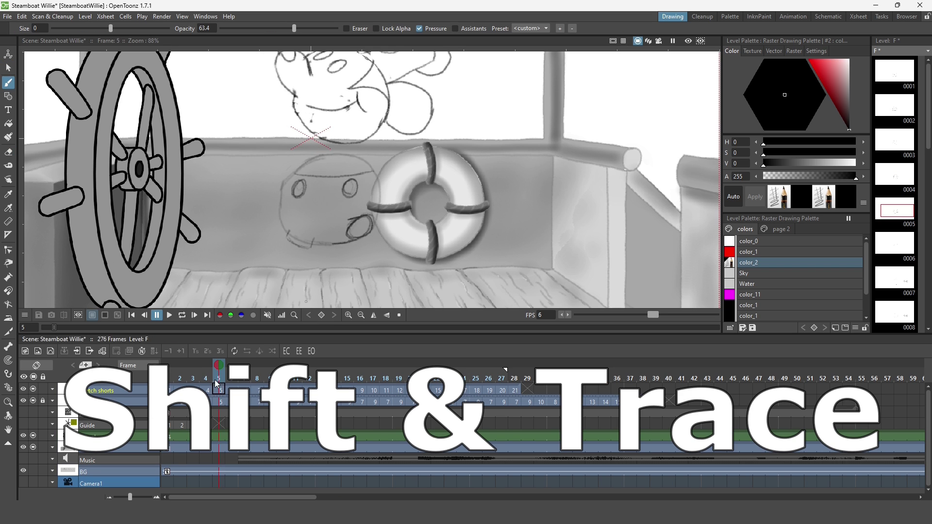
{"action": "key", "text": "comma"}
{"action": "left_click_drag", "start_coordinate": [328, 237], "coordinate": [356, 265]}
{"action": "key", "text": "e"}
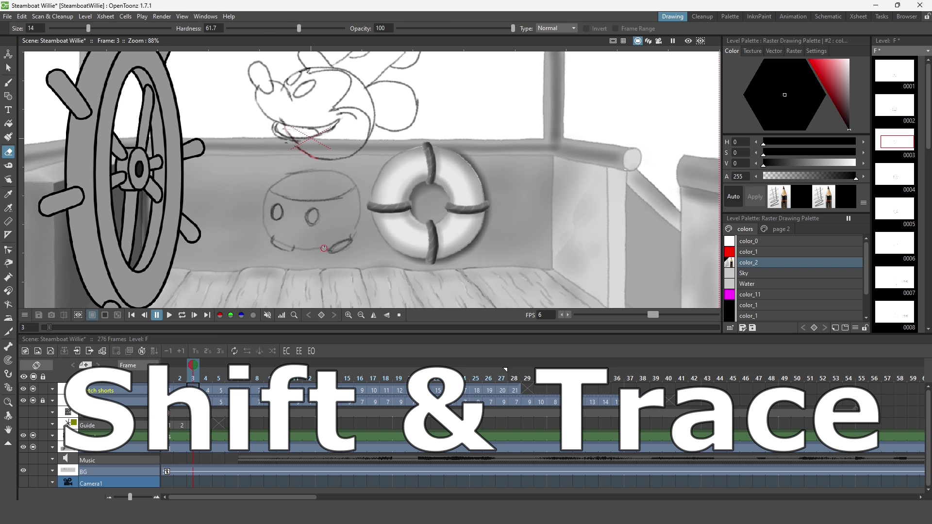
{"action": "key", "text": "comma"}
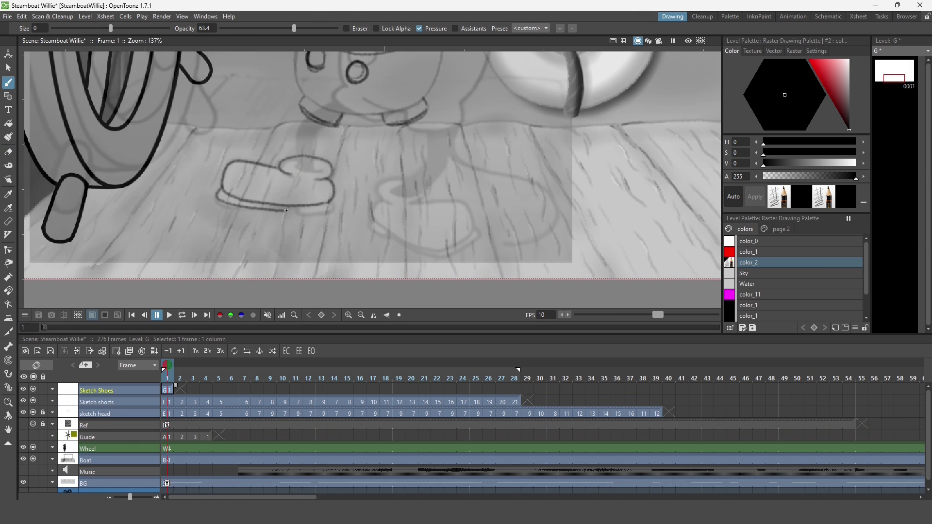
Sketch both shoes, add a blank drawing to the next shoe cell, and select the second shoe
{"action": "left_click_drag", "start_coordinate": [285, 211], "coordinate": [336, 208]}
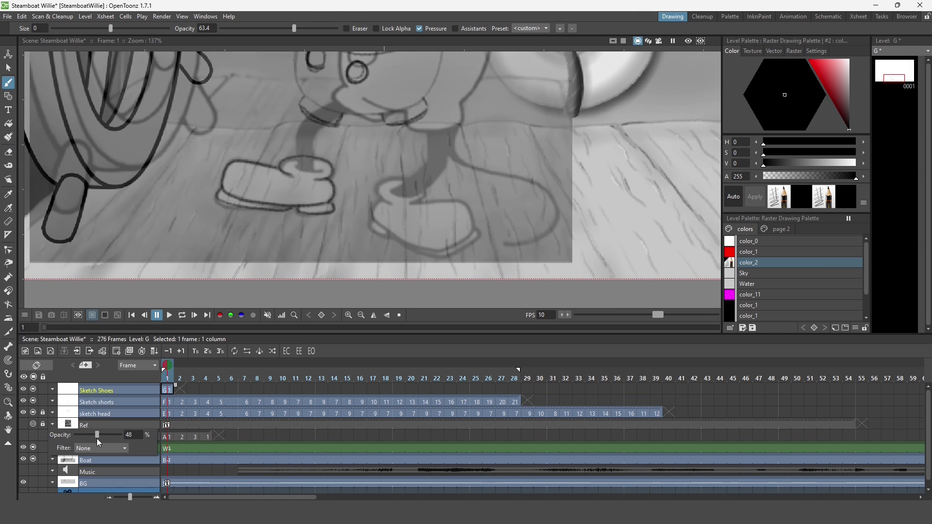
{"action": "mouse_move", "coordinate": [425, 190]}
{"action": "left_mouse_down"}
{"action": "mouse_move", "coordinate": [391, 235]}
{"action": "mouse_move", "coordinate": [446, 255]}
{"action": "left_mouse_up"}
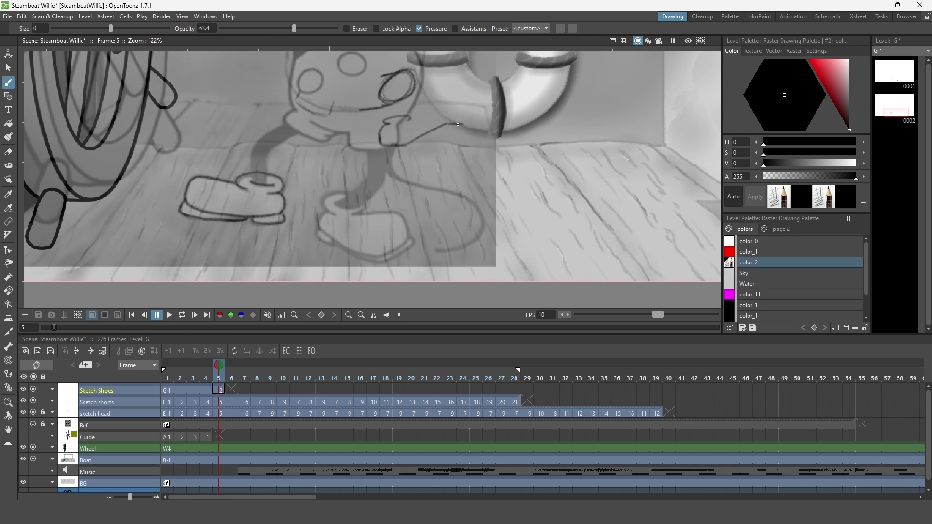
{"action": "right_click", "coordinate": [193, 391]}
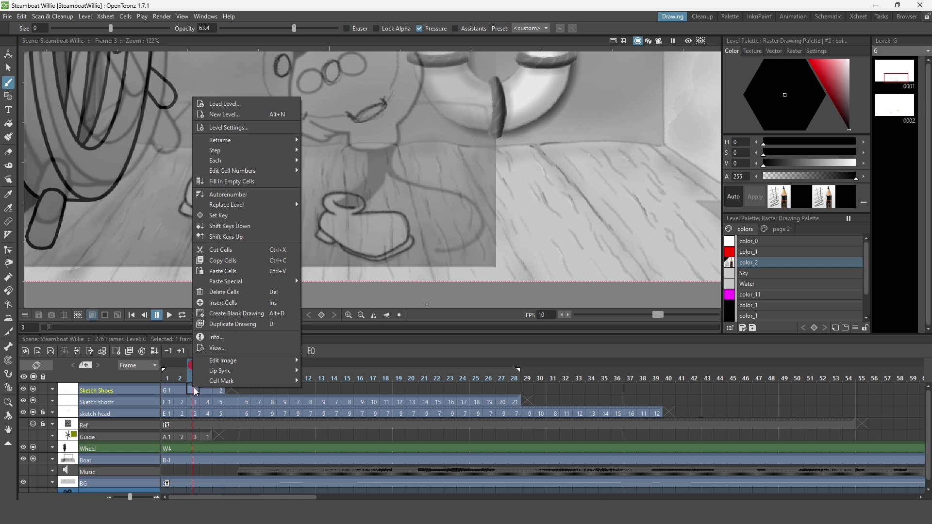
{"action": "left_click", "coordinate": [230, 357]}
{"action": "key", "text": "s"}
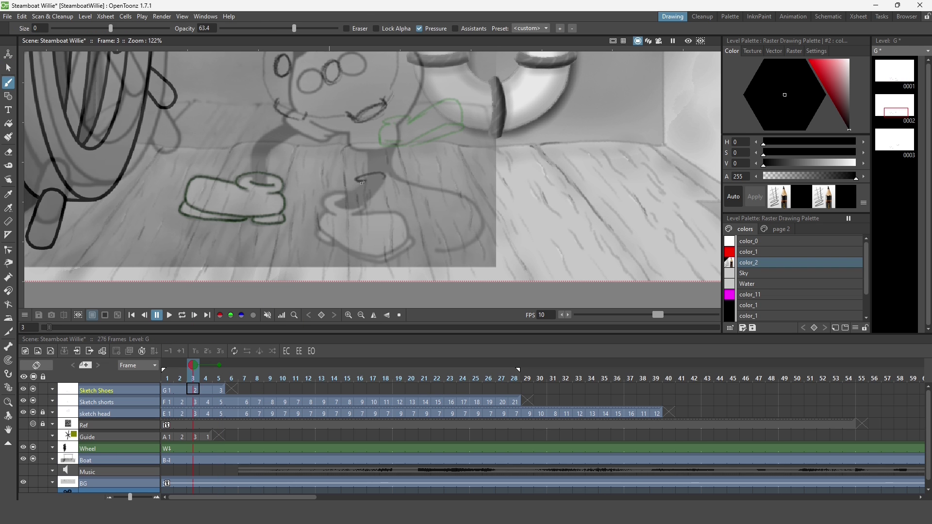
{"action": "mouse_move", "coordinate": [444, 191]}
{"action": "left_mouse_down"}
{"action": "mouse_move", "coordinate": [389, 198]}
{"action": "mouse_move", "coordinate": [438, 195]}
{"action": "left_mouse_up"}
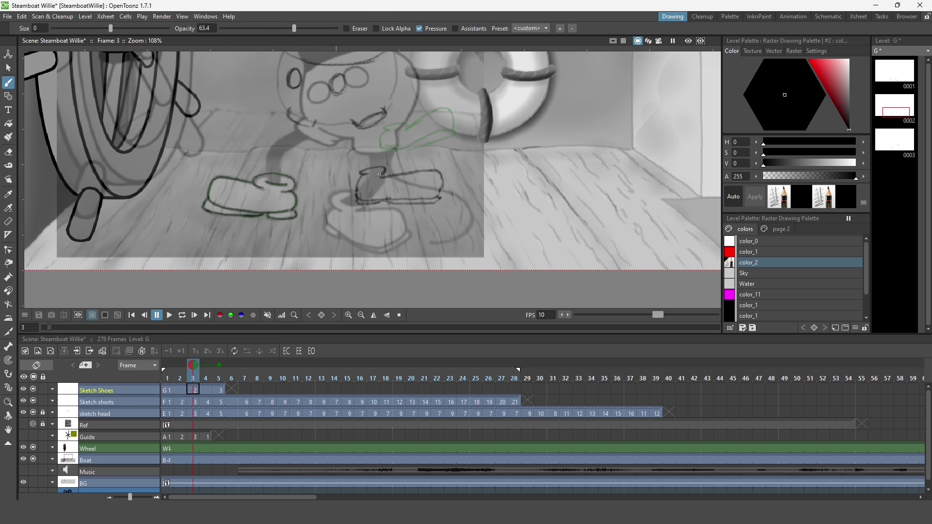
Step back to frame 2 of the shoe sketches
{"action": "key", "text": "s"}
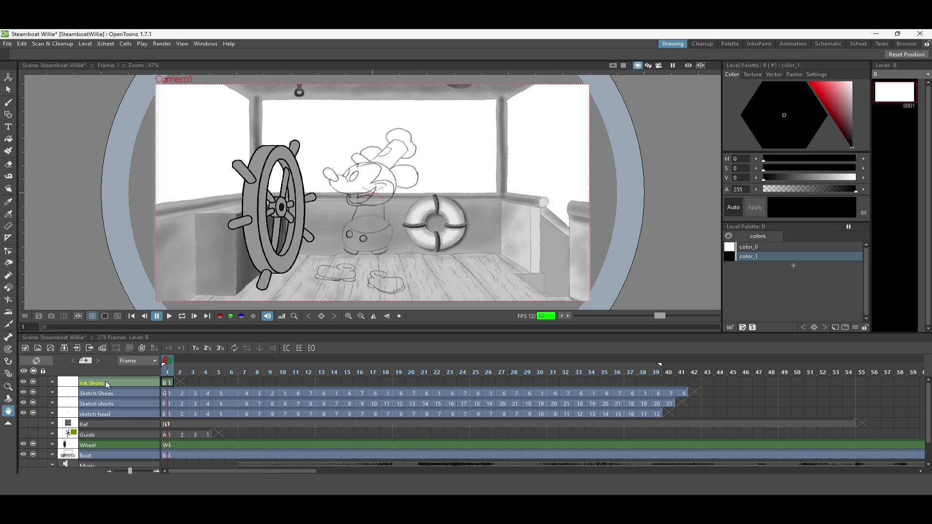
Ink both shoes' outlines and soles in black on frame 1 of Ink Shoes
{"action": "left_click", "coordinate": [181, 383]}
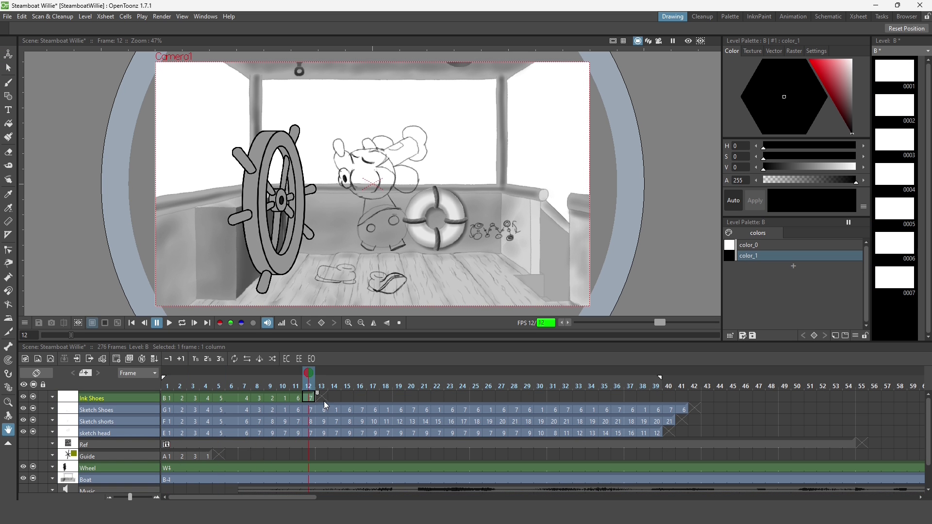
{"action": "right_click", "coordinate": [168, 396]}
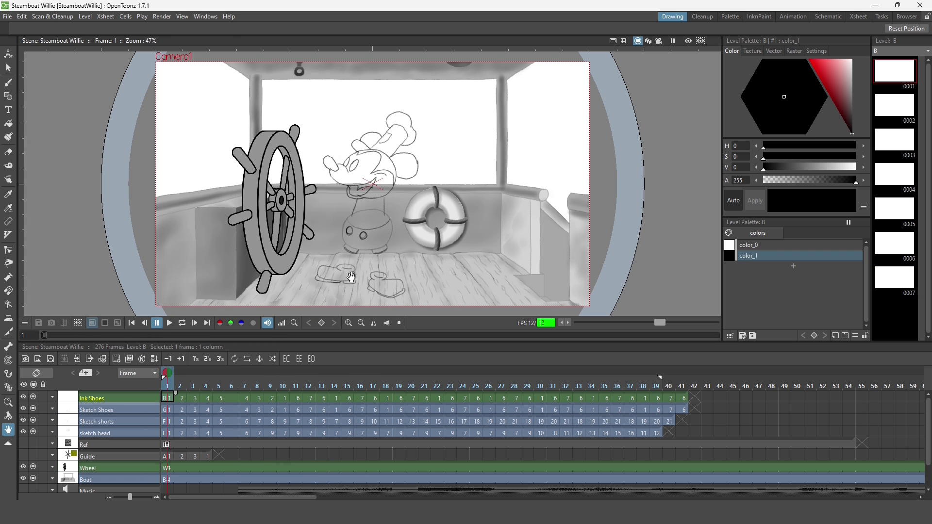
{"action": "left_click_drag", "start_coordinate": [361, 153], "coordinate": [306, 143]}
{"action": "left_click_drag", "start_coordinate": [160, 198], "coordinate": [377, 219]}
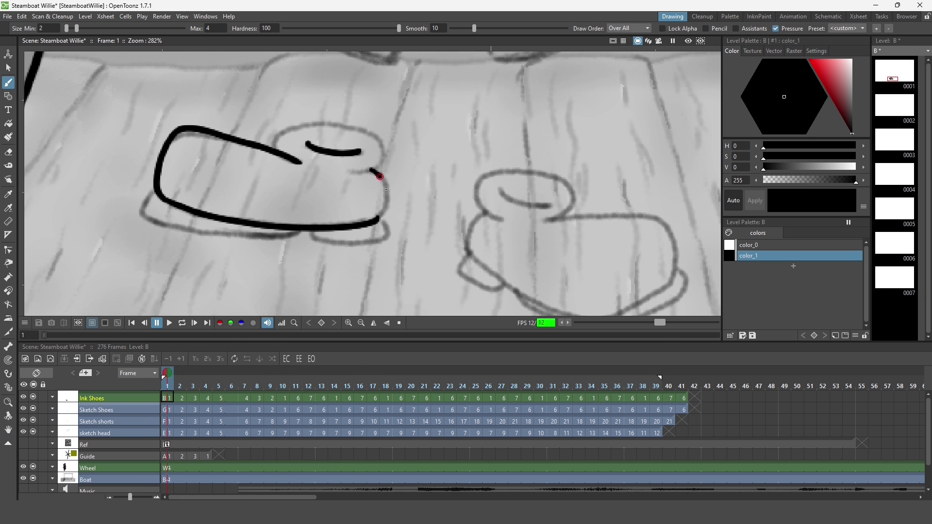
{"action": "mouse_move", "coordinate": [154, 194]}
{"action": "left_mouse_down"}
{"action": "mouse_move", "coordinate": [314, 240]}
{"action": "mouse_move", "coordinate": [390, 226]}
{"action": "left_mouse_up"}
{"action": "mouse_move", "coordinate": [481, 197]}
{"action": "left_mouse_down"}
{"action": "mouse_move", "coordinate": [510, 297]}
{"action": "mouse_move", "coordinate": [408, 195]}
{"action": "left_mouse_up"}
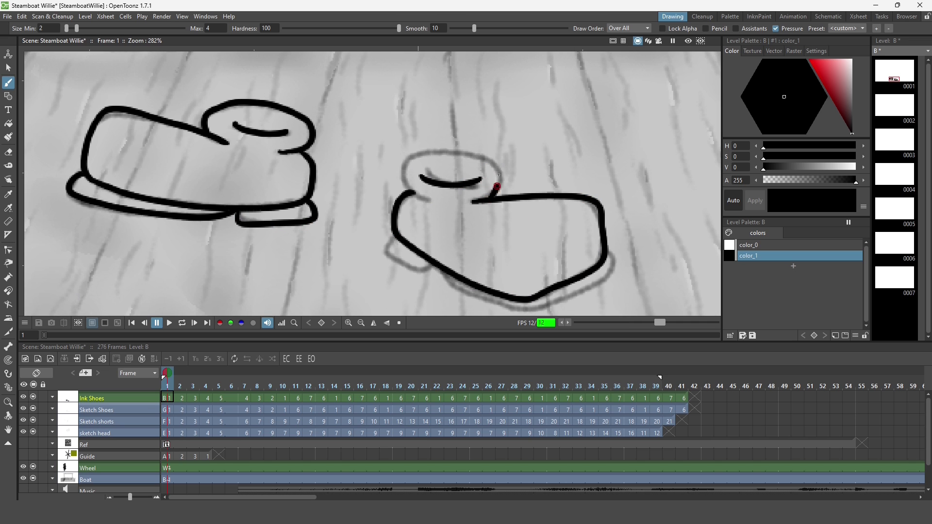
{"action": "left_click_drag", "start_coordinate": [500, 170], "coordinate": [386, 249]}
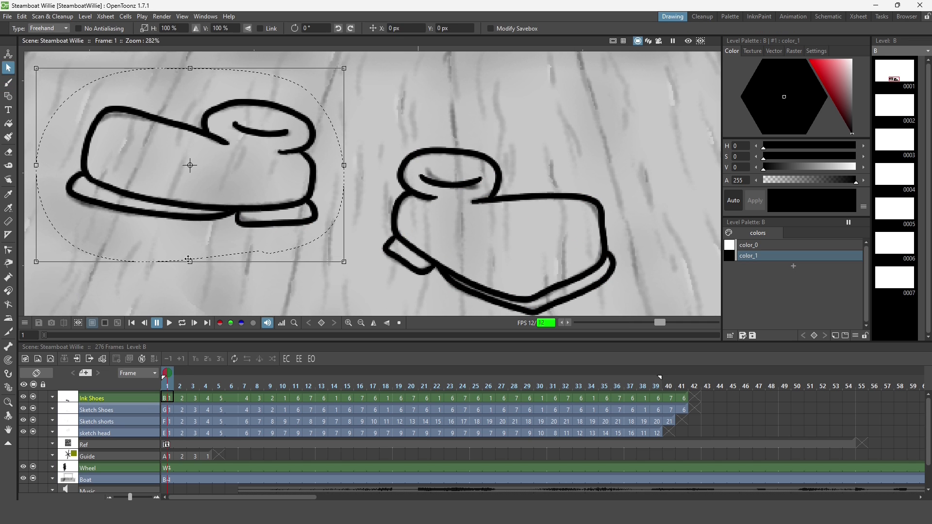
Ink the shoe outlines and soles on frames 2 and 3, redoing frame 3's toe curl
{"action": "key", "text": "period"}
{"action": "key", "text": "period"}
{"action": "key", "text": "comma"}
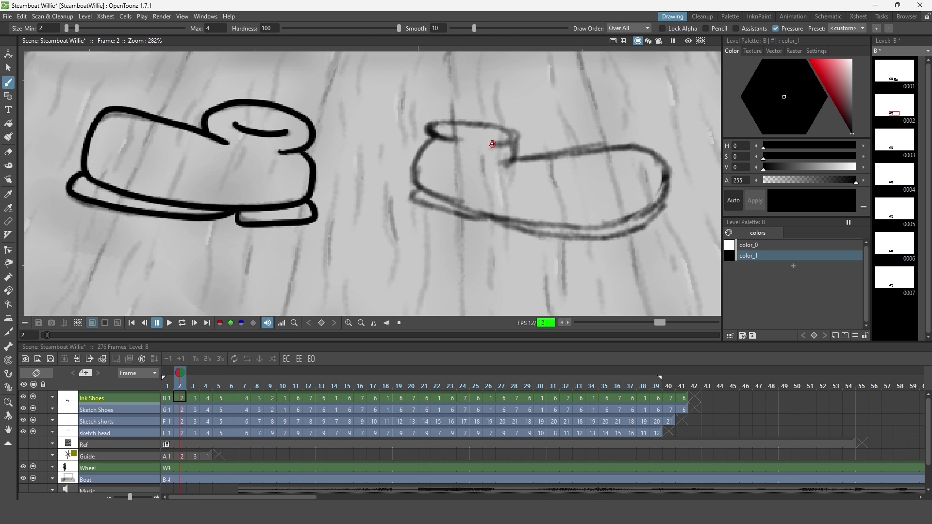
{"action": "mouse_move", "coordinate": [500, 162]}
{"action": "left_mouse_down"}
{"action": "mouse_move", "coordinate": [503, 214]}
{"action": "mouse_move", "coordinate": [660, 219]}
{"action": "left_mouse_up"}
{"action": "key", "text": "period"}
{"action": "key", "text": "ctrl+z"}
{"action": "left_click_drag", "start_coordinate": [526, 111], "coordinate": [484, 125]}
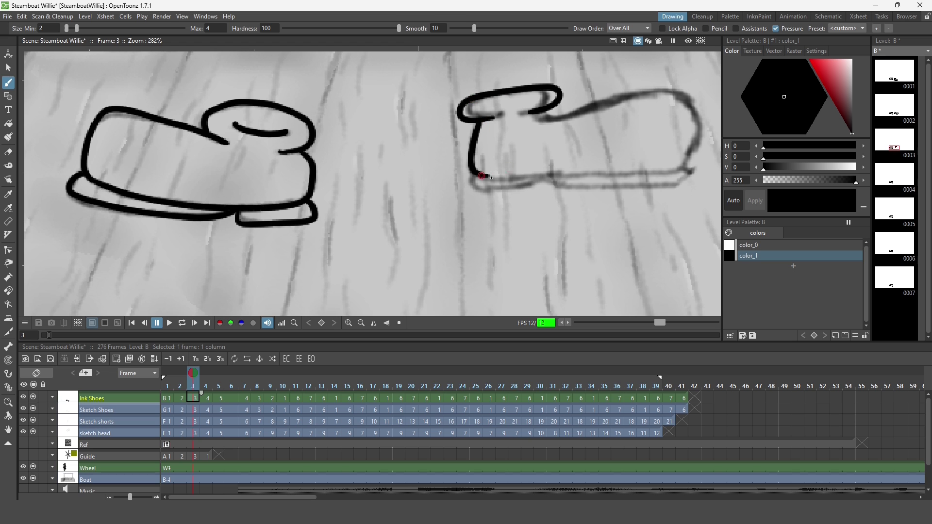
{"action": "left_click_drag", "start_coordinate": [509, 179], "coordinate": [685, 178]}
{"action": "left_click_drag", "start_coordinate": [543, 117], "coordinate": [663, 164]}
{"action": "left_click_drag", "start_coordinate": [474, 181], "coordinate": [695, 153]}
Ink the shoe toe curves and outlines on frames 4 and 5
{"action": "key", "text": "period"}
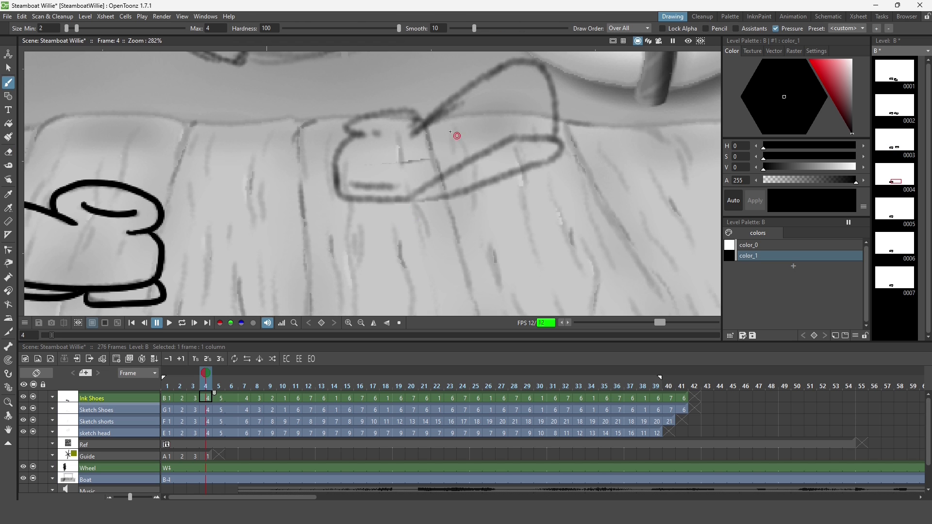
{"action": "left_click_drag", "start_coordinate": [413, 136], "coordinate": [558, 142]}
{"action": "left_click_drag", "start_coordinate": [404, 198], "coordinate": [484, 183]}
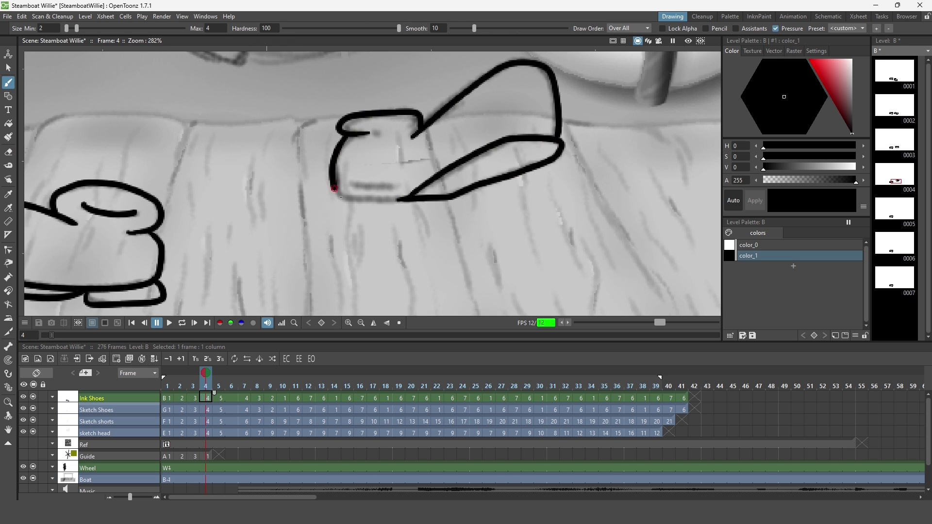
{"action": "mouse_move", "coordinate": [341, 202]}
{"action": "left_mouse_down"}
{"action": "mouse_move", "coordinate": [407, 197]}
{"action": "mouse_move", "coordinate": [475, 143]}
{"action": "left_mouse_up"}
{"action": "key", "text": "period"}
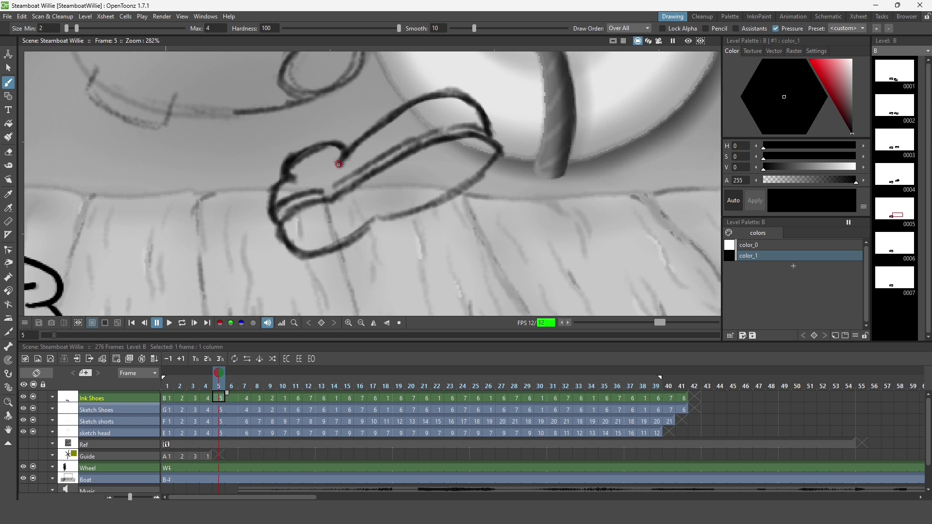
{"action": "left_click_drag", "start_coordinate": [339, 167], "coordinate": [492, 146]}
{"action": "mouse_move", "coordinate": [331, 191]}
{"action": "left_mouse_down"}
{"action": "mouse_move", "coordinate": [494, 135]}
{"action": "mouse_move", "coordinate": [386, 222]}
{"action": "left_mouse_up"}
{"action": "mouse_move", "coordinate": [436, 141]}
{"action": "left_mouse_down"}
{"action": "mouse_move", "coordinate": [336, 191]}
{"action": "mouse_move", "coordinate": [366, 228]}
{"action": "left_mouse_up"}
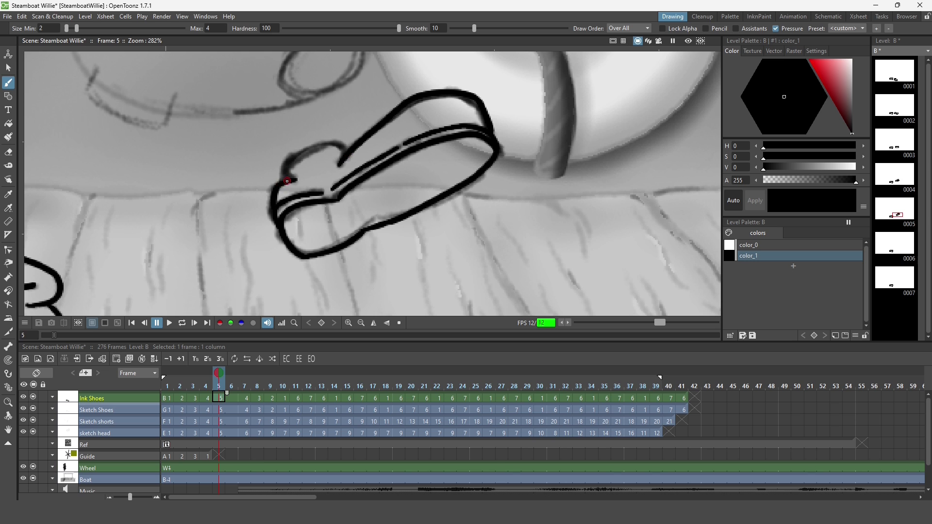
Ink the shoe outlines and inner lines on frames 11 and 12
{"action": "left_click", "coordinate": [296, 399]}
{"action": "left_click", "coordinate": [283, 399]}
{"action": "key", "text": "s"}
{"action": "key", "text": "b"}
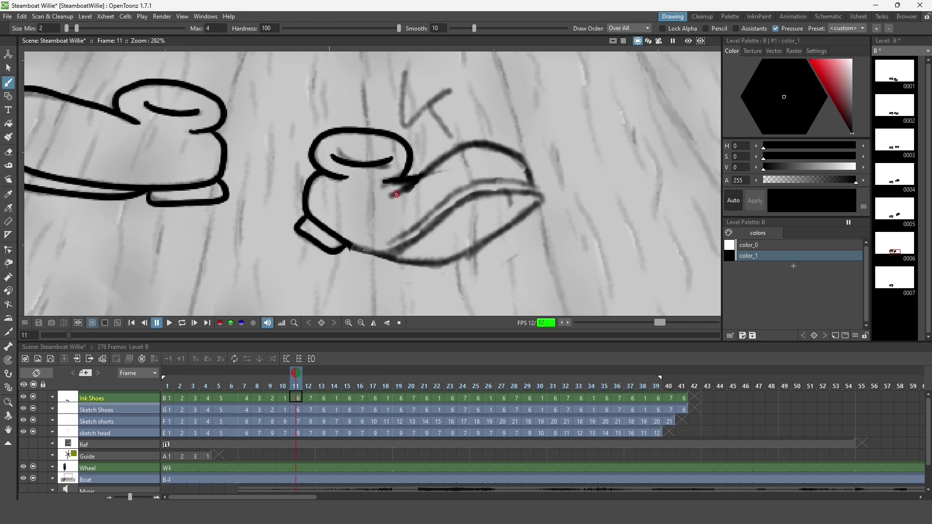
{"action": "mouse_move", "coordinate": [387, 191]}
{"action": "left_mouse_down"}
{"action": "mouse_move", "coordinate": [348, 245]}
{"action": "mouse_move", "coordinate": [459, 259]}
{"action": "mouse_move", "coordinate": [543, 194]}
{"action": "left_mouse_up"}
{"action": "left_click_drag", "start_coordinate": [379, 245], "coordinate": [463, 200]}
{"action": "key", "text": "period"}
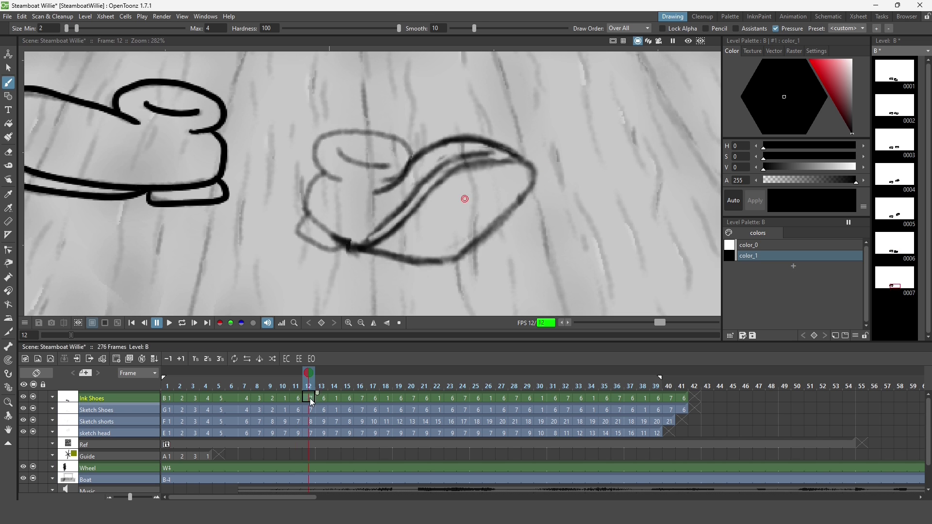
{"action": "key", "text": "comma"}
{"action": "key", "text": "comma"}
{"action": "key", "text": "s"}
{"action": "key", "text": "period"}
{"action": "key", "text": "period"}
{"action": "key", "text": "b"}
{"action": "left_click_drag", "start_coordinate": [410, 159], "coordinate": [444, 259]}
{"action": "left_click_drag", "start_coordinate": [529, 160], "coordinate": [394, 230]}
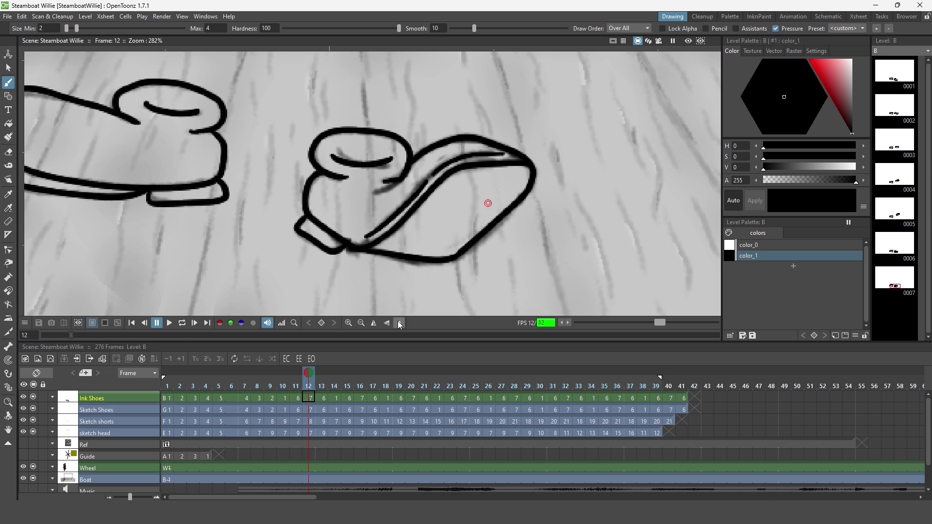
Save the scene, fit it in view, and play back the shoe steps
{"action": "key", "text": "ctrl+s"}
{"action": "key", "text": "alt+9"}
{"action": "left_click", "coordinate": [170, 323]}
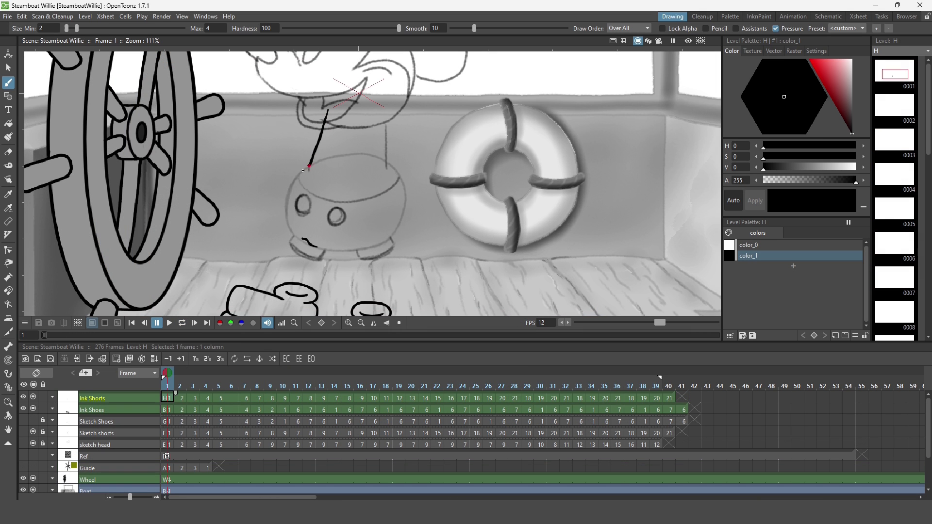
Ink the body sides and shorts' bottom edge on the first three drawings
{"action": "left_click_drag", "start_coordinate": [327, 111], "coordinate": [288, 231]}
{"action": "left_click_drag", "start_coordinate": [387, 105], "coordinate": [397, 246]}
{"action": "scroll", "coordinate": [389, 244], "scroll_direction": "up", "scroll_amount": 3}
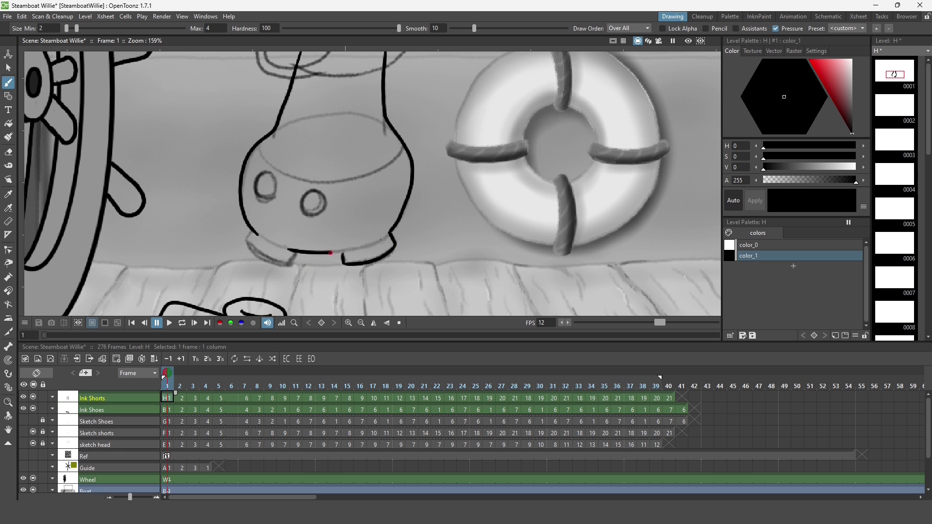
{"action": "key", "text": "period"}
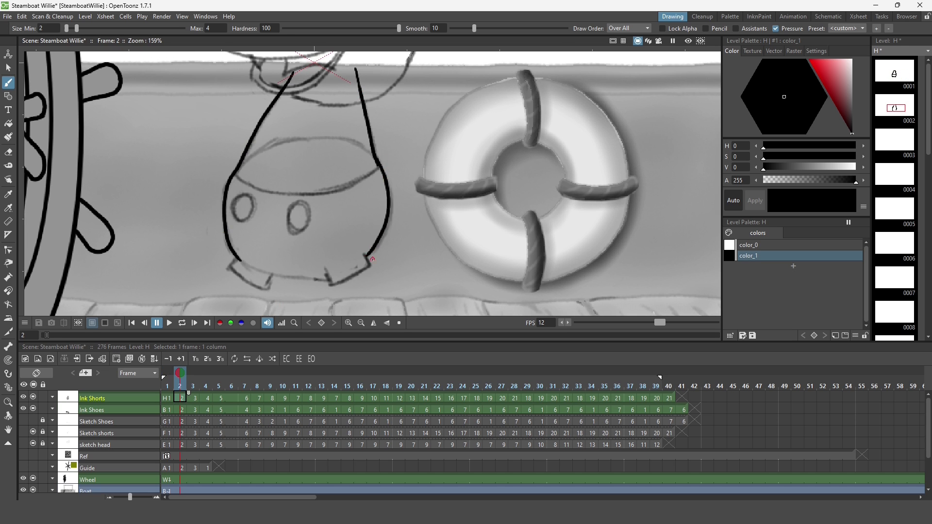
{"action": "left_click_drag", "start_coordinate": [267, 274], "coordinate": [326, 279]}
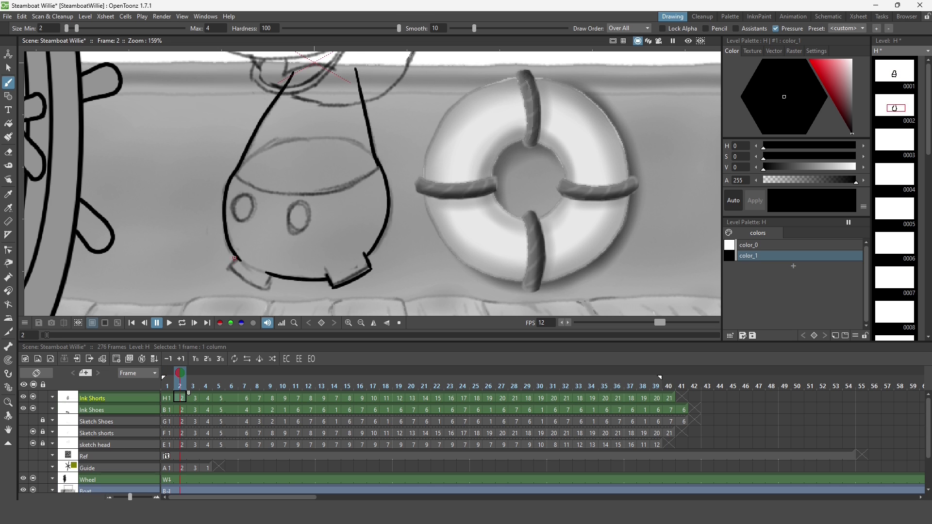
{"action": "key", "text": "period"}
{"action": "key", "text": "comma"}
{"action": "key", "text": "period"}
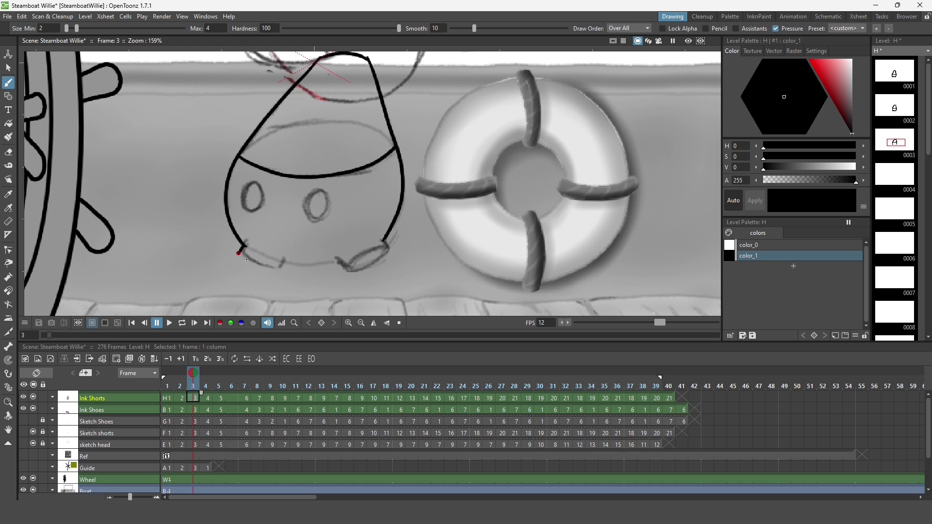
{"action": "left_click_drag", "start_coordinate": [274, 269], "coordinate": [351, 271]}
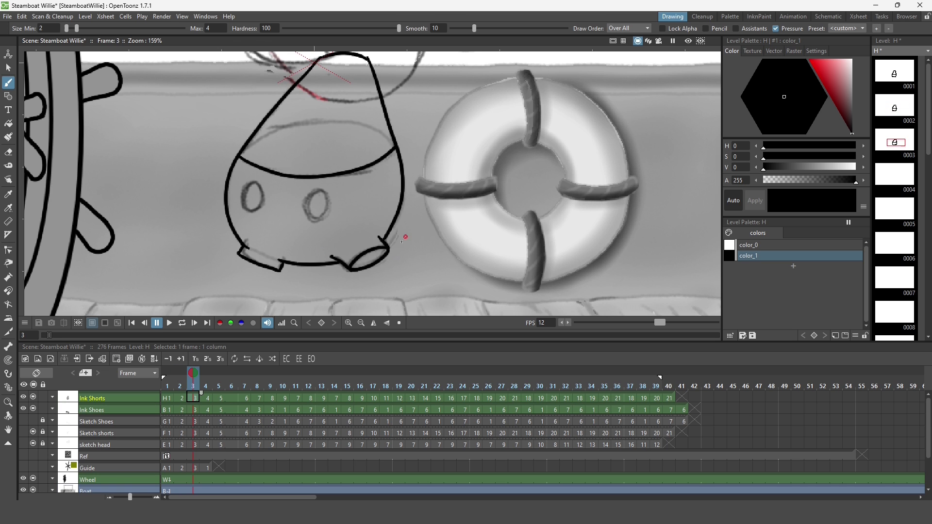
Ink the body outline, waistband and shorts' bottom edge on frames 4 and 5
{"action": "key", "text": "period"}
{"action": "left_click_drag", "start_coordinate": [378, 248], "coordinate": [318, 278]}
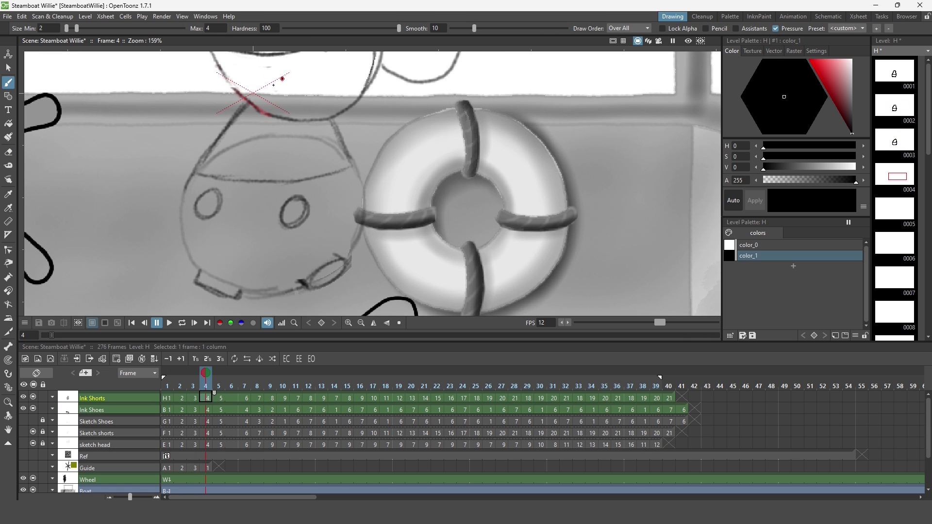
{"action": "left_click_drag", "start_coordinate": [281, 78], "coordinate": [204, 273]}
{"action": "left_click_drag", "start_coordinate": [316, 79], "coordinate": [352, 163]}
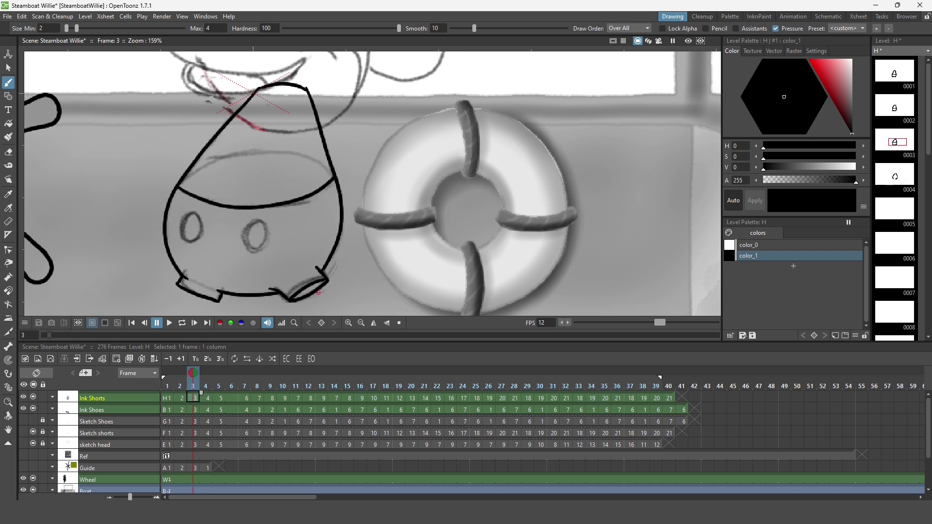
{"action": "left_click_drag", "start_coordinate": [302, 279], "coordinate": [364, 227]}
{"action": "left_click_drag", "start_coordinate": [364, 228], "coordinate": [305, 234]}
{"action": "key", "text": "period"}
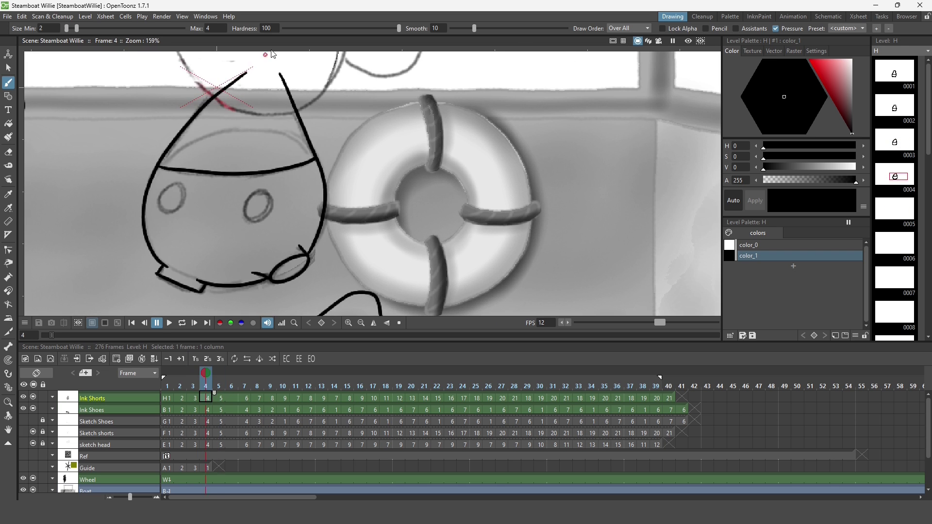
{"action": "left_click_drag", "start_coordinate": [265, 67], "coordinate": [175, 260]}
{"action": "left_click_drag", "start_coordinate": [300, 67], "coordinate": [331, 248]}
{"action": "left_click_drag", "start_coordinate": [173, 149], "coordinate": [335, 145]}
{"action": "left_click_drag", "start_coordinate": [176, 256], "coordinate": [169, 269]}
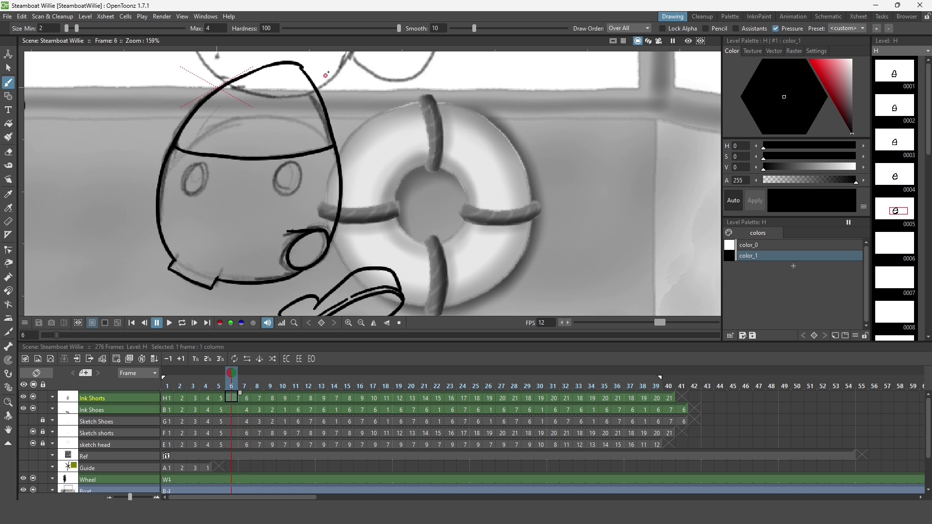
Ink the left outline and waistband on frame 7, save, and flip frames to check motion
{"action": "key", "text": "period"}
{"action": "key", "text": "period"}
{"action": "left_click_drag", "start_coordinate": [208, 106], "coordinate": [170, 264]}
{"action": "left_click_drag", "start_coordinate": [189, 142], "coordinate": [350, 124]}
{"action": "key", "text": "ctrl+s"}
{"action": "left_click_drag", "start_coordinate": [317, 223], "coordinate": [305, 233]}
{"action": "key", "text": "comma"}
{"action": "key", "text": "comma"}
{"action": "key", "text": "period"}
{"action": "key", "text": "period"}
{"action": "key", "text": "comma"}
{"action": "key", "text": "period"}
{"action": "key", "text": "period"}
Ink the body outline on frames 8 and 9
{"action": "mouse_move", "coordinate": [208, 82]}
{"action": "left_mouse_down"}
{"action": "mouse_move", "coordinate": [180, 194]}
{"action": "mouse_move", "coordinate": [343, 128]}
{"action": "left_mouse_up"}
{"action": "key", "text": "comma"}
{"action": "key", "text": "period"}
{"action": "left_click_drag", "start_coordinate": [228, 240], "coordinate": [302, 241]}
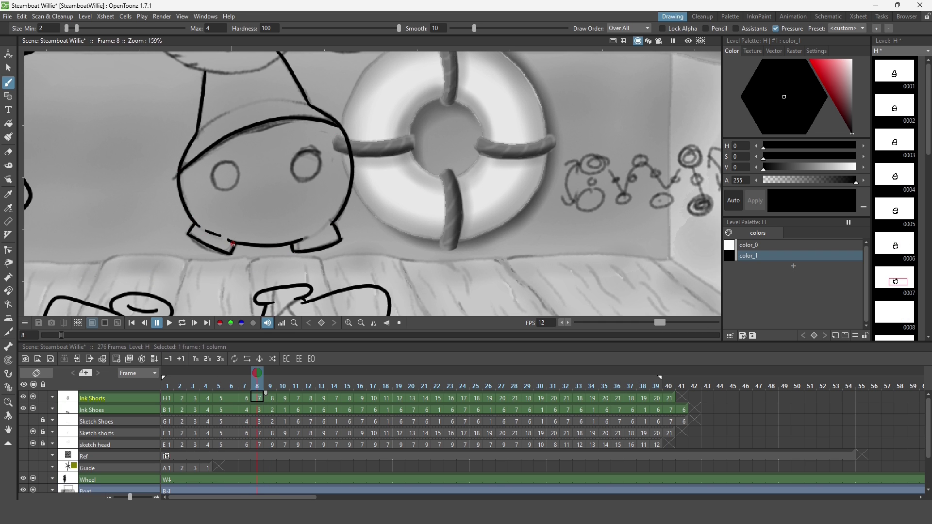
{"action": "key", "text": "period"}
{"action": "left_click_drag", "start_coordinate": [198, 92], "coordinate": [190, 154]}
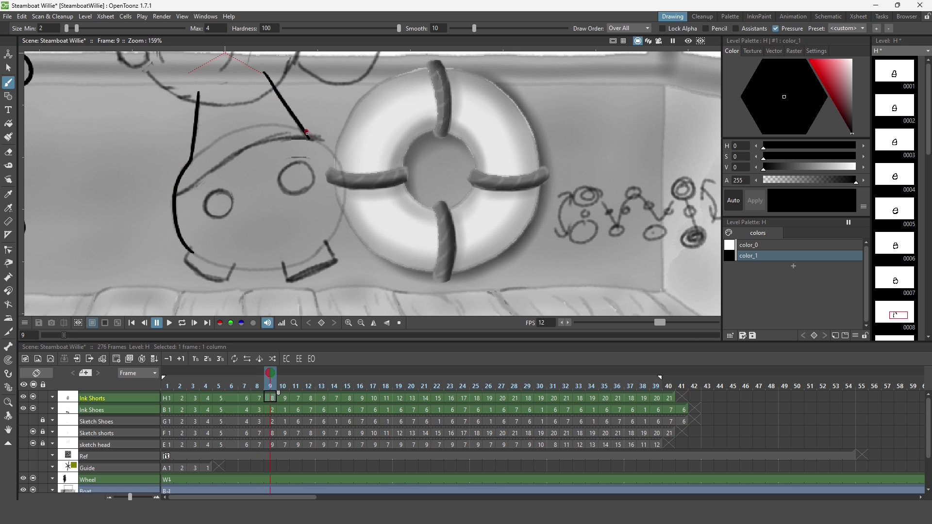
{"action": "mouse_move", "coordinate": [312, 139]}
{"action": "left_mouse_down"}
{"action": "mouse_move", "coordinate": [328, 244]}
{"action": "mouse_move", "coordinate": [343, 211]}
{"action": "left_mouse_up"}
{"action": "scroll", "coordinate": [219, 248], "scroll_direction": "down", "scroll_amount": 3}
{"action": "key", "text": "period"}
{"action": "scroll", "coordinate": [305, 219], "scroll_direction": "up", "scroll_amount": 3}
Ink frame 10's body outline with the diagonal and leg join, then start frame 17's left outline
{"action": "left_click_drag", "start_coordinate": [207, 79], "coordinate": [204, 241]}
{"action": "left_click_drag", "start_coordinate": [277, 68], "coordinate": [296, 105]}
{"action": "left_click_drag", "start_coordinate": [206, 80], "coordinate": [277, 67]}
{"action": "left_click_drag", "start_coordinate": [185, 188], "coordinate": [318, 125]}
{"action": "left_click_drag", "start_coordinate": [235, 254], "coordinate": [288, 250]}
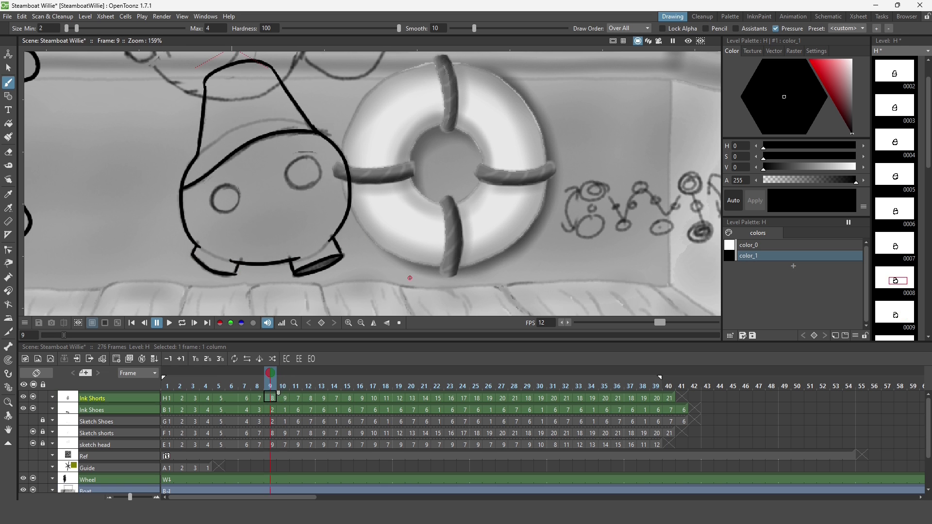
{"action": "left_click", "coordinate": [373, 399]}
{"action": "left_click_drag", "start_coordinate": [198, 73], "coordinate": [197, 146]}
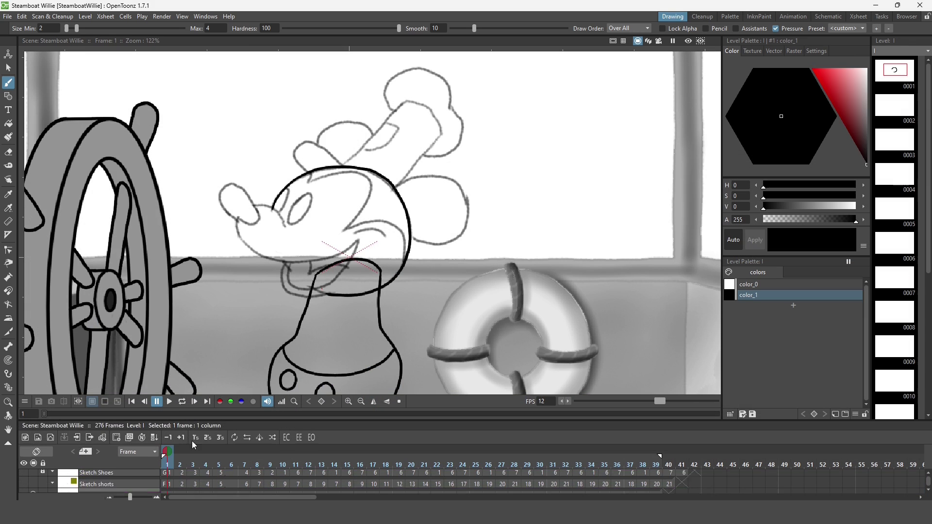
Ink the ears, head contour and eye on Ink Head drawing 1, then save
{"action": "mouse_move", "coordinate": [252, 198]}
{"action": "left_mouse_down"}
{"action": "mouse_move", "coordinate": [259, 219]}
{"action": "mouse_move", "coordinate": [284, 225]}
{"action": "mouse_move", "coordinate": [326, 278]}
{"action": "left_mouse_up"}
{"action": "scroll", "coordinate": [388, 268], "scroll_direction": "up", "scroll_amount": 2}
{"action": "left_click_drag", "start_coordinate": [284, 201], "coordinate": [398, 123]}
{"action": "mouse_move", "coordinate": [429, 183]}
{"action": "left_mouse_down"}
{"action": "mouse_move", "coordinate": [398, 146]}
{"action": "mouse_move", "coordinate": [294, 168]}
{"action": "left_mouse_up"}
{"action": "mouse_move", "coordinate": [393, 220]}
{"action": "left_mouse_down"}
{"action": "mouse_move", "coordinate": [477, 240]}
{"action": "mouse_move", "coordinate": [411, 295]}
{"action": "left_mouse_up"}
{"action": "mouse_move", "coordinate": [284, 232]}
{"action": "left_mouse_down"}
{"action": "mouse_move", "coordinate": [257, 267]}
{"action": "mouse_move", "coordinate": [285, 233]}
{"action": "left_mouse_up"}
{"action": "key", "text": "ctrl+s"}
{"action": "scroll", "coordinate": [166, 478], "scroll_direction": "down", "scroll_amount": 1}
{"action": "scroll", "coordinate": [166, 479], "scroll_direction": "down", "scroll_amount": 1}
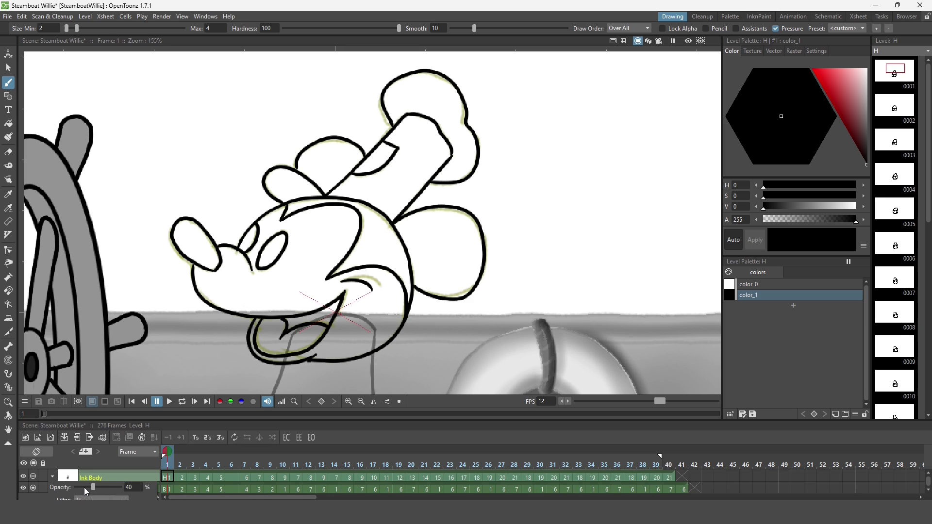
Ink the snout, jaw, head outline, glove top and ears on drawing 2
{"action": "left_click", "coordinate": [166, 479]}
{"action": "scroll", "coordinate": [182, 479], "scroll_direction": "up", "scroll_amount": 1}
{"action": "left_click", "coordinate": [181, 477]}
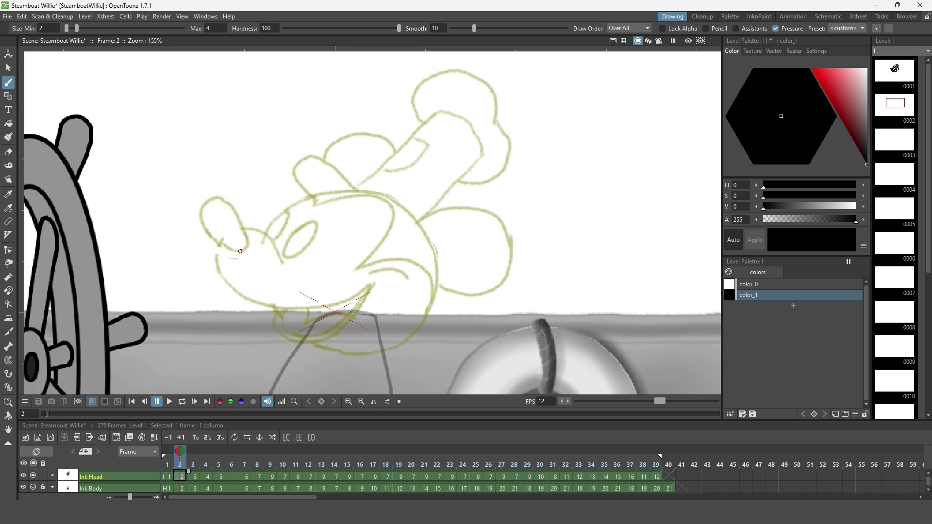
{"action": "left_click_drag", "start_coordinate": [249, 230], "coordinate": [281, 265]}
{"action": "left_click_drag", "start_coordinate": [218, 246], "coordinate": [372, 285]}
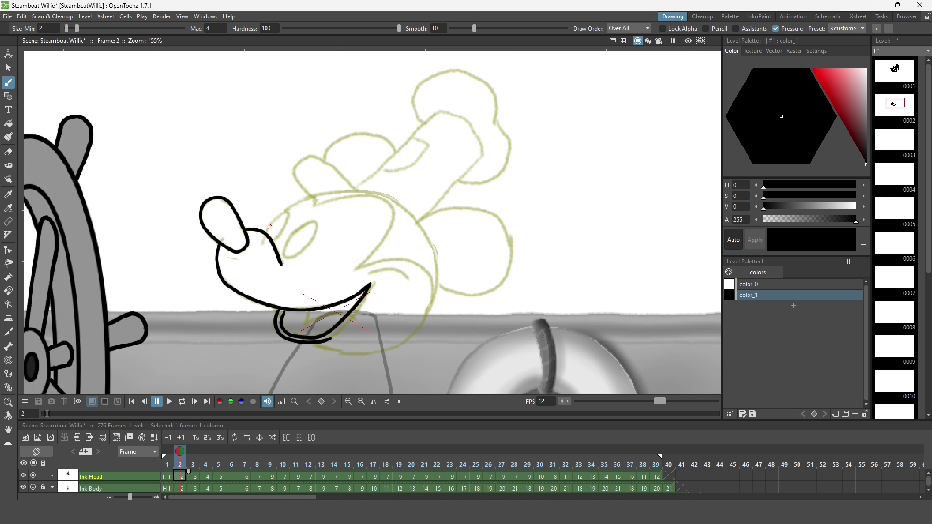
{"action": "key", "text": "ctrl+s"}
{"action": "left_click_drag", "start_coordinate": [410, 212], "coordinate": [321, 351]}
{"action": "mouse_move", "coordinate": [312, 197]}
{"action": "left_mouse_down"}
{"action": "mouse_move", "coordinate": [356, 270]}
{"action": "mouse_move", "coordinate": [397, 282]}
{"action": "left_mouse_up"}
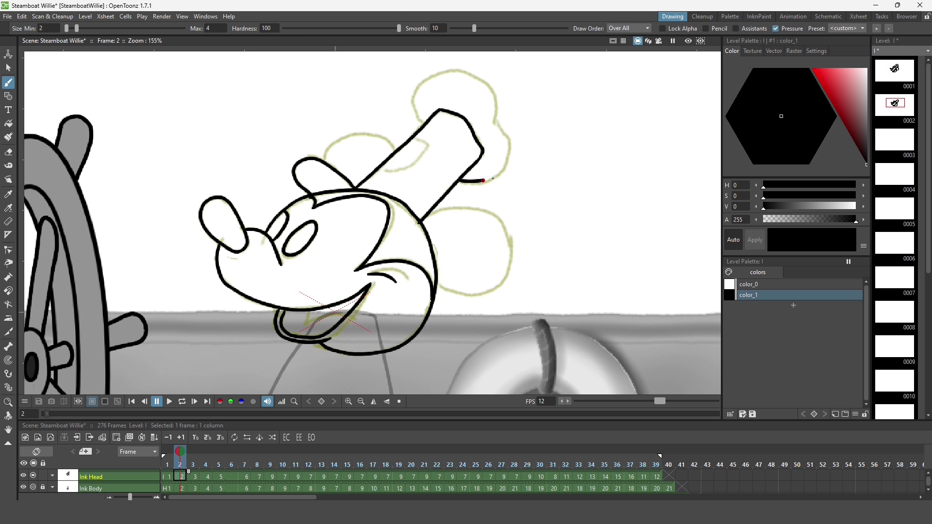
{"action": "key", "text": "ctrl+z"}
{"action": "left_click_drag", "start_coordinate": [507, 164], "coordinate": [417, 117]}
{"action": "left_click_drag", "start_coordinate": [323, 150], "coordinate": [397, 154]}
{"action": "left_click_drag", "start_coordinate": [425, 218], "coordinate": [494, 280]}
Ink the lip, head outline, eye, cheeks, ear and arm on drawing 3
{"action": "key", "text": "period"}
{"action": "left_click_drag", "start_coordinate": [266, 208], "coordinate": [274, 214]}
{"action": "left_click_drag", "start_coordinate": [269, 288], "coordinate": [325, 319]}
{"action": "left_click_drag", "start_coordinate": [318, 195], "coordinate": [307, 321]}
{"action": "left_click_drag", "start_coordinate": [289, 216], "coordinate": [316, 195]}
{"action": "left_click_drag", "start_coordinate": [382, 271], "coordinate": [405, 281]}
{"action": "left_click_drag", "start_coordinate": [350, 194], "coordinate": [367, 263]}
{"action": "left_click_drag", "start_coordinate": [372, 183], "coordinate": [313, 183]}
{"action": "left_click_drag", "start_coordinate": [464, 113], "coordinate": [373, 182]}
{"action": "key", "text": "comma"}
{"action": "mouse_move", "coordinate": [503, 162]}
{"action": "left_mouse_down"}
{"action": "mouse_move", "coordinate": [433, 222]}
{"action": "mouse_move", "coordinate": [448, 299]}
{"action": "left_mouse_up"}
{"action": "key", "text": "period"}
{"action": "key", "text": "ctrl+z"}
{"action": "left_click_drag", "start_coordinate": [440, 216], "coordinate": [432, 235]}
{"action": "key", "text": "comma"}
{"action": "key", "text": "period"}
{"action": "key", "text": "period"}
Ink the head circle, ear, arm lines, cuff and snout on drawing 4
{"action": "left_click_drag", "start_coordinate": [311, 196], "coordinate": [292, 256]}
{"action": "key", "text": "comma"}
{"action": "key", "text": "period"}
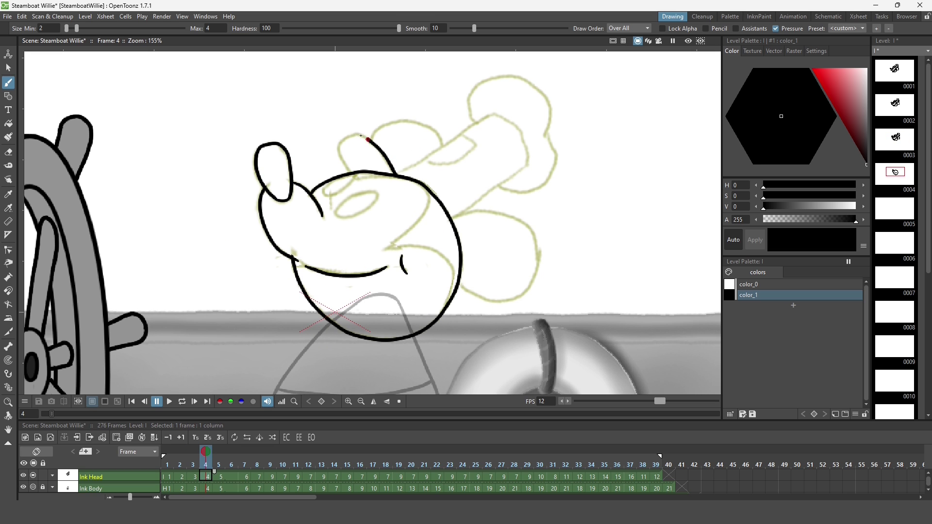
{"action": "left_click_drag", "start_coordinate": [350, 136], "coordinate": [341, 165]}
{"action": "left_click_drag", "start_coordinate": [398, 174], "coordinate": [495, 114]}
{"action": "left_click_drag", "start_coordinate": [451, 219], "coordinate": [520, 172]}
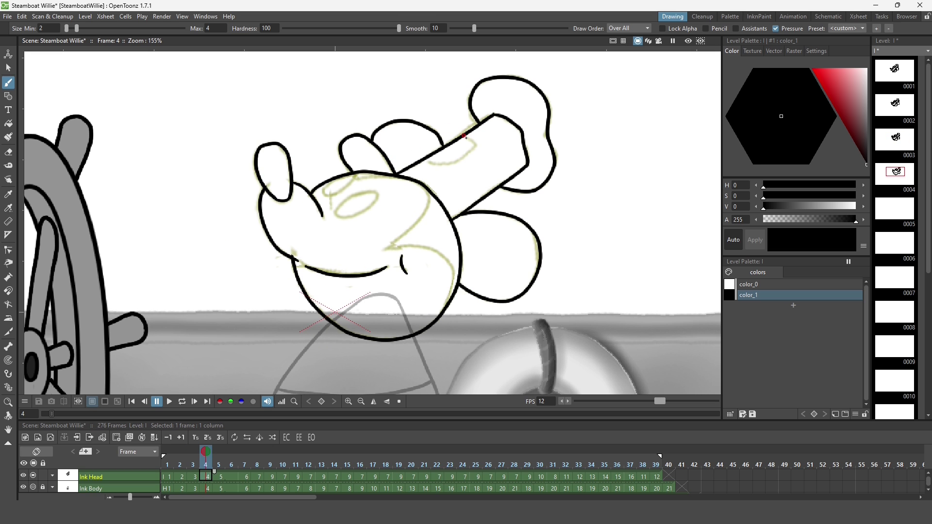
{"action": "left_click_drag", "start_coordinate": [455, 144], "coordinate": [477, 148]}
{"action": "left_click_drag", "start_coordinate": [356, 181], "coordinate": [450, 268]}
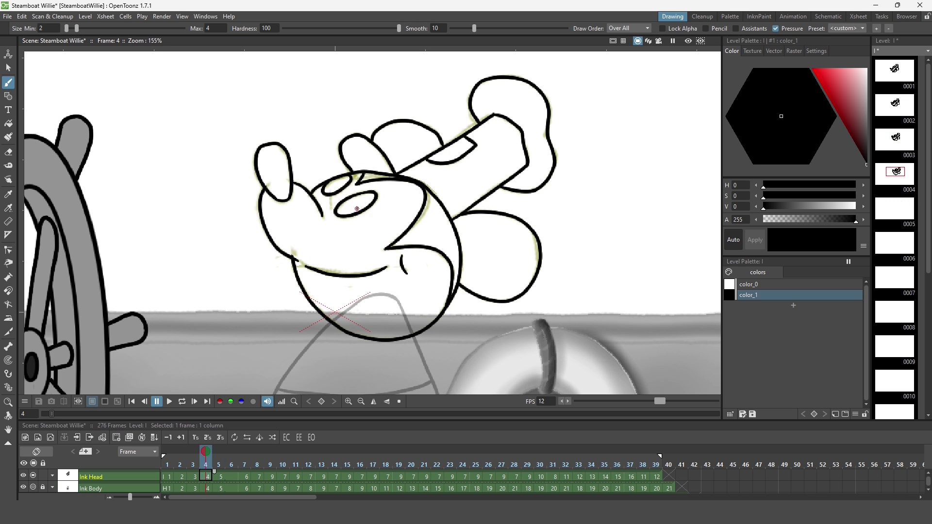
Ink the head, ear, mouth and eye on drawing 5, then play back
{"action": "key", "text": "period"}
{"action": "mouse_move", "coordinate": [305, 233]}
{"action": "left_mouse_down"}
{"action": "mouse_move", "coordinate": [328, 174]}
{"action": "mouse_move", "coordinate": [306, 169]}
{"action": "left_mouse_up"}
{"action": "left_click_drag", "start_coordinate": [327, 248], "coordinate": [416, 255]}
{"action": "left_click_drag", "start_coordinate": [415, 233], "coordinate": [427, 262]}
{"action": "left_click_drag", "start_coordinate": [375, 193], "coordinate": [367, 195]}
{"action": "key", "text": "p"}
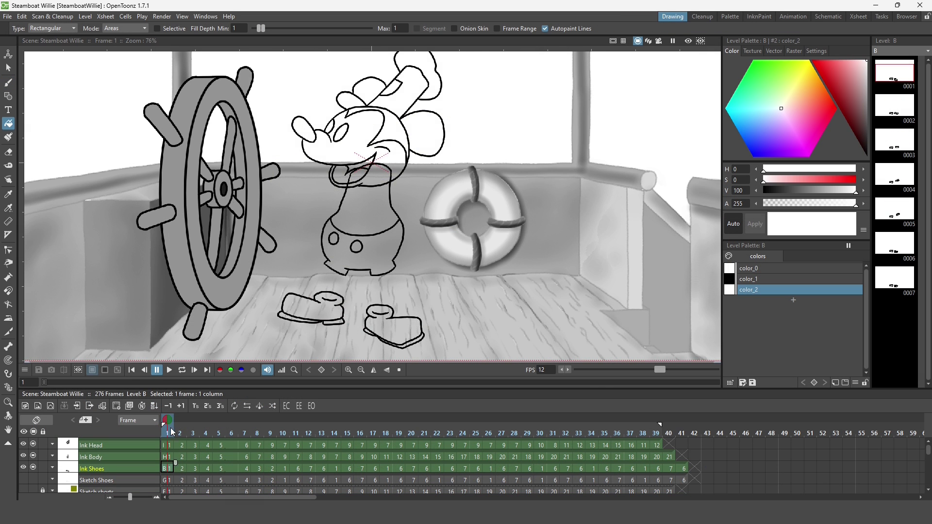
Fill Mickey's shoes white across the frame range
{"action": "left_click_drag", "start_coordinate": [244, 254], "coordinate": [567, 354]}
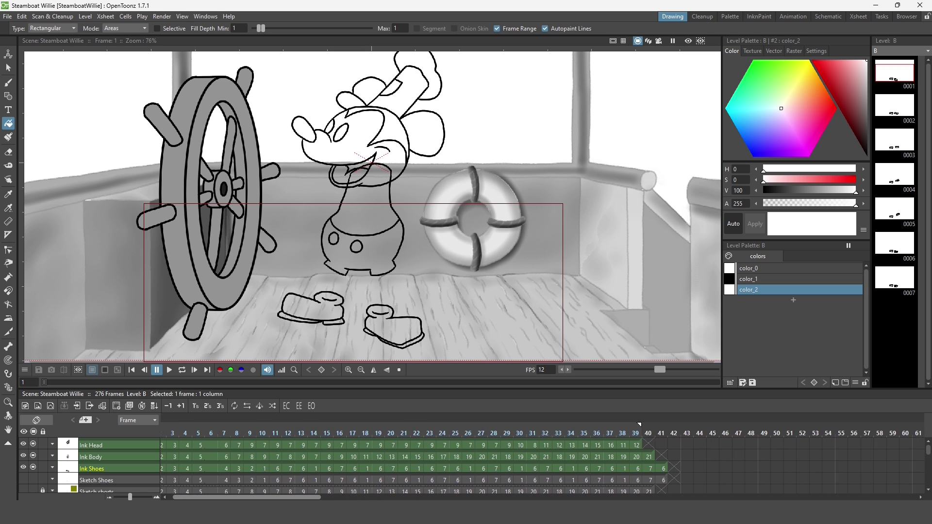
{"action": "left_click", "coordinate": [309, 421]}
{"action": "left_click_drag", "start_coordinate": [145, 204], "coordinate": [510, 330]}
{"action": "mouse_move", "coordinate": [309, 421]}
{"action": "left_mouse_down"}
{"action": "mouse_move", "coordinate": [376, 429]}
{"action": "mouse_move", "coordinate": [166, 431]}
{"action": "left_mouse_up"}
Fill Mickey's face and shorts white from the first body drawing through frame 28
{"action": "left_click", "coordinate": [166, 457]}
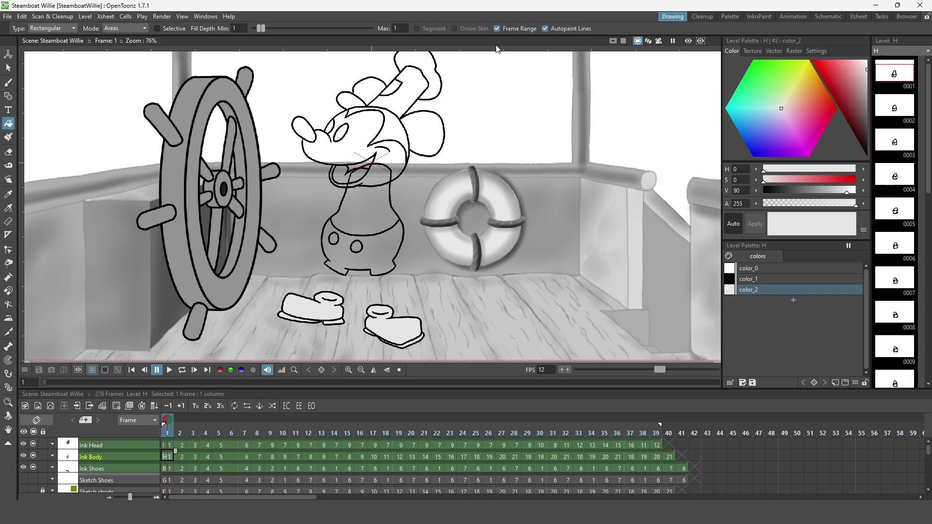
{"action": "left_click_drag", "start_coordinate": [251, 204], "coordinate": [556, 296]}
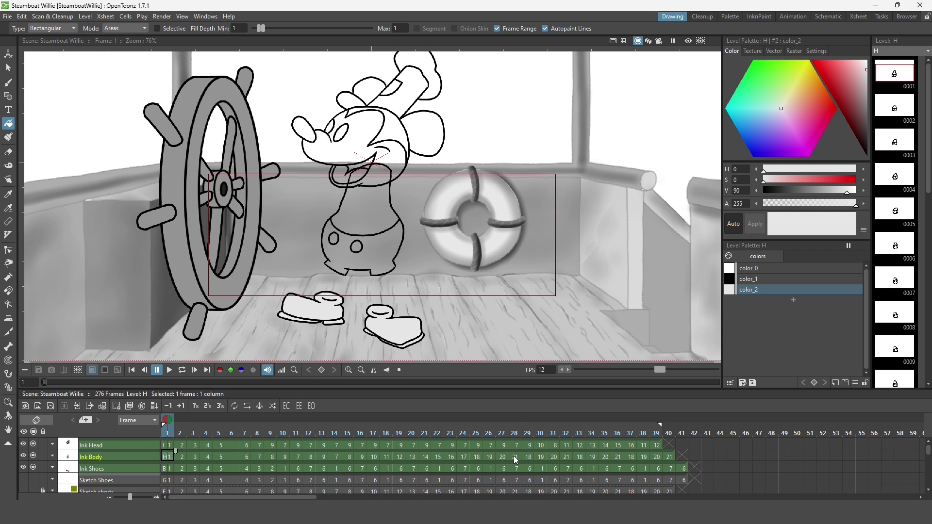
{"action": "left_click", "coordinate": [515, 457]}
{"action": "left_click_drag", "start_coordinate": [225, 196], "coordinate": [593, 298]}
{"action": "left_click_drag", "start_coordinate": [167, 432], "coordinate": [669, 432]}
{"action": "left_click", "coordinate": [167, 433]}
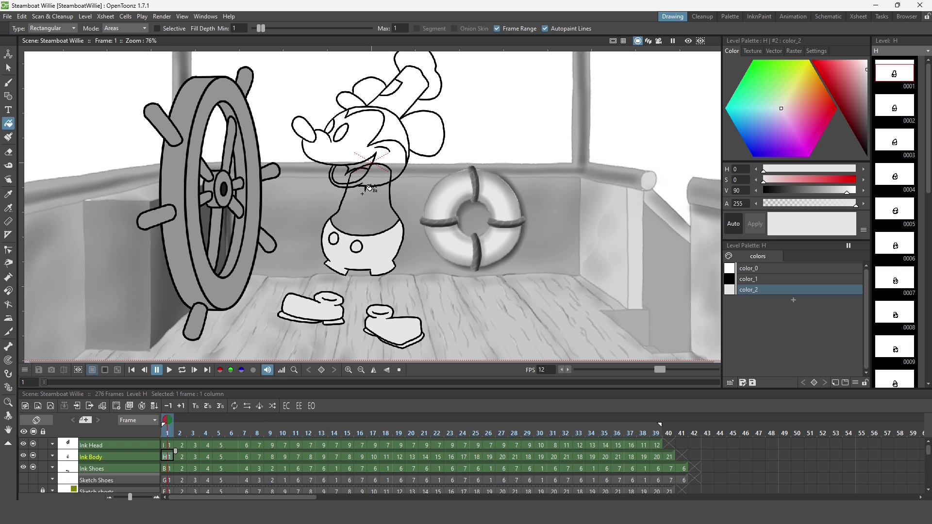
Fill the ears and torso black with color_1 across the frames
{"action": "left_click", "coordinate": [801, 279]}
{"action": "left_click_drag", "start_coordinate": [211, 70], "coordinate": [553, 244]}
{"action": "left_click_drag", "start_coordinate": [201, 94], "coordinate": [591, 230]}
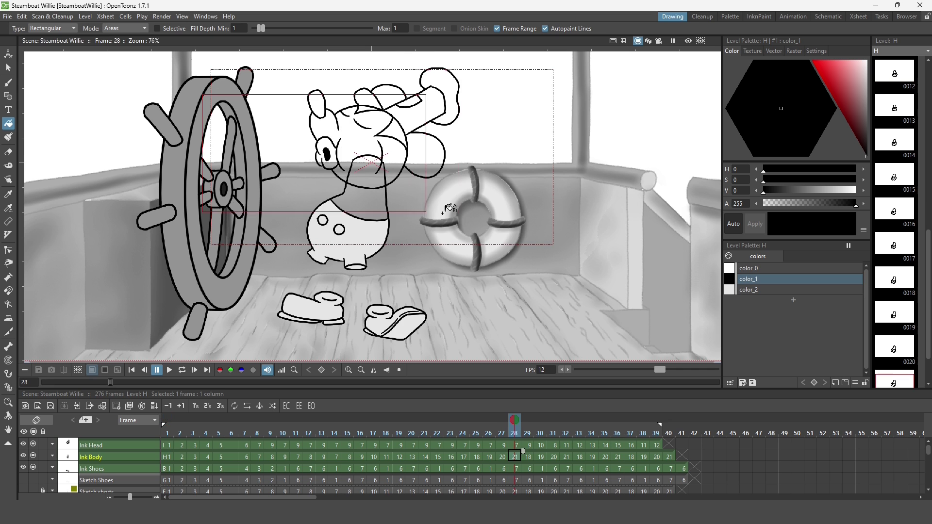
{"action": "left_click", "coordinate": [246, 457]}
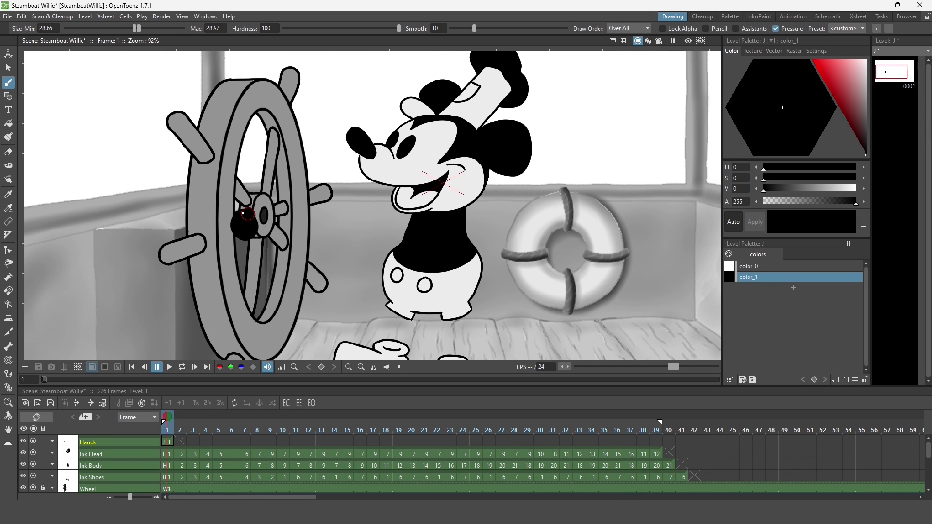
Paint solid black hands gripping the wheel on Hands drawings 1 and 2
{"action": "left_click_drag", "start_coordinate": [315, 169], "coordinate": [329, 185]}
{"action": "key", "text": "a"}
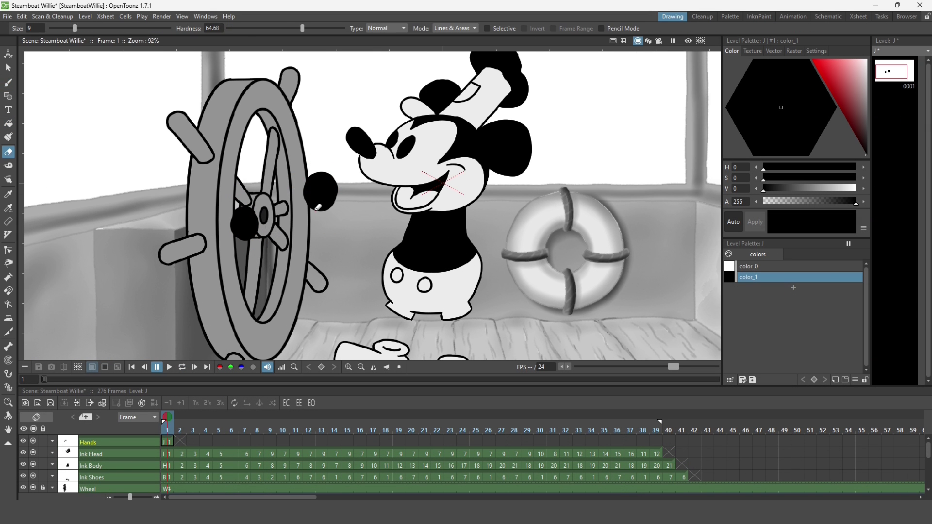
{"action": "key", "text": "b"}
{"action": "scroll", "coordinate": [306, 171], "scroll_direction": "up", "scroll_amount": 3}
{"action": "scroll", "coordinate": [298, 209], "scroll_direction": "down", "scroll_amount": 3}
{"action": "scroll", "coordinate": [220, 213], "scroll_direction": "up", "scroll_amount": 1}
{"action": "scroll", "coordinate": [219, 213], "scroll_direction": "up", "scroll_amount": 1}
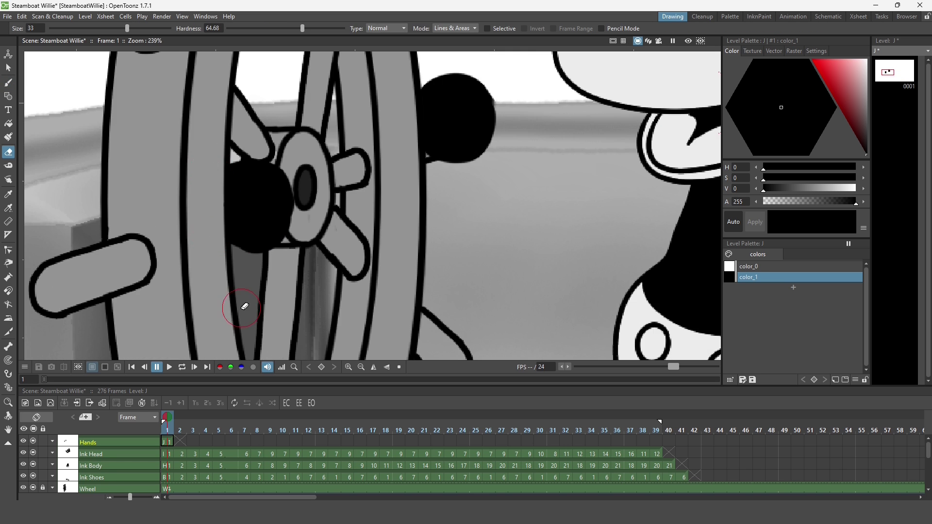
{"action": "scroll", "coordinate": [219, 213], "scroll_direction": "down", "scroll_amount": 3}
{"action": "left_click", "coordinate": [180, 443]}
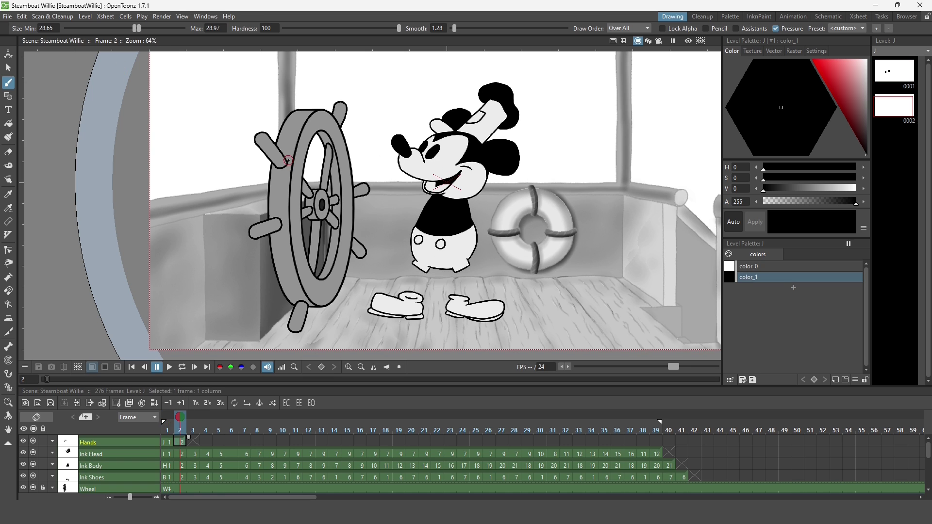
{"action": "left_click_drag", "start_coordinate": [343, 143], "coordinate": [359, 124]}
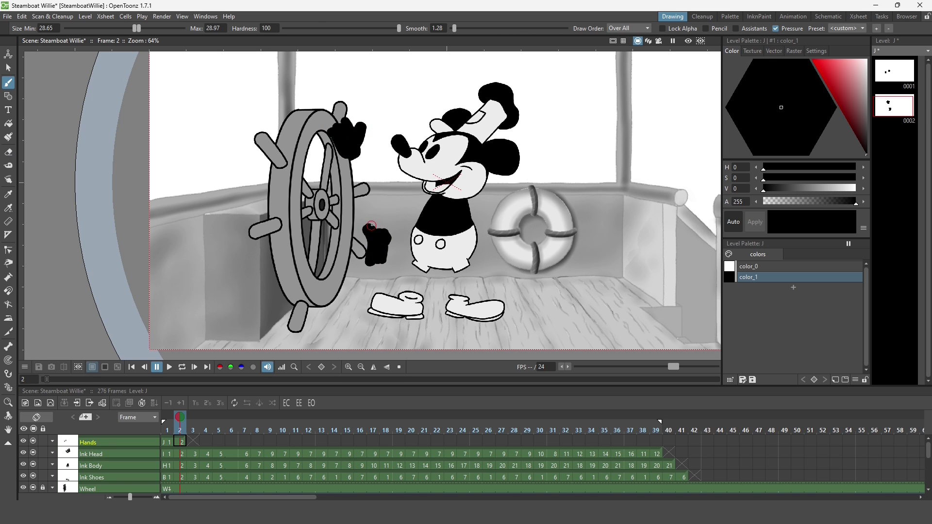
Paint the upper and lower hands on a new drawing at frame 3, then save
{"action": "key", "text": "alt+d"}
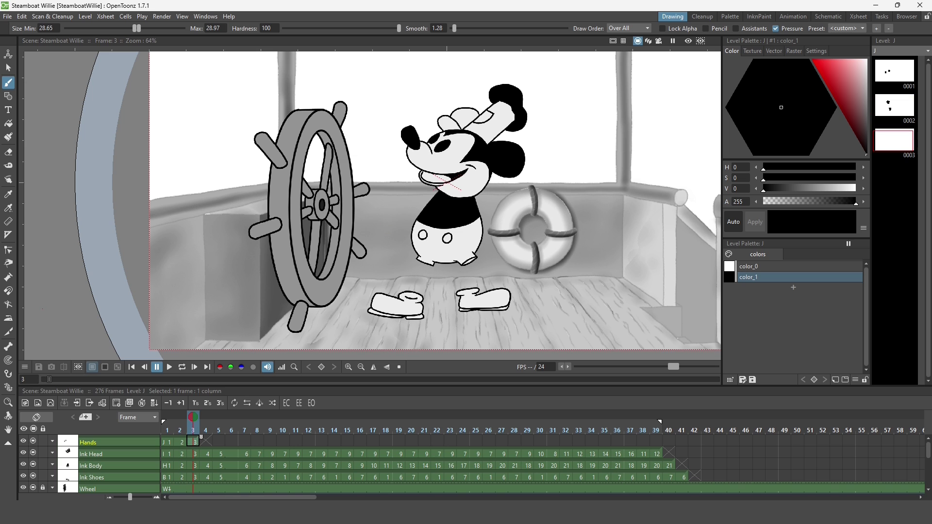
{"action": "left_click_drag", "start_coordinate": [366, 157], "coordinate": [375, 117]}
{"action": "mouse_move", "coordinate": [380, 244]}
{"action": "left_mouse_down"}
{"action": "mouse_move", "coordinate": [380, 223]}
{"action": "mouse_move", "coordinate": [390, 237]}
{"action": "left_mouse_up"}
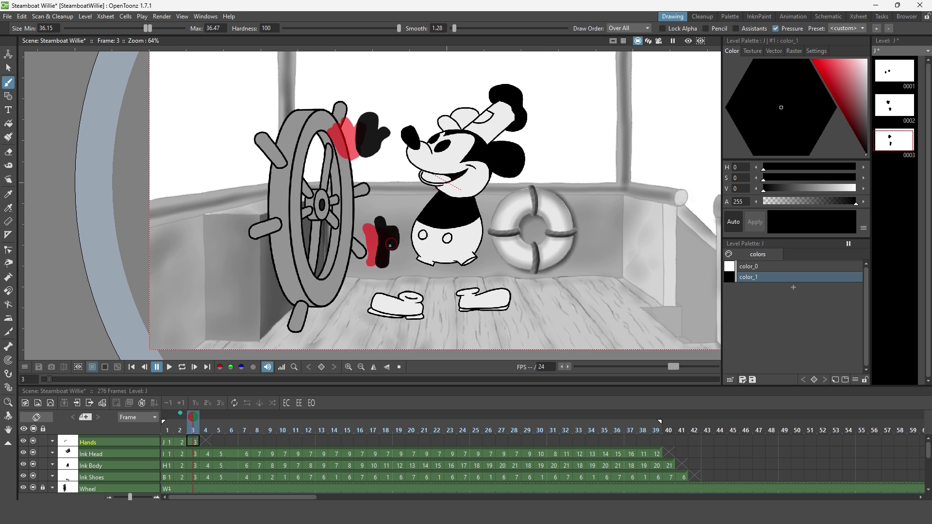
{"action": "key", "text": "s"}
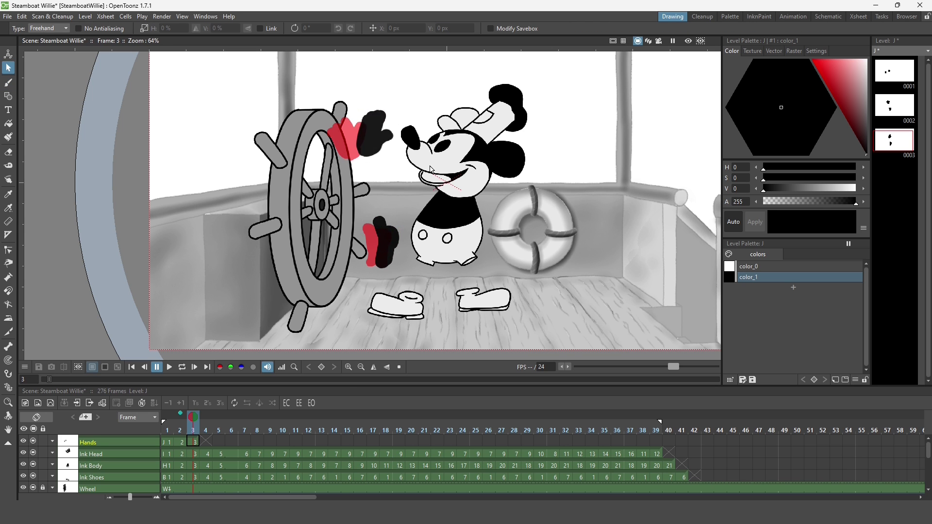
{"action": "key", "text": "ctrl+s"}
Paint the hand gripping the wheel on Hands frame 4
{"action": "key", "text": "alt+comma"}
{"action": "key", "text": "shift+period"}
{"action": "key", "text": "shift+period"}
{"action": "key", "text": "shift+period"}
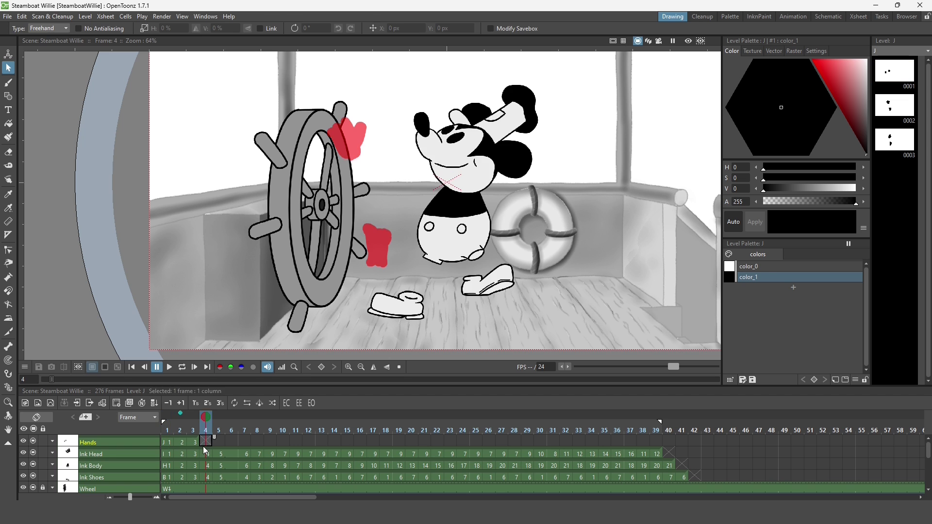
{"action": "key", "text": "b"}
{"action": "left_click_drag", "start_coordinate": [346, 159], "coordinate": [371, 139]}
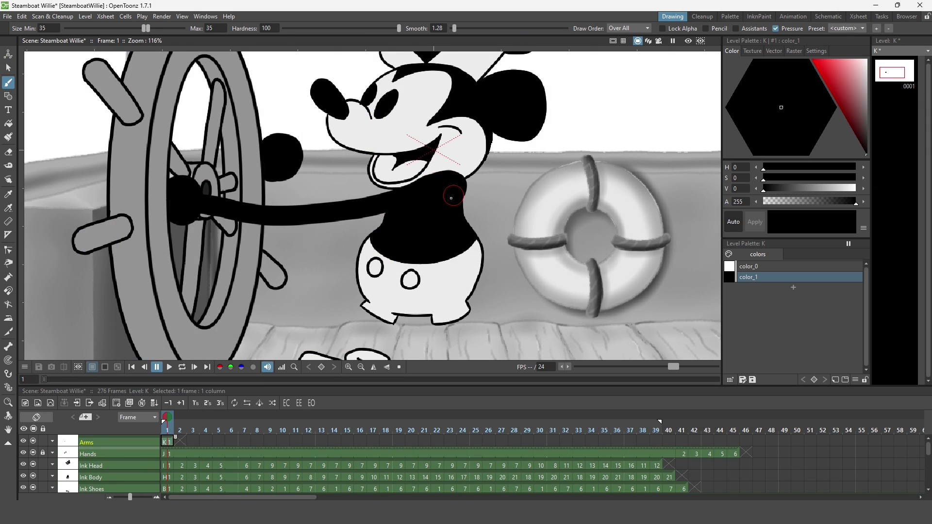
Draw the black rubber-hose arm on Arms frames 2 through 5
{"action": "key", "text": "period"}
{"action": "left_click_drag", "start_coordinate": [182, 201], "coordinate": [442, 182]}
{"action": "key", "text": "period"}
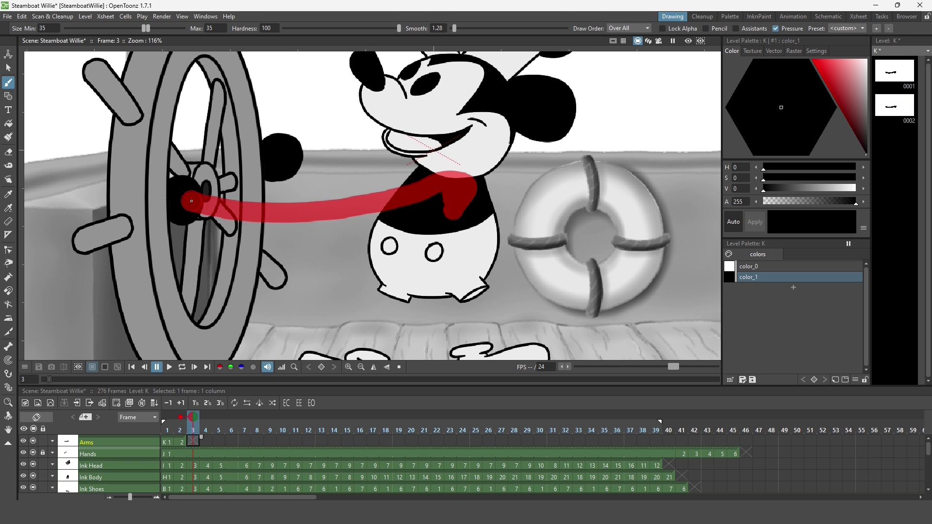
{"action": "key", "text": "period"}
{"action": "left_click_drag", "start_coordinate": [183, 204], "coordinate": [449, 180]}
{"action": "key", "text": "period"}
{"action": "left_click_drag", "start_coordinate": [183, 202], "coordinate": [484, 178]}
Draw the arm reaching the wheel on Arms frames 7 and 8
{"action": "key", "text": "period"}
{"action": "key", "text": "period"}
{"action": "key", "text": "period"}
{"action": "key", "text": "period"}
{"action": "key", "text": "comma"}
{"action": "key", "text": "comma"}
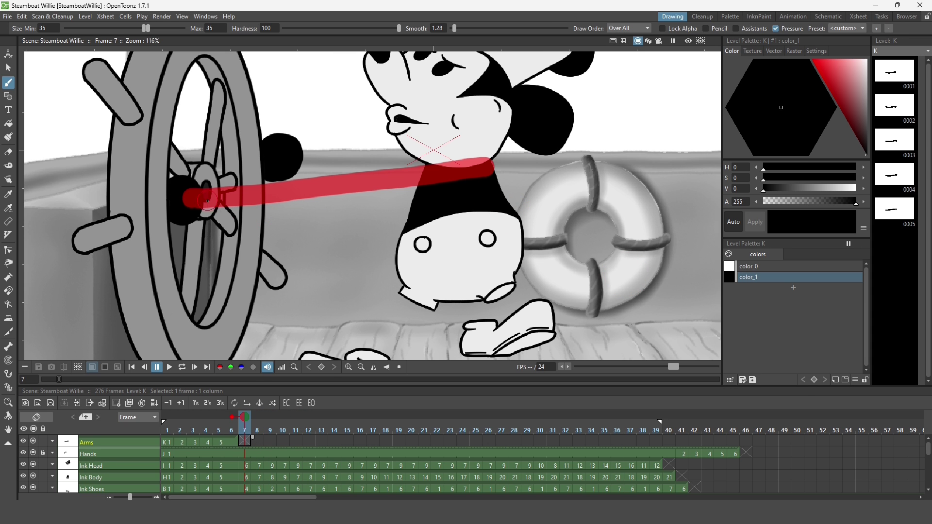
{"action": "mouse_move", "coordinate": [186, 197]}
{"action": "left_mouse_down"}
{"action": "mouse_move", "coordinate": [488, 171]}
{"action": "mouse_move", "coordinate": [441, 222]}
{"action": "left_mouse_up"}
{"action": "key", "text": "period"}
{"action": "key", "text": "ctrl+z"}
{"action": "key", "text": "comma"}
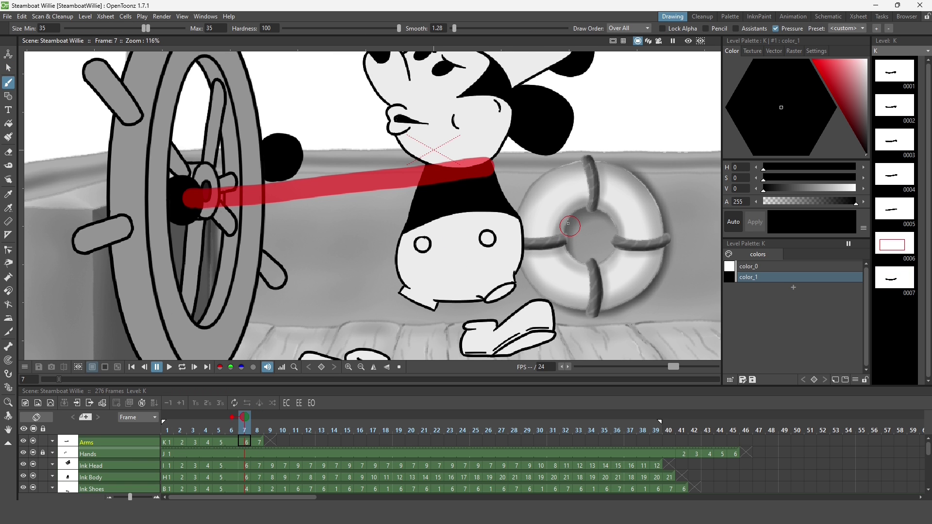
{"action": "left_click_drag", "start_coordinate": [186, 197], "coordinate": [488, 171]}
{"action": "key", "text": "period"}
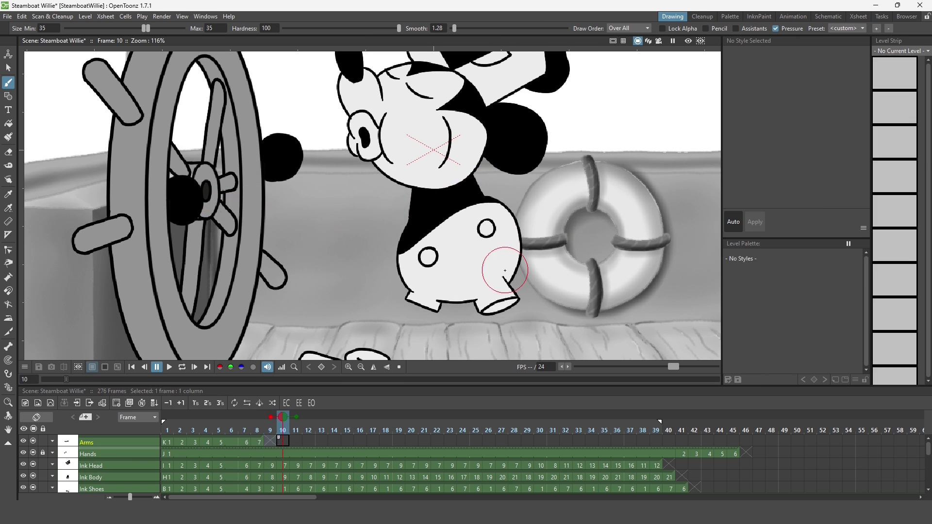
{"action": "left_click_drag", "start_coordinate": [192, 197], "coordinate": [477, 176]}
Draw the frame 9–10 arms with higher Smooth, then repeat drawings 7, 8, 9
{"action": "key", "text": "period"}
{"action": "key", "text": "period"}
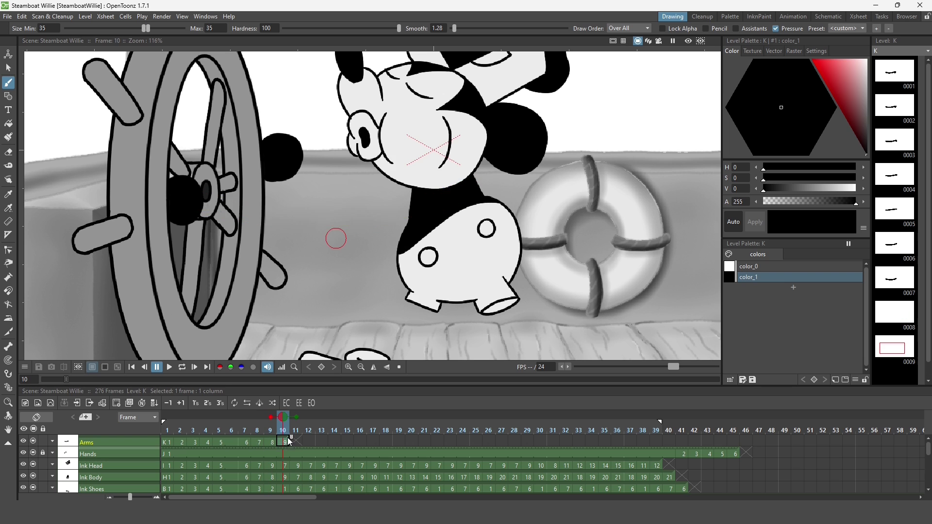
{"action": "left_click_drag", "start_coordinate": [194, 197], "coordinate": [475, 177]}
{"action": "key", "text": "comma"}
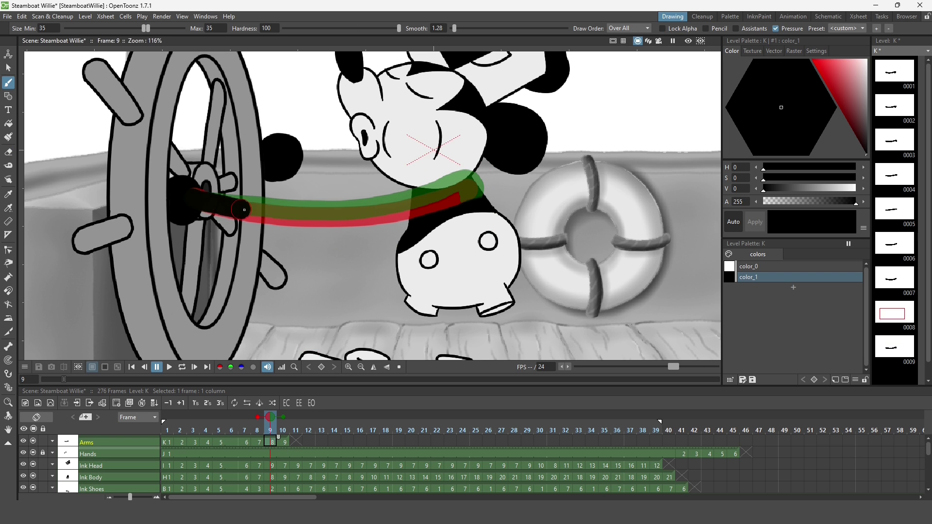
{"action": "left_click", "coordinate": [467, 28]}
{"action": "left_click_drag", "start_coordinate": [189, 196], "coordinate": [477, 177]}
{"action": "left_click", "coordinate": [283, 433]}
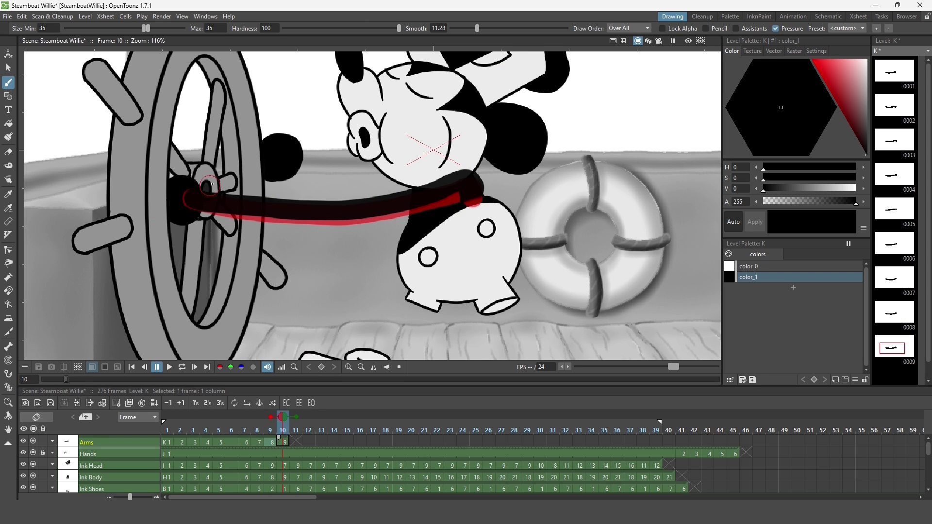
{"action": "left_click_drag", "start_coordinate": [283, 443], "coordinate": [323, 442]}
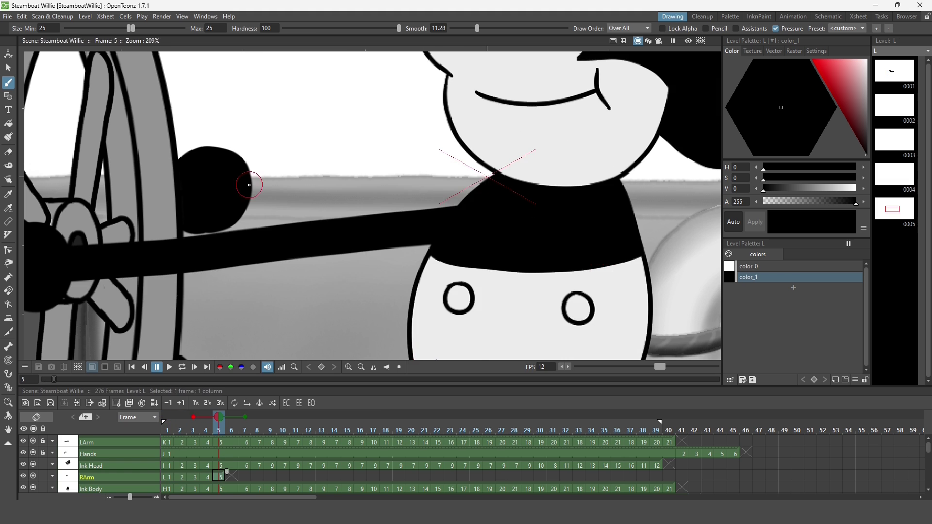
Scrub through the RArm frames to check the arm motion
{"action": "left_click_drag", "start_coordinate": [217, 414], "coordinate": [225, 431]}
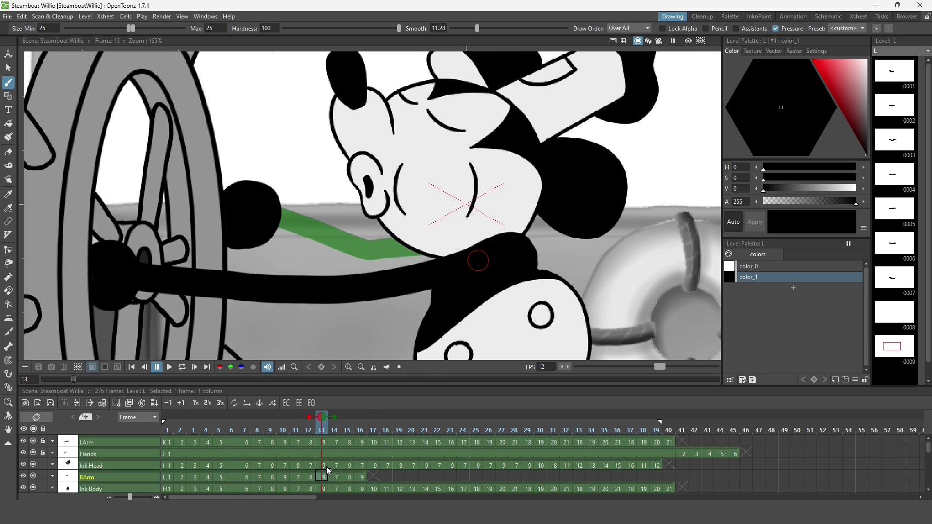
{"action": "key", "text": "comma"}
{"action": "left_click_drag", "start_coordinate": [327, 436], "coordinate": [286, 435]}
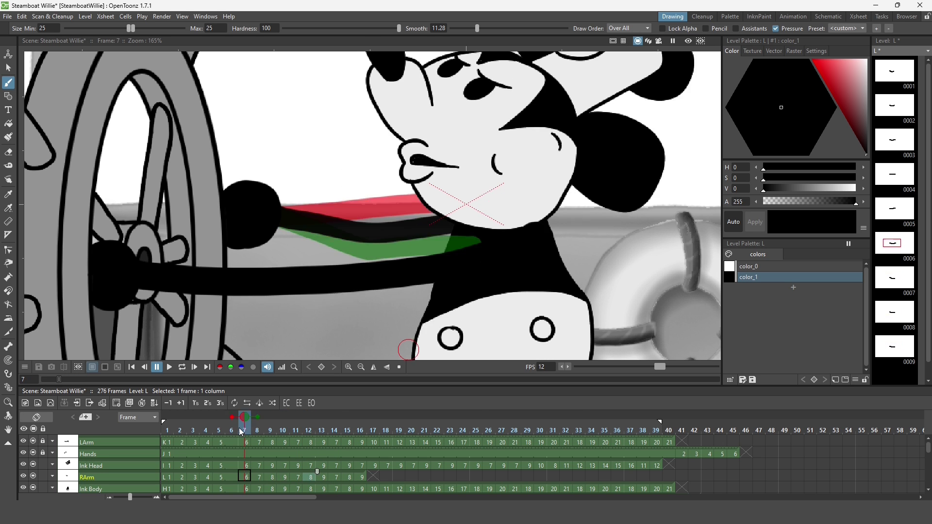
{"action": "left_click_drag", "start_coordinate": [286, 436], "coordinate": [360, 436]}
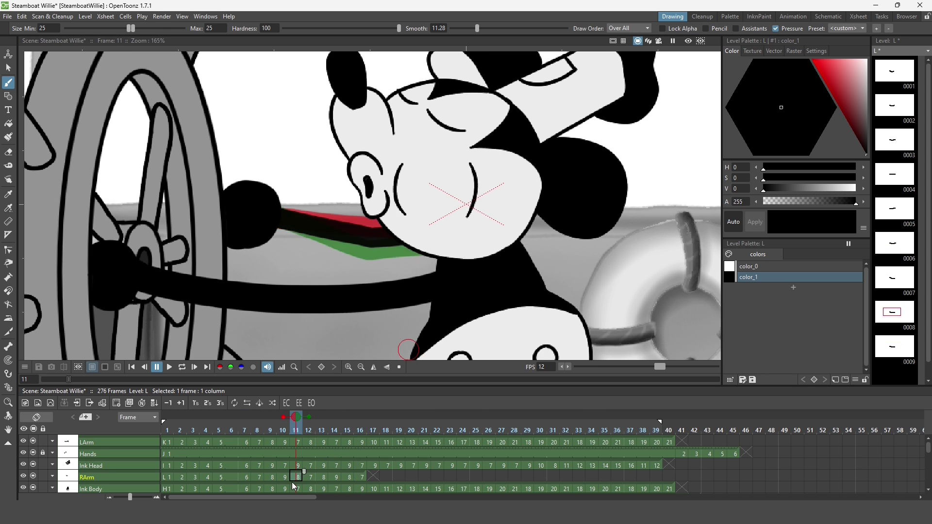
Shift the RArm cells in the Xsheet to retime the cycle around frame 12
{"action": "right_click", "coordinate": [284, 446]}
{"action": "left_click", "coordinate": [259, 430]}
{"action": "mouse_move", "coordinate": [258, 430]}
{"action": "left_mouse_down"}
{"action": "mouse_move", "coordinate": [333, 431]}
{"action": "mouse_move", "coordinate": [248, 490]}
{"action": "left_mouse_up"}
{"action": "left_click_drag", "start_coordinate": [256, 429], "coordinate": [273, 428]}
{"action": "left_click", "coordinate": [309, 473]}
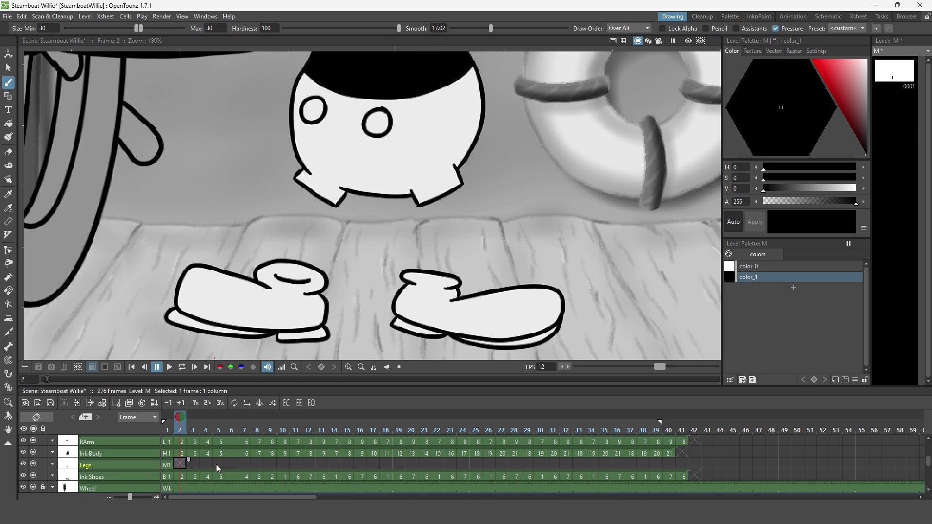
Create Legs drawings 2–5 and brush the leg from shorts to shoe
{"action": "left_click_drag", "start_coordinate": [188, 461], "coordinate": [221, 464]}
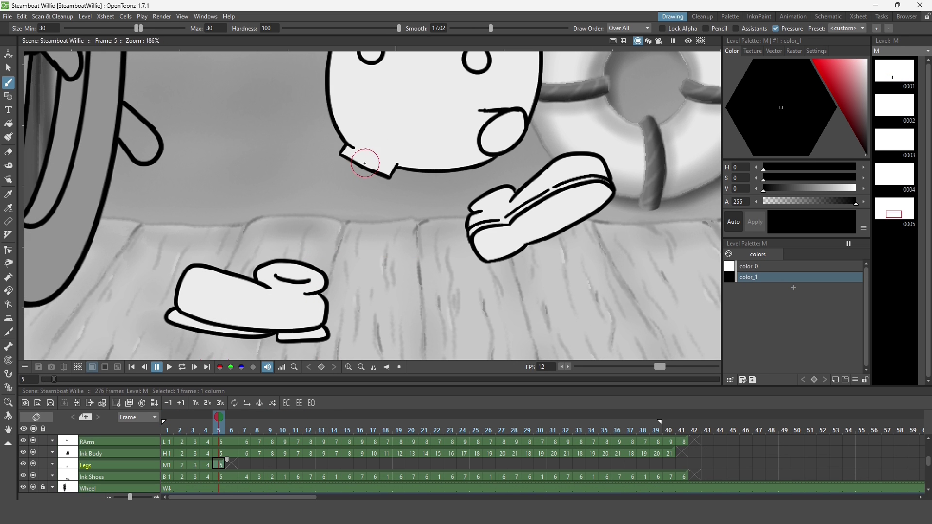
{"action": "left_click_drag", "start_coordinate": [314, 193], "coordinate": [292, 299]}
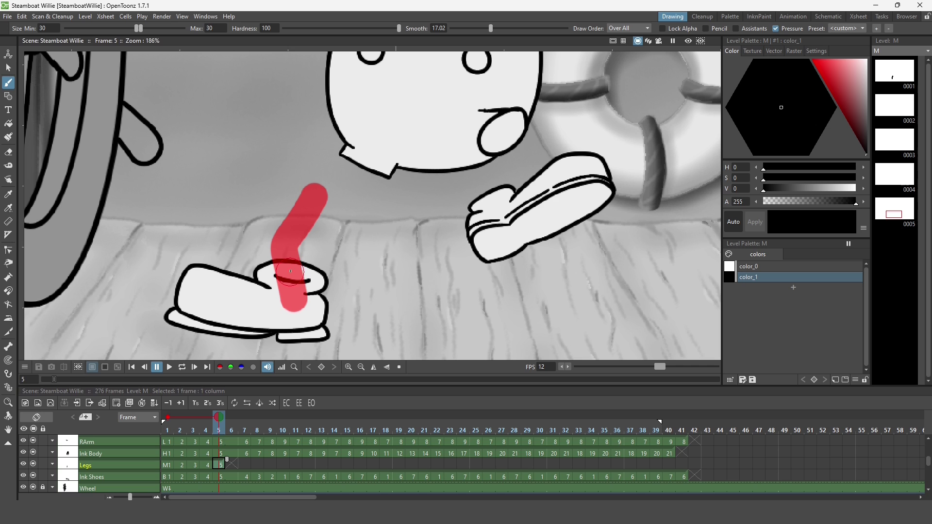
{"action": "left_click", "coordinate": [351, 161]}
{"action": "left_click", "coordinate": [195, 468]}
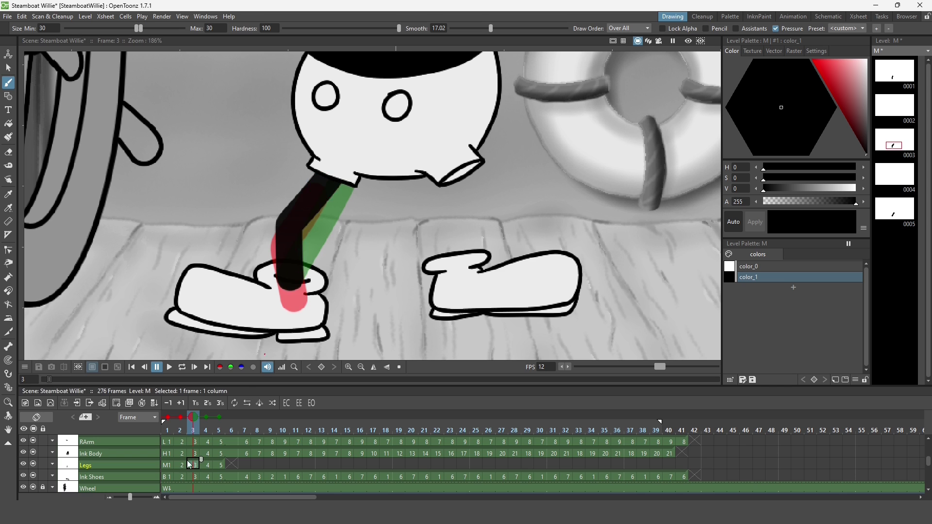
{"action": "left_click", "coordinate": [180, 465]}
{"action": "key", "text": "Right"}
{"action": "key", "text": "Right"}
{"action": "left_click_drag", "start_coordinate": [295, 218], "coordinate": [335, 176]}
Flip through the leg drawings to check the motion
{"action": "left_click", "coordinate": [172, 431]}
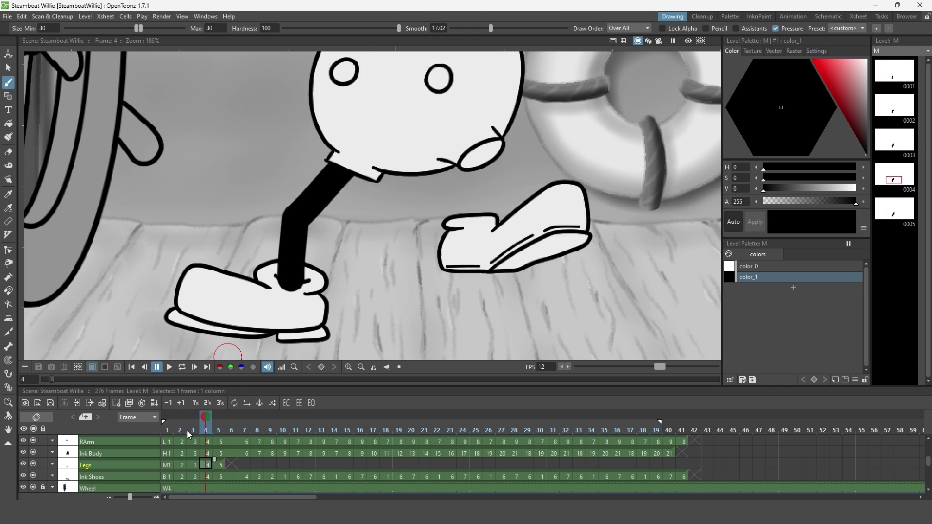
{"action": "left_click_drag", "start_coordinate": [175, 432], "coordinate": [207, 431]}
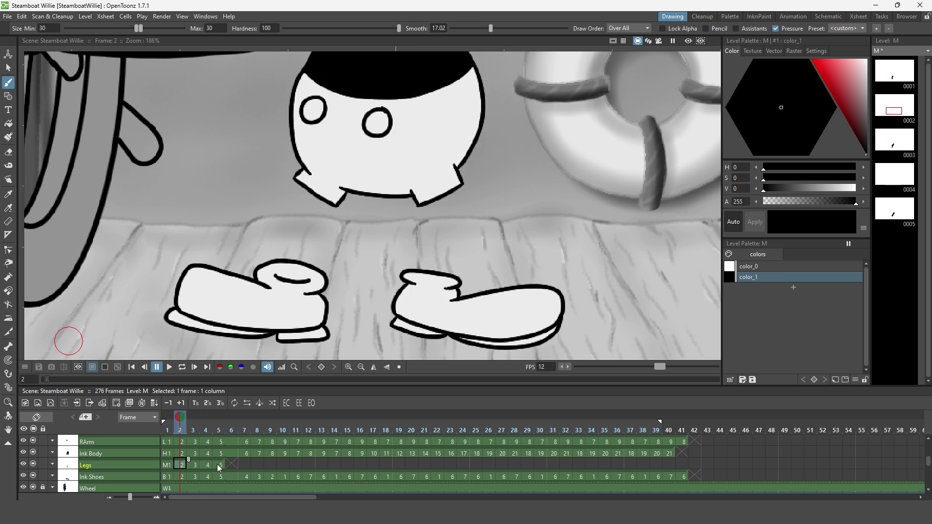
{"action": "mouse_move", "coordinate": [172, 430]}
{"action": "left_mouse_down"}
{"action": "mouse_move", "coordinate": [193, 430]}
{"action": "mouse_move", "coordinate": [167, 418]}
{"action": "left_mouse_up"}
{"action": "left_click", "coordinate": [180, 417]}
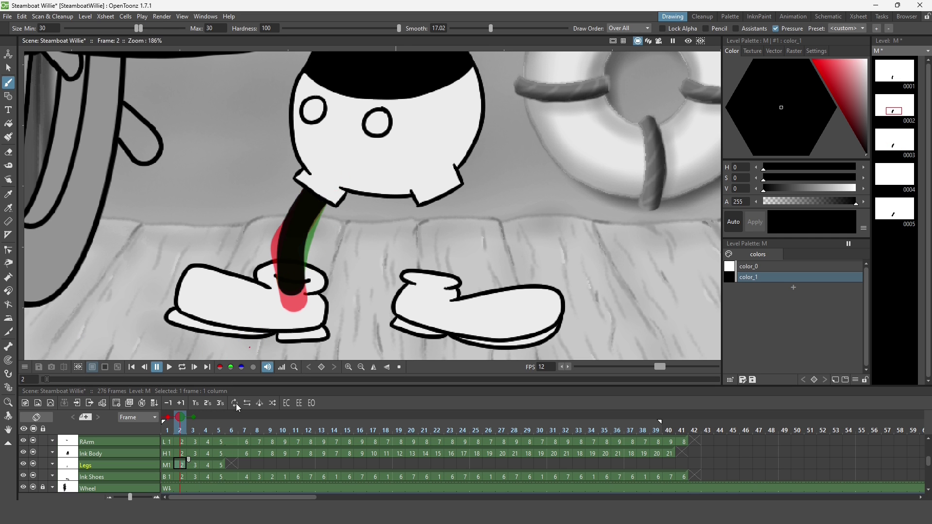
{"action": "key", "text": "period"}
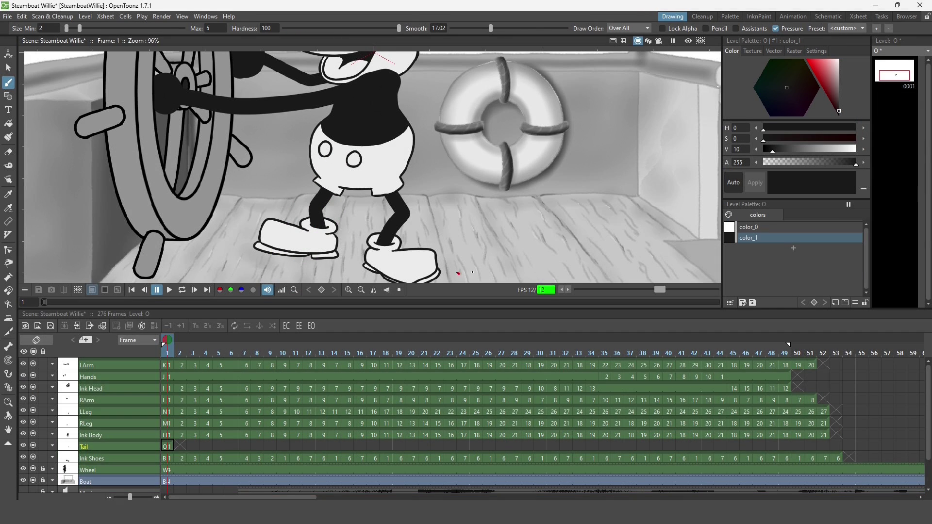
Move the Tail column below Ink Shoes and extend its drawings across frames 1–21
{"action": "key", "text": "a"}
{"action": "left_click", "coordinate": [179, 447]}
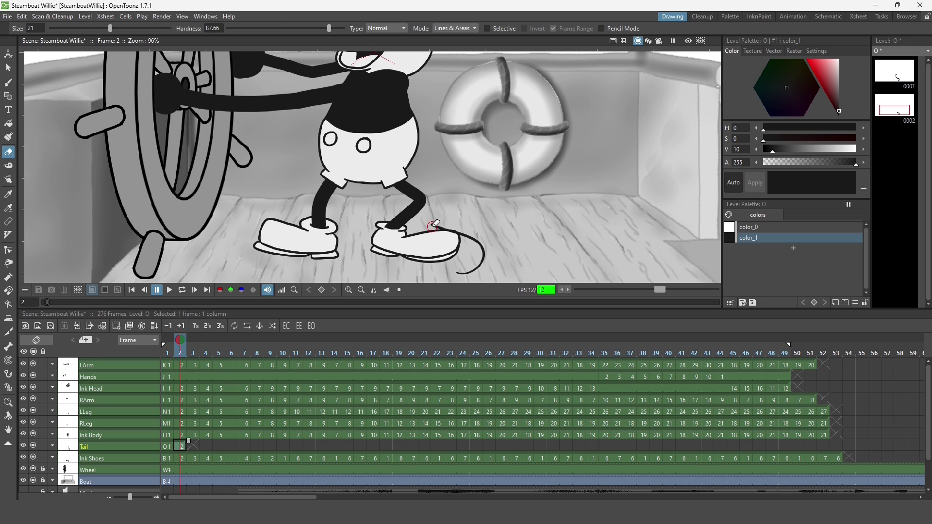
{"action": "left_click_drag", "start_coordinate": [116, 447], "coordinate": [122, 452]}
{"action": "left_click_drag", "start_coordinate": [181, 459], "coordinate": [432, 457]}
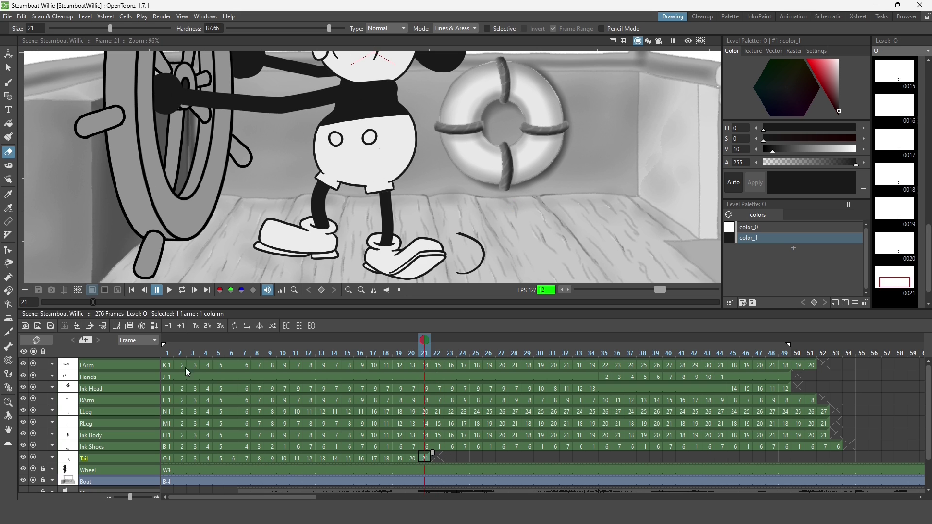
Copy the Ink Body cell timing and paste it into the Tail column
{"action": "left_click", "coordinate": [167, 435]}
{"action": "double_click", "coordinate": [217, 428]}
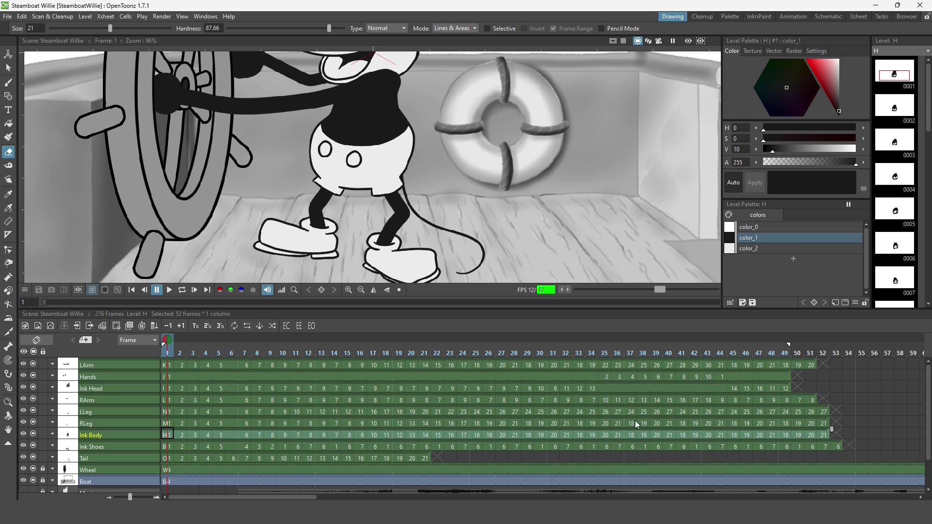
{"action": "right_click", "coordinate": [275, 435]}
{"action": "left_click", "coordinate": [270, 447]}
{"action": "left_click", "coordinate": [167, 458]}
{"action": "key", "text": "ctrl+v"}
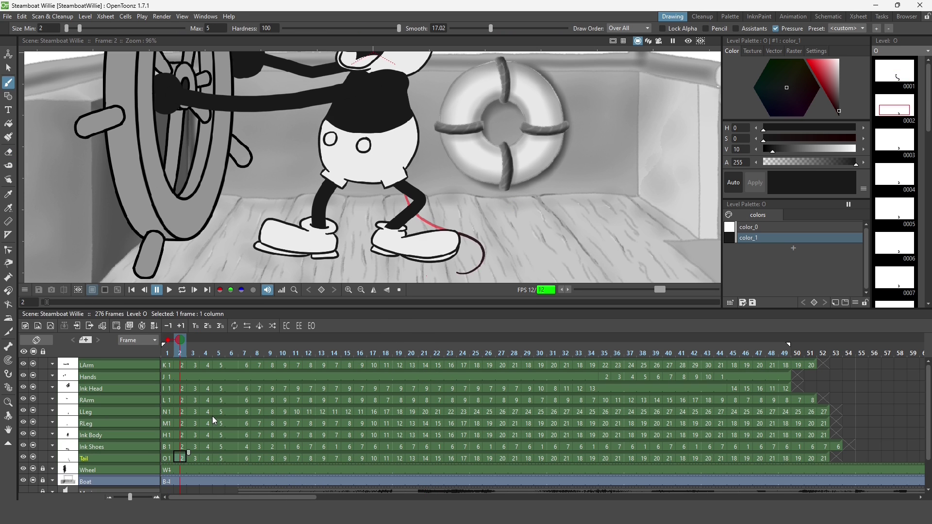
Make the shoes and body semi-transparent, then brush the tail up to the body
{"action": "left_click", "coordinate": [52, 447]}
{"action": "left_click", "coordinate": [52, 435]}
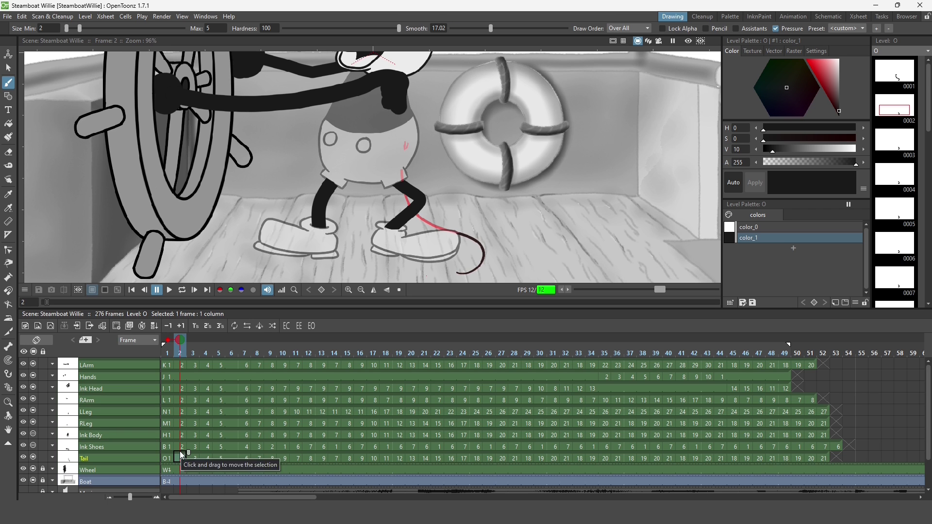
{"action": "scroll", "coordinate": [471, 212], "scroll_direction": "up", "scroll_amount": 2}
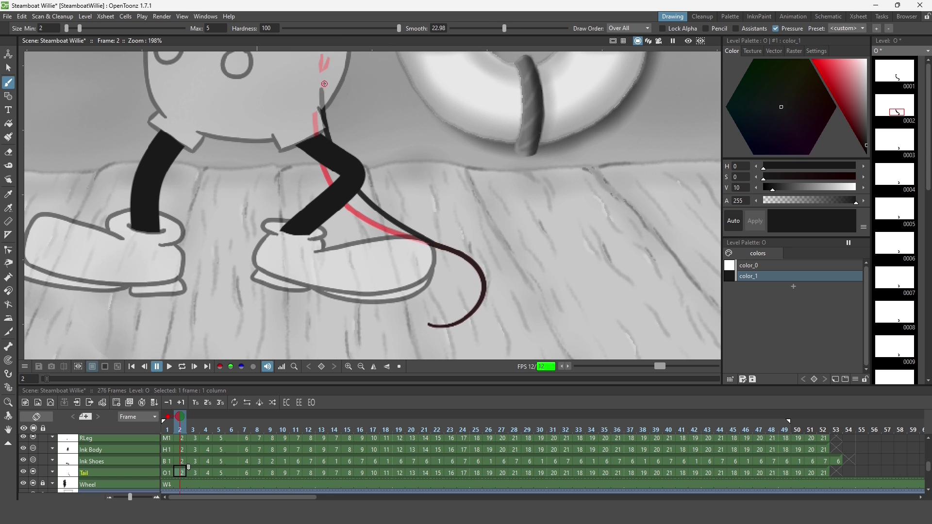
{"action": "key", "text": "period"}
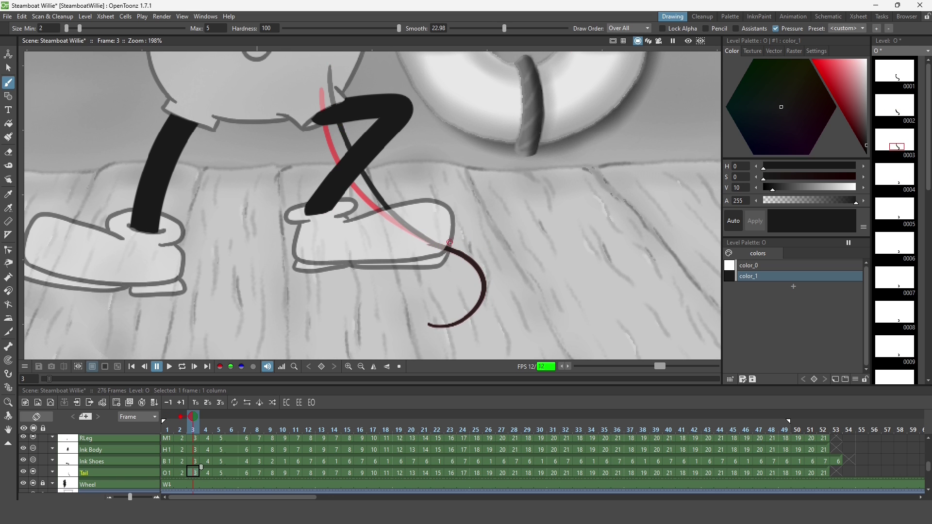
{"action": "key", "text": "period"}
{"action": "left_click_drag", "start_coordinate": [380, 190], "coordinate": [341, 59]}
{"action": "key", "text": "a"}
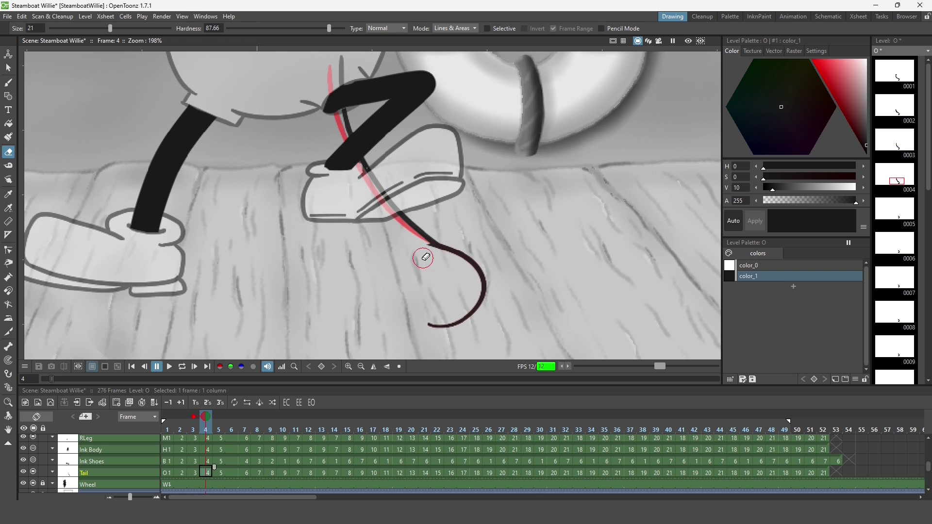
{"action": "key", "text": "comma"}
{"action": "key", "text": "comma"}
{"action": "key", "text": "b"}
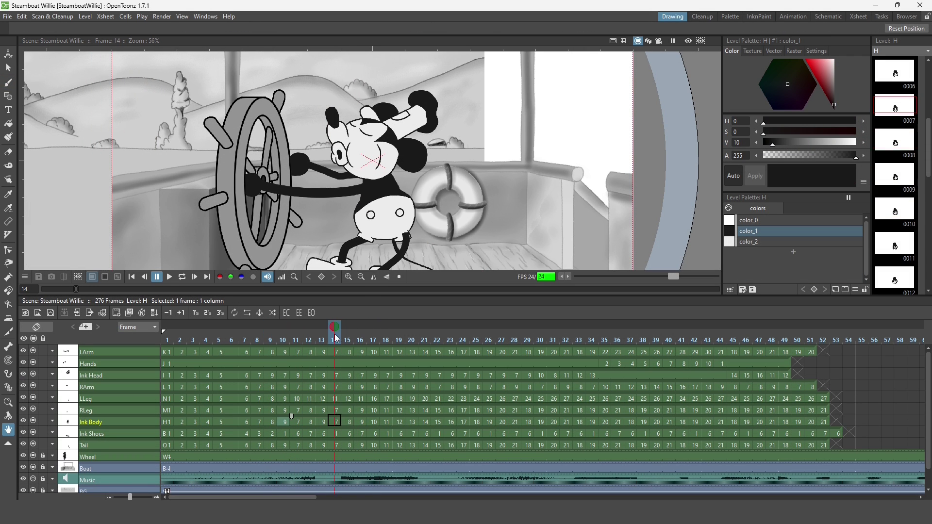
Insert two held frames at frame 18 across all columns
{"action": "left_click", "coordinate": [310, 422]}
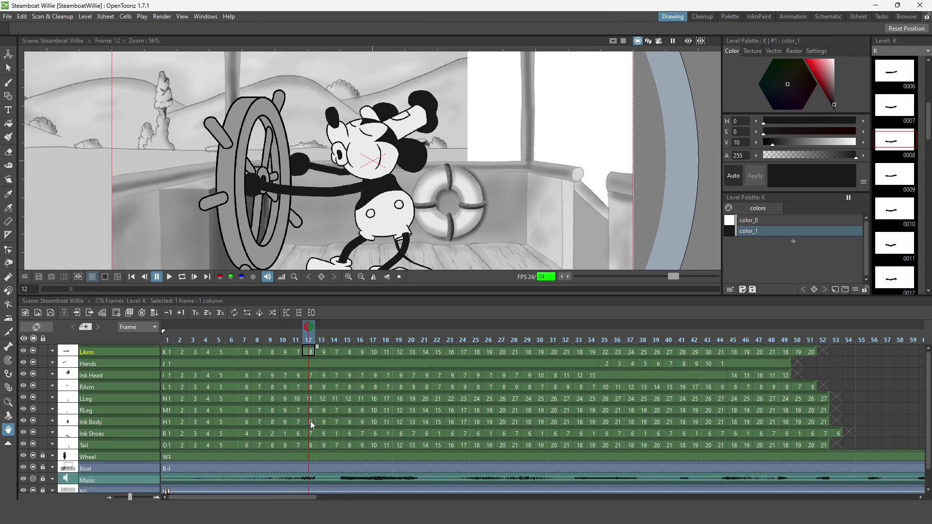
{"action": "left_click", "coordinate": [335, 352]}
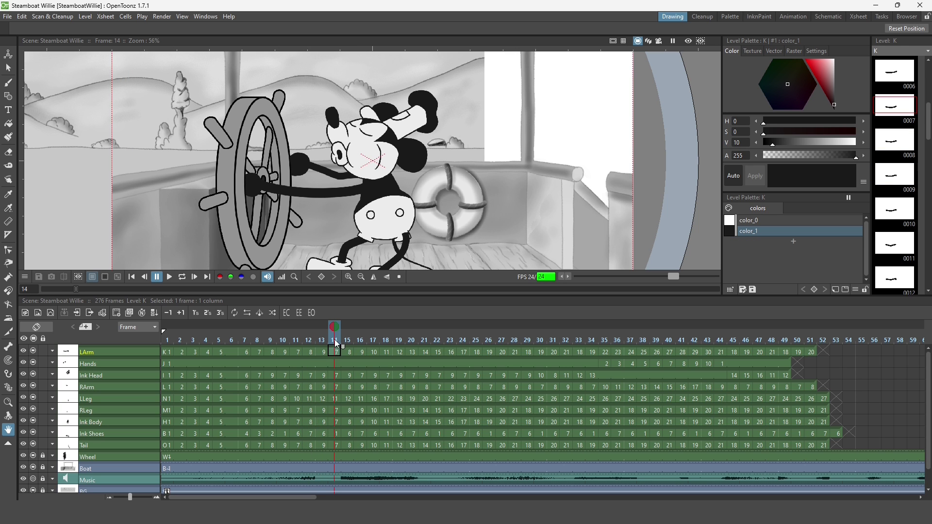
{"action": "left_click", "coordinate": [387, 352]}
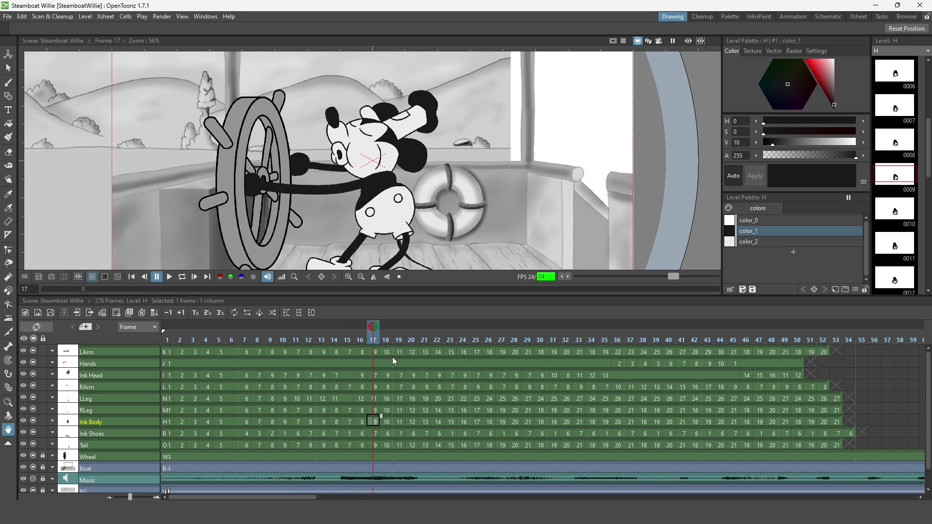
{"action": "left_click", "coordinate": [381, 442], "text": "shift"}
Select the Ink Body cell at frame 17 and bring up its cell options
{"action": "left_click", "coordinate": [373, 340]}
{"action": "left_click", "coordinate": [373, 422]}
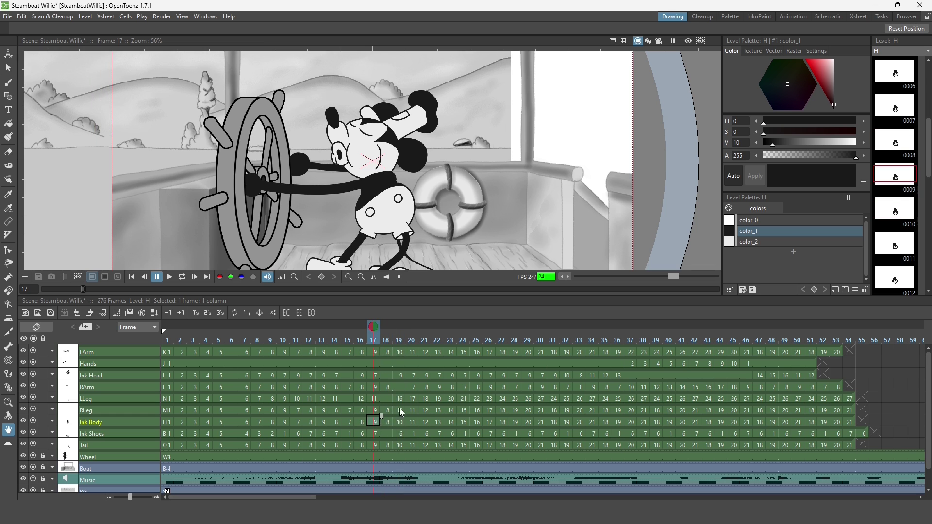
{"action": "right_click", "coordinate": [373, 418]}
Cell-mark Ink Body frame 17, then set BrightnessContrast01 brightness to 20
{"action": "left_click", "coordinate": [518, 402]}
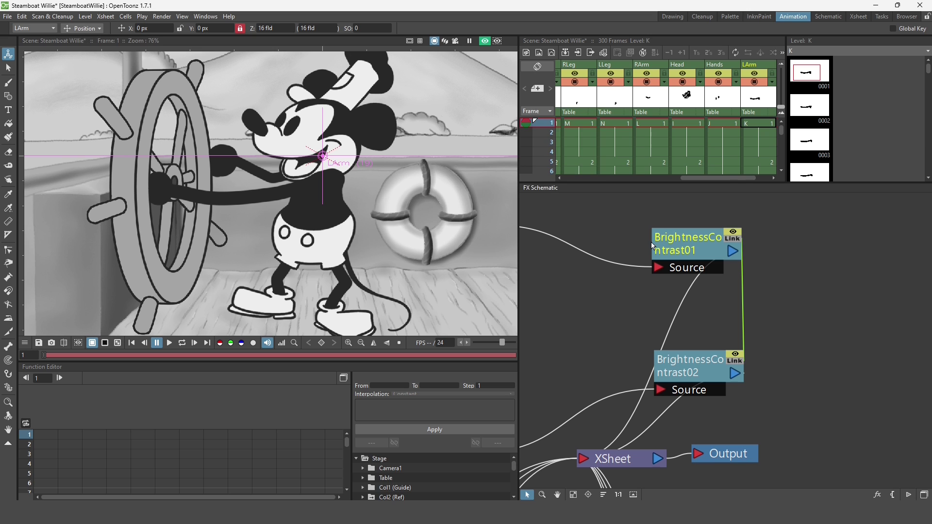
{"action": "double_click", "coordinate": [653, 246]}
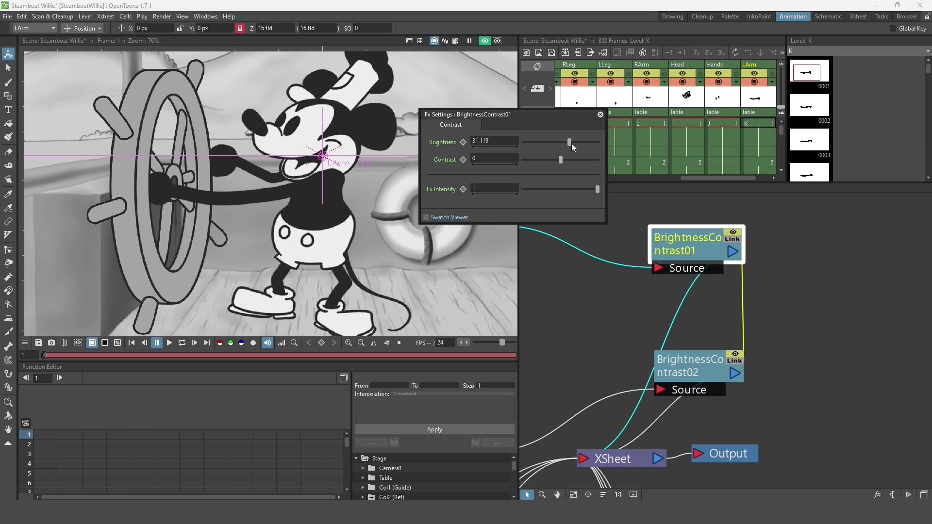
{"action": "left_click_drag", "start_coordinate": [566, 143], "coordinate": [575, 143]}
{"action": "left_click", "coordinate": [505, 140]}
{"action": "type", "text": "20"}
{"action": "key", "text": "Return"}
{"action": "left_click_drag", "start_coordinate": [533, 116], "coordinate": [543, 134]}
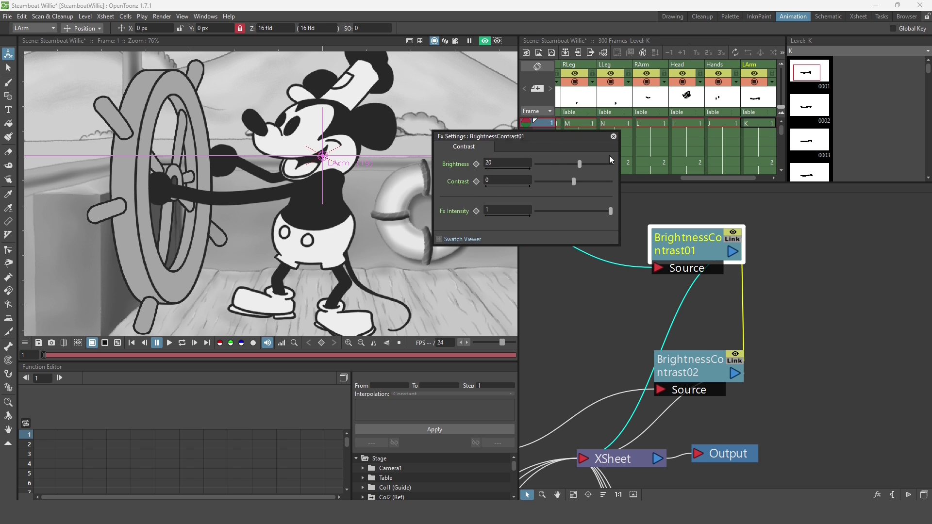
{"action": "left_click", "coordinate": [612, 131]}
{"action": "scroll", "coordinate": [602, 282], "scroll_direction": "down", "scroll_amount": 3}
{"action": "scroll", "coordinate": [811, 313], "scroll_direction": "down", "scroll_amount": 2}
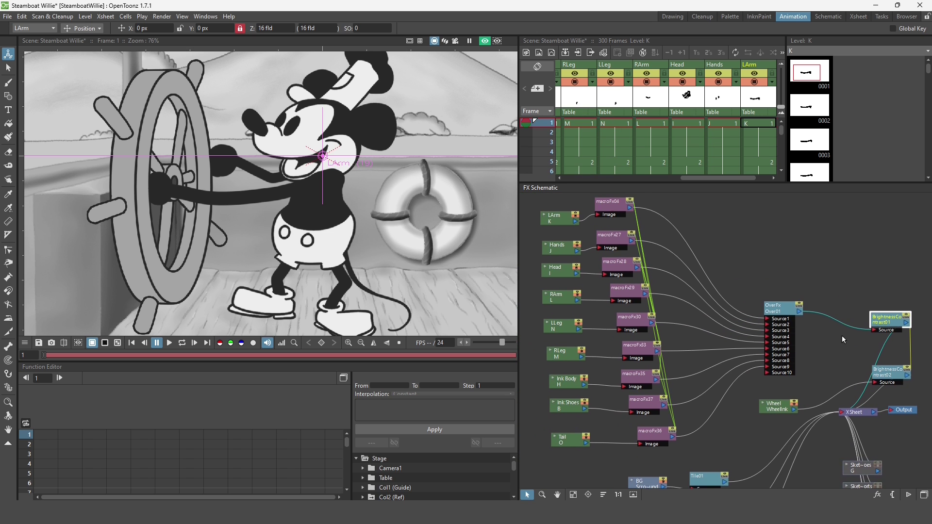